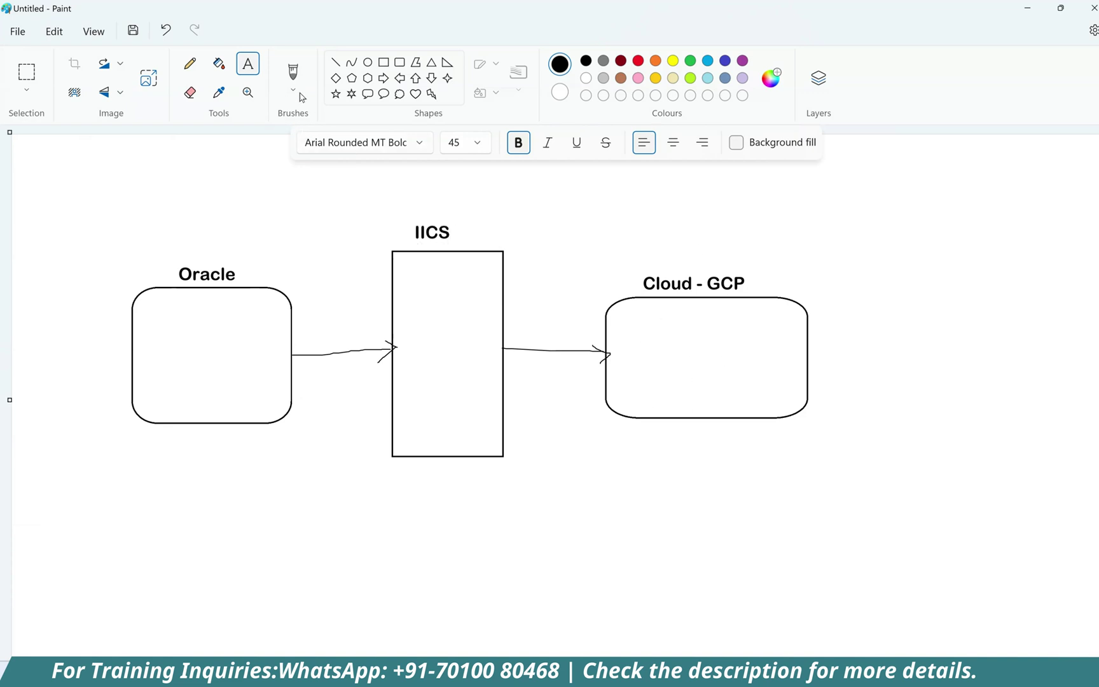
# - Divide the Cloud - GCP box with a horizontal line across its middle and label the lower part QA_STG
pyautogui.click(335, 62)
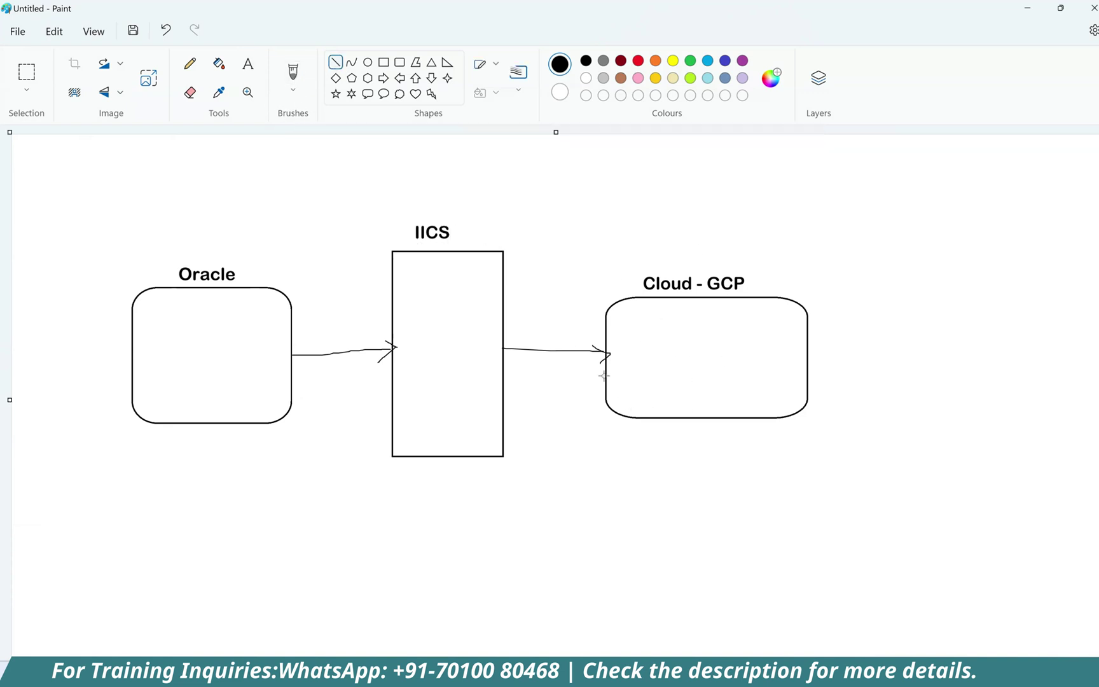
pyautogui.moveTo(608, 370); pyautogui.dragTo(806, 366)
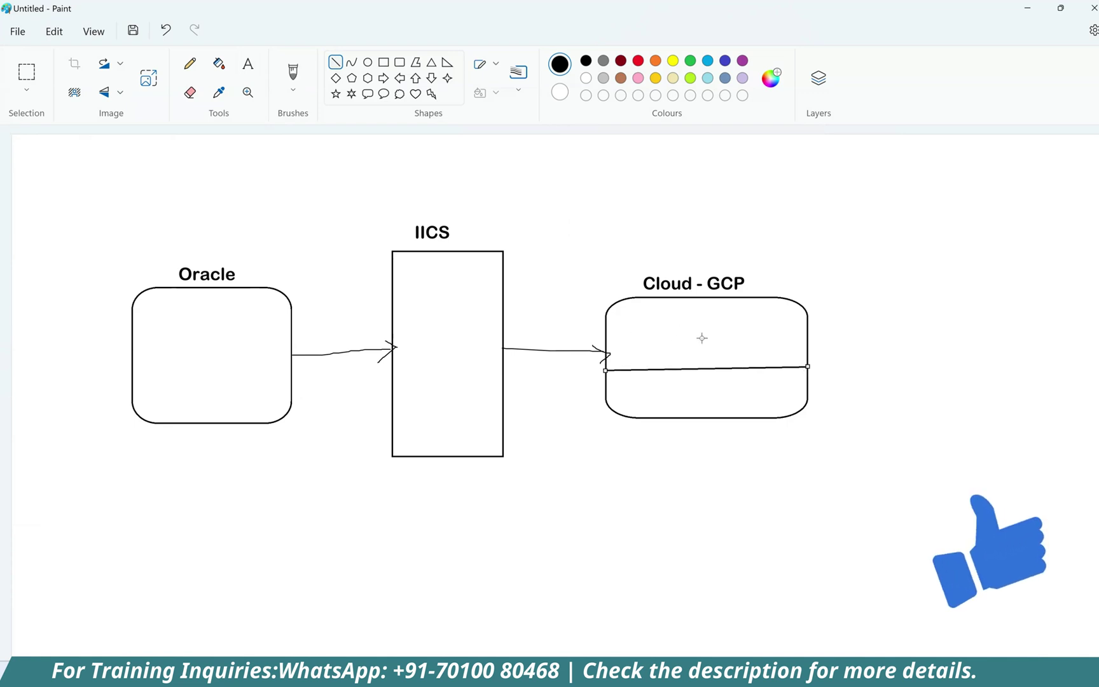
pyautogui.click(247, 63)
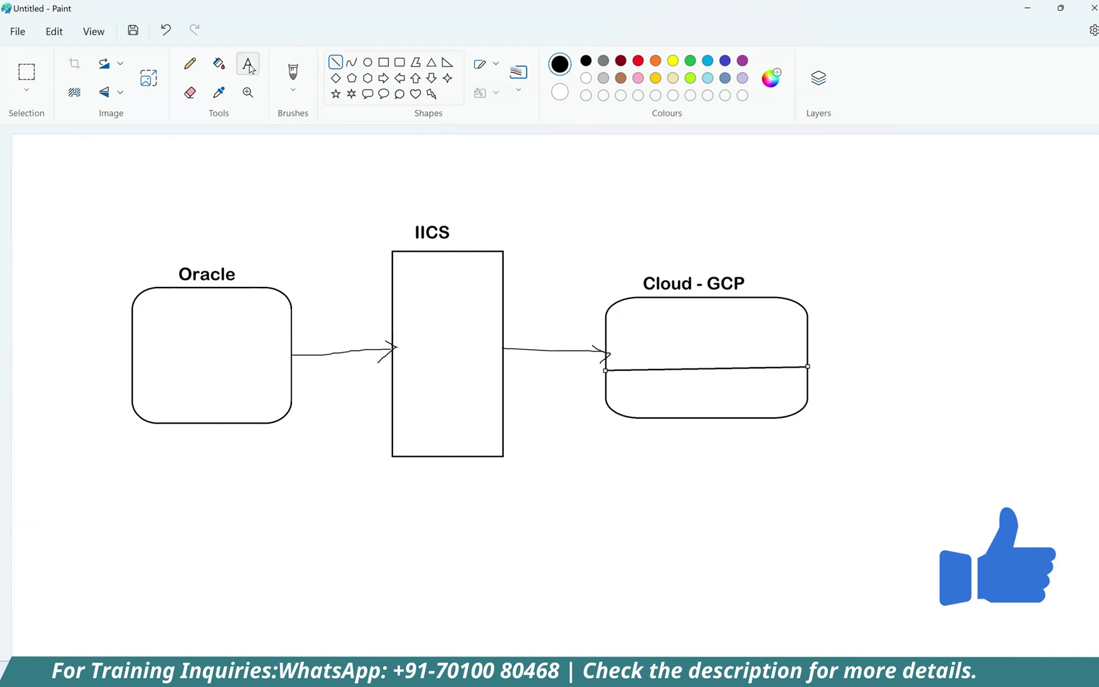
pyautogui.moveTo(654, 391); pyautogui.dragTo(793, 409)
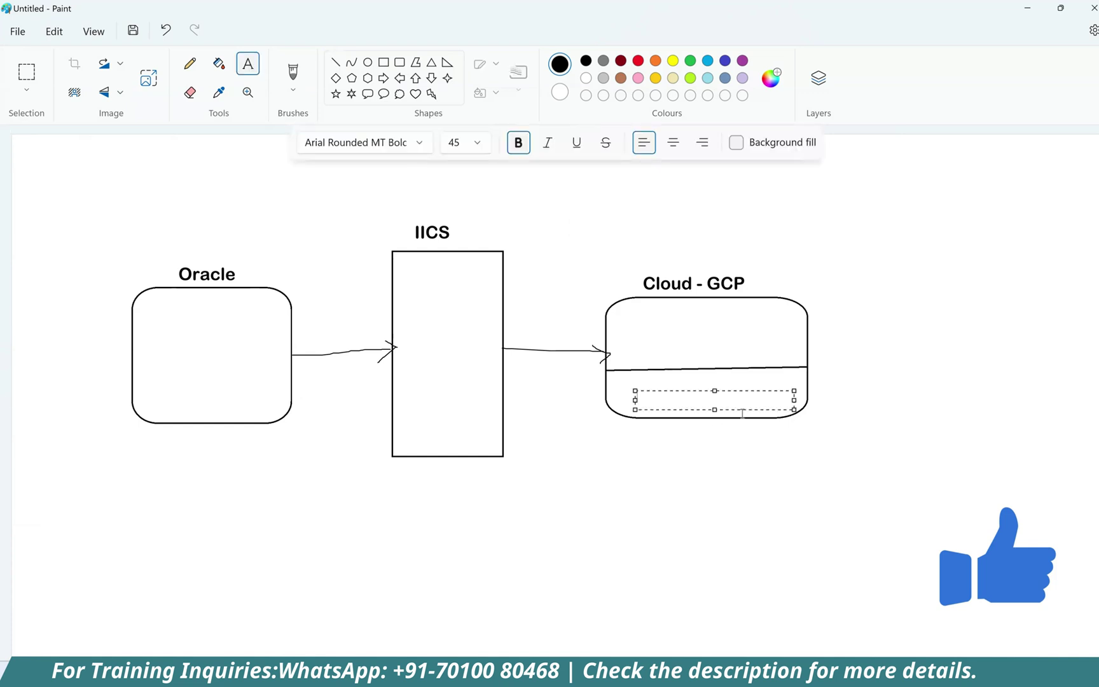
pyautogui.write('QA')
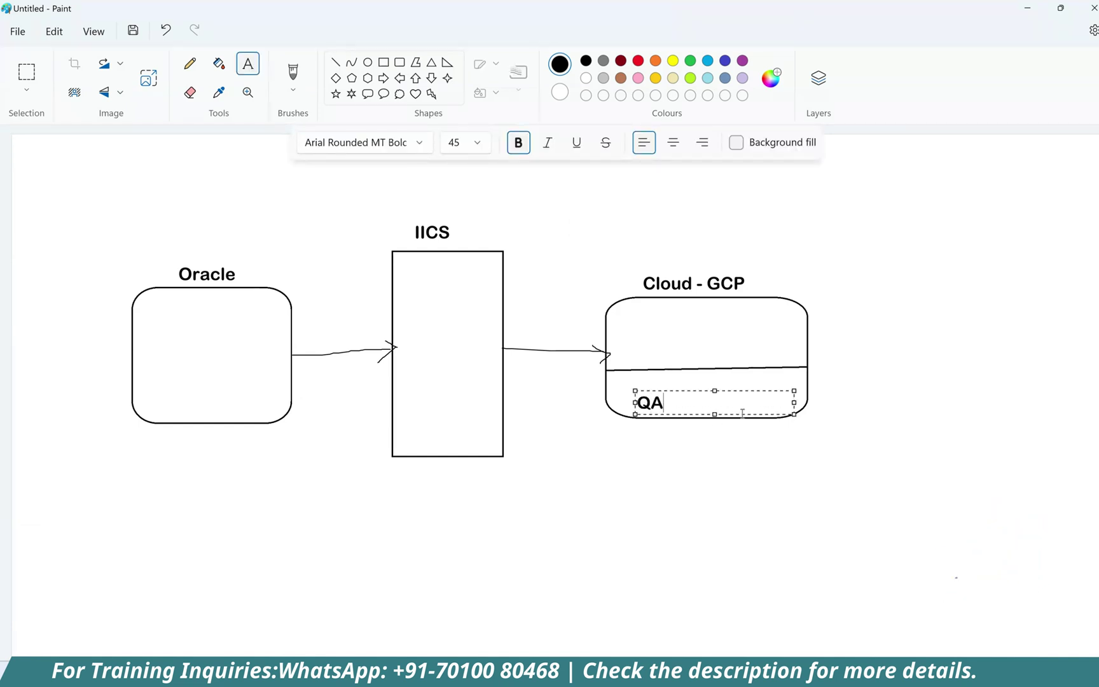
pyautogui.write('_STG')
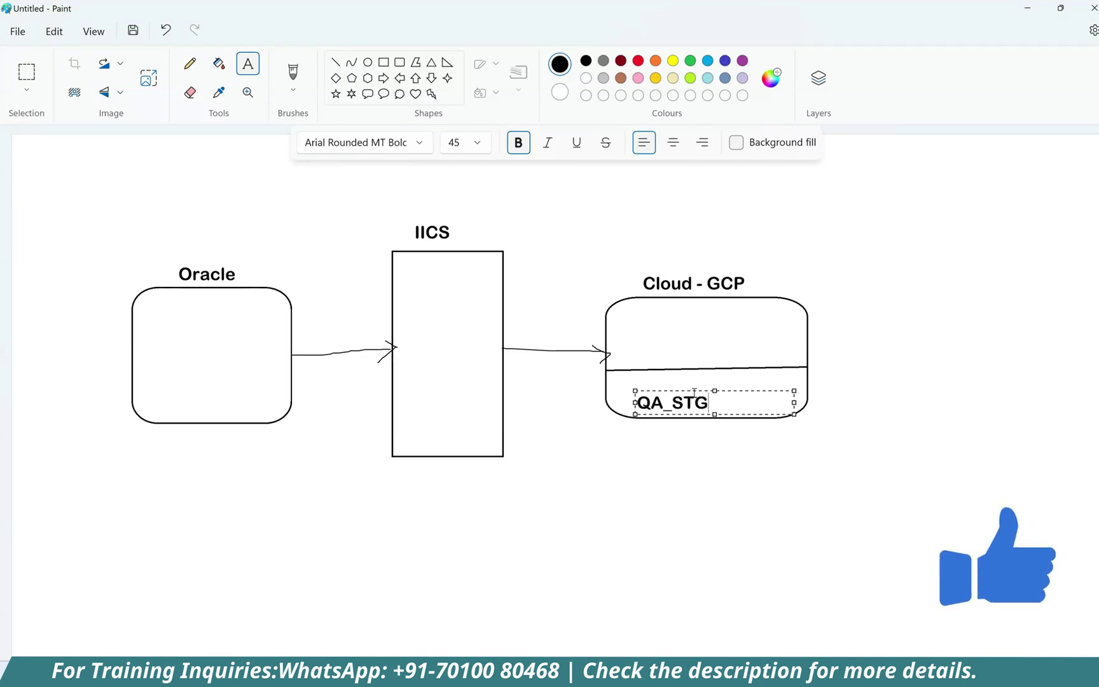
pyautogui.moveTo(695, 390); pyautogui.dragTo(675, 379)
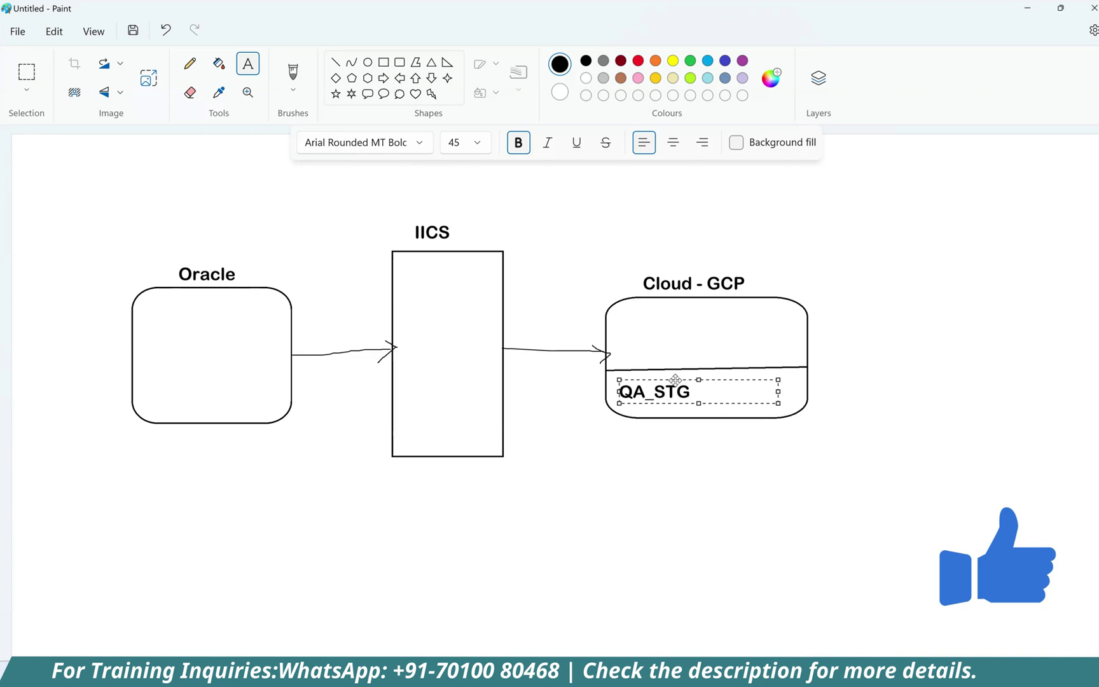
pyautogui.click(492, 378)
# - Draw arrows from Oracle through IICS to QA_STG, plus a double-headed connector linking the two halves of the GCP box
pyautogui.click(293, 72)
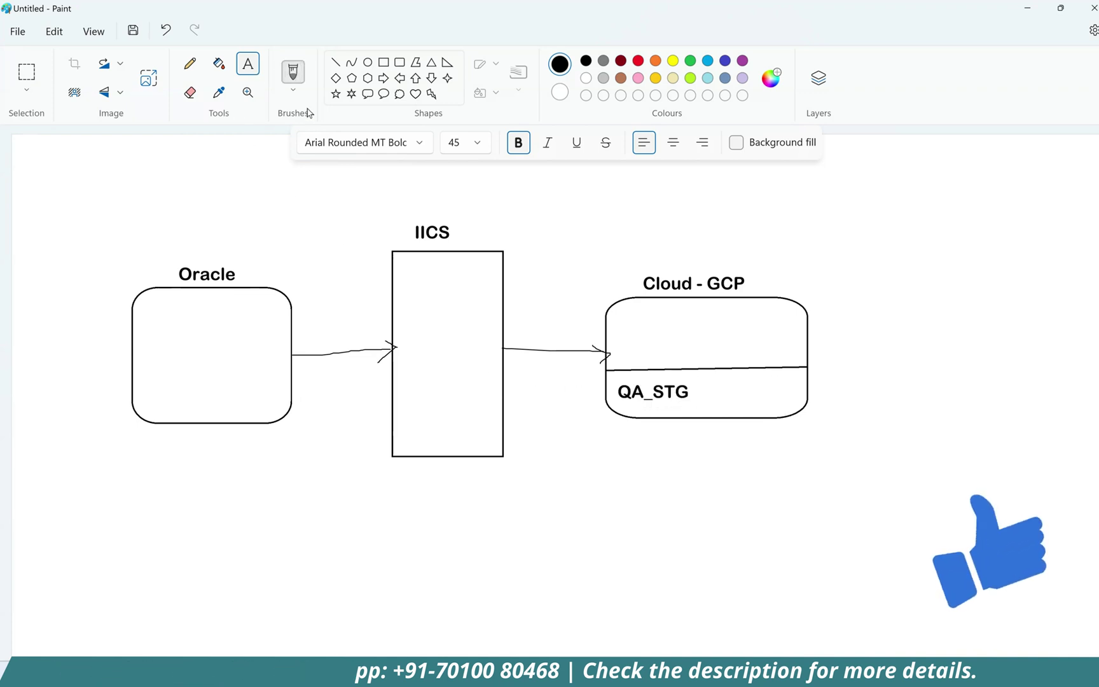
pyautogui.moveTo(294, 380); pyautogui.dragTo(391, 380)
pyautogui.moveTo(499, 380); pyautogui.dragTo(604, 389)
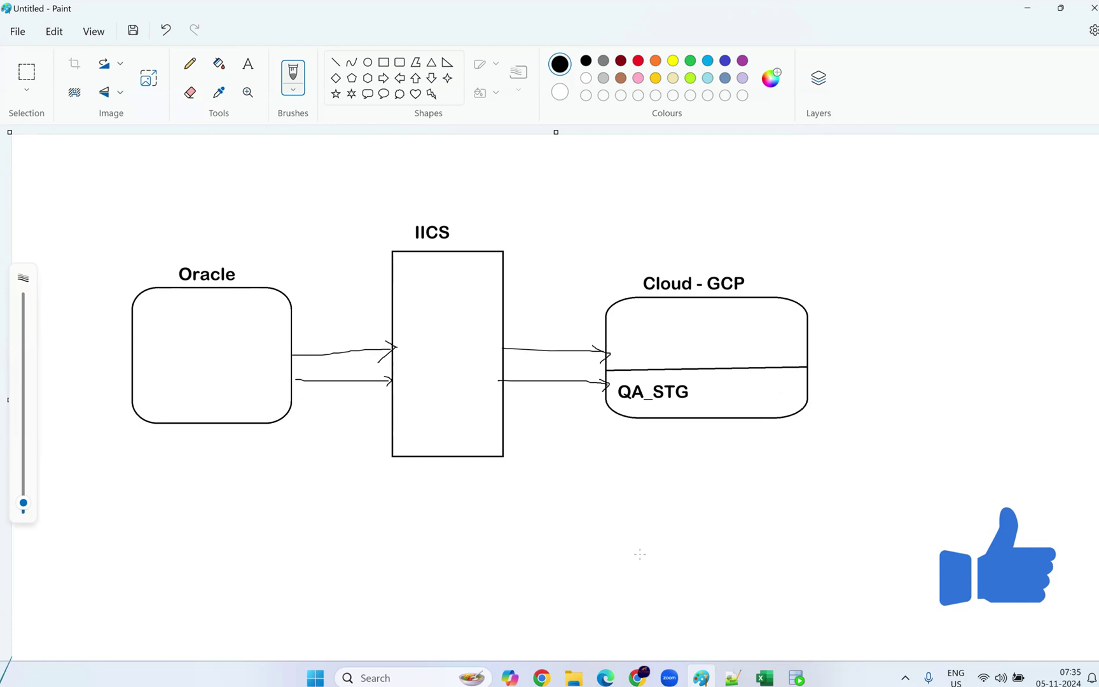
pyautogui.moveTo(803, 349); pyautogui.dragTo(828, 349)
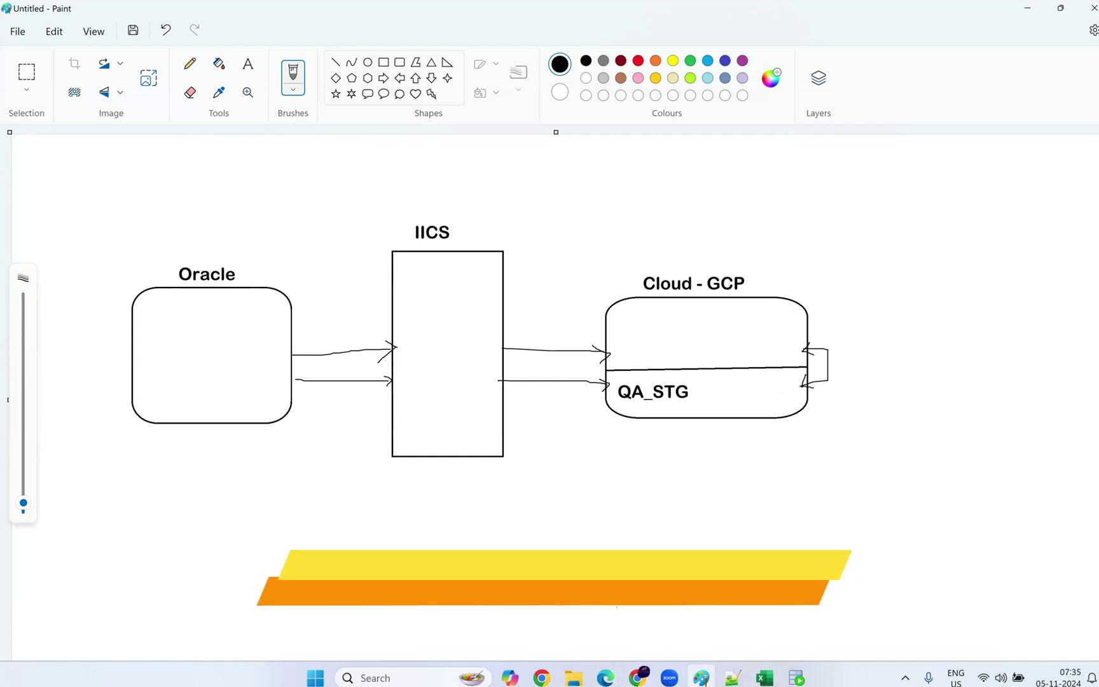
# - Switch to the Google Cloud console in Chrome, review the free trial notice and dismiss it
pyautogui.click(638, 677)
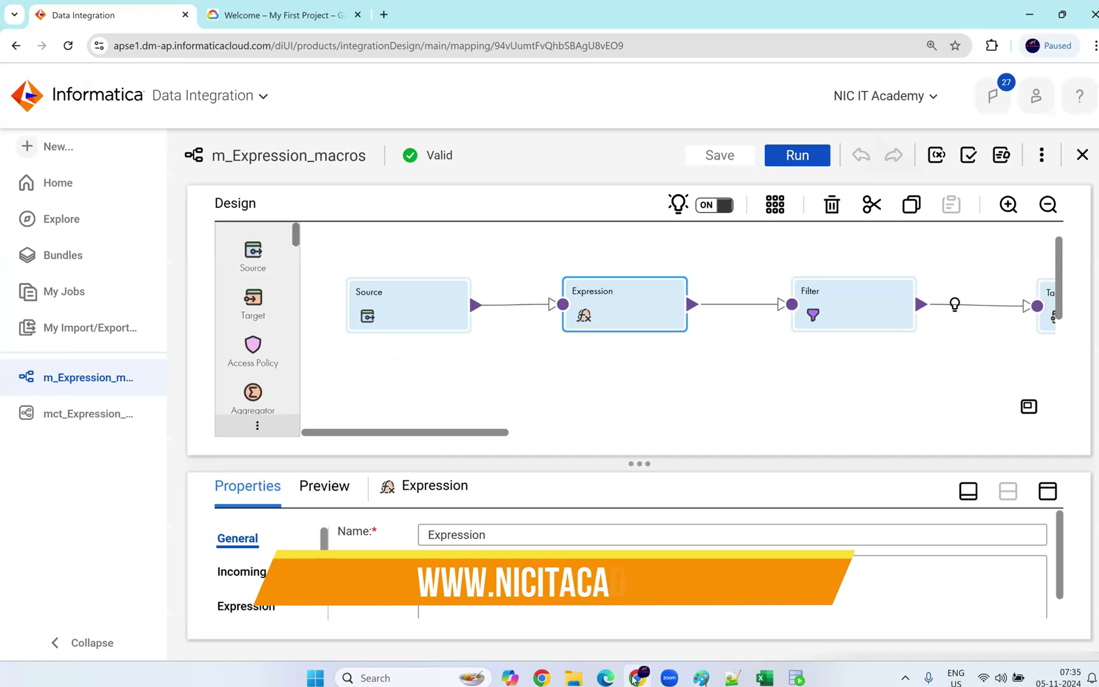
pyautogui.click(280, 15)
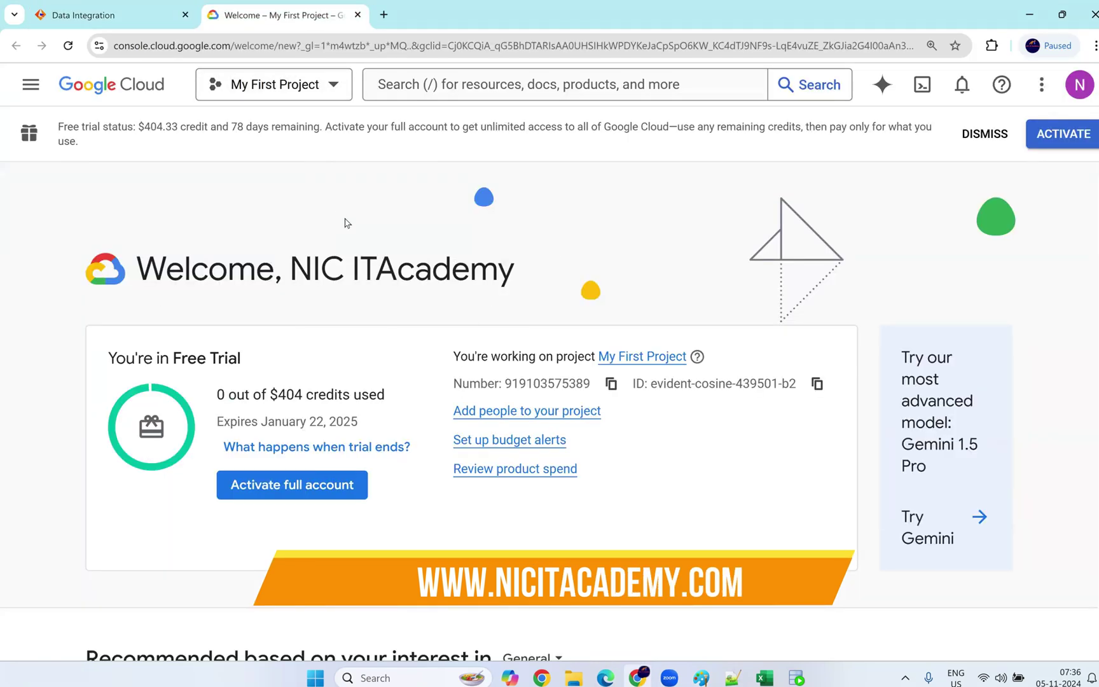
pyautogui.moveTo(64, 126); pyautogui.dragTo(167, 127)
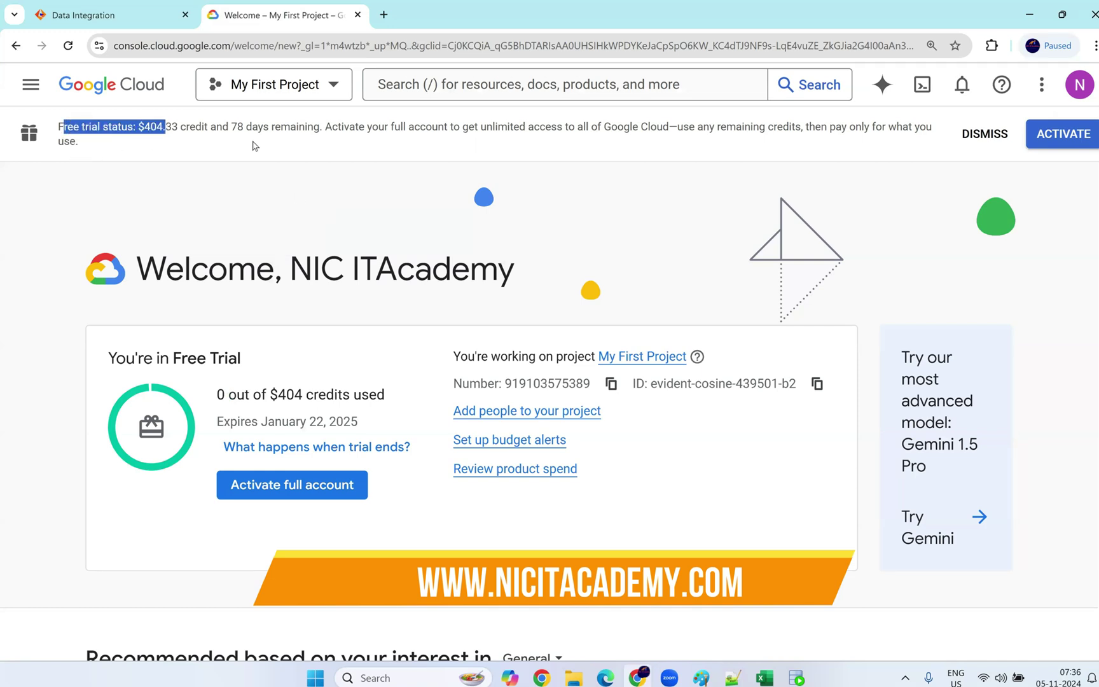
pyautogui.moveTo(233, 127); pyautogui.dragTo(694, 129)
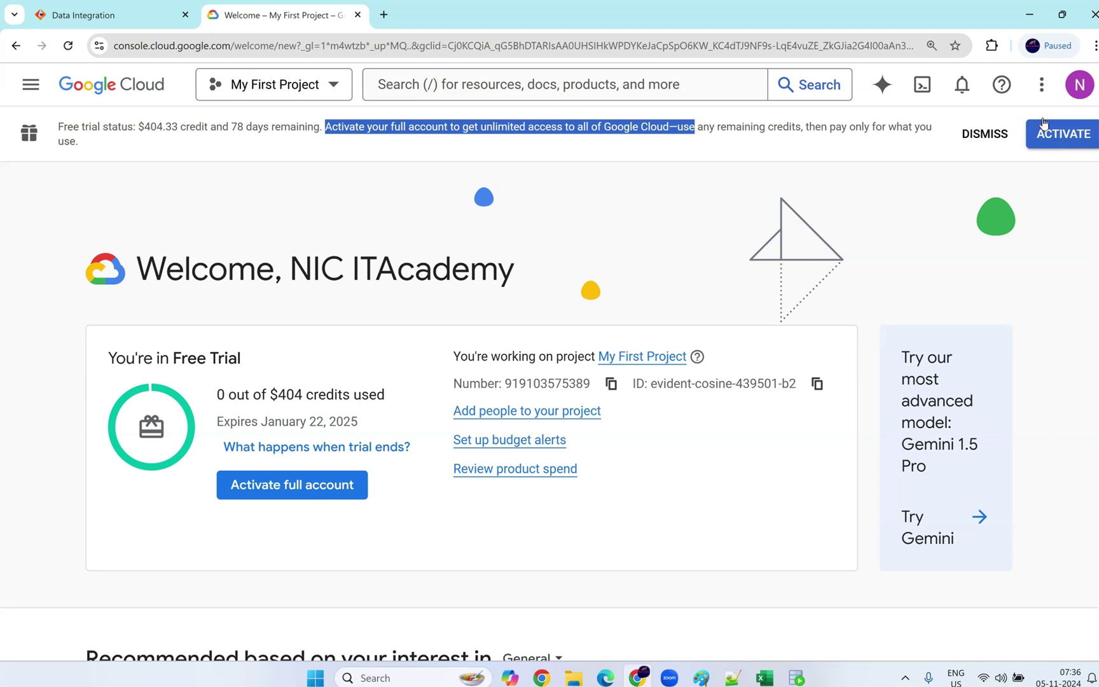
pyautogui.click(909, 160)
pyautogui.click(982, 137)
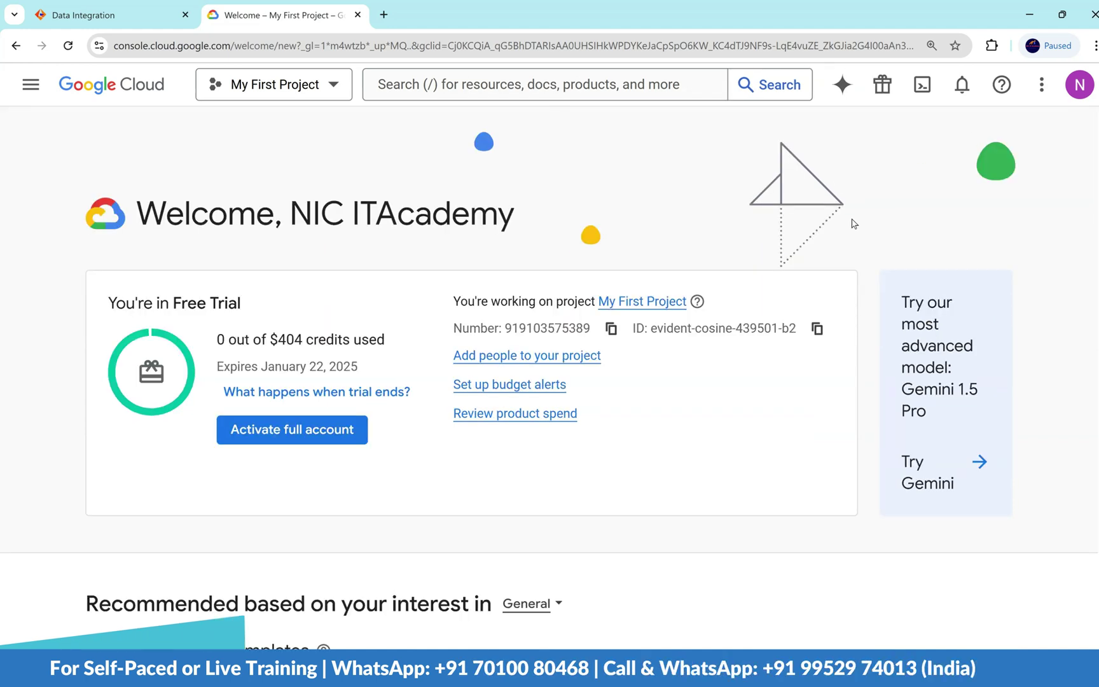
# - Open BigQuery from the pinned products of the Google Cloud console
pyautogui.scroll(-1, 888, 195)
pyautogui.click(31, 84)
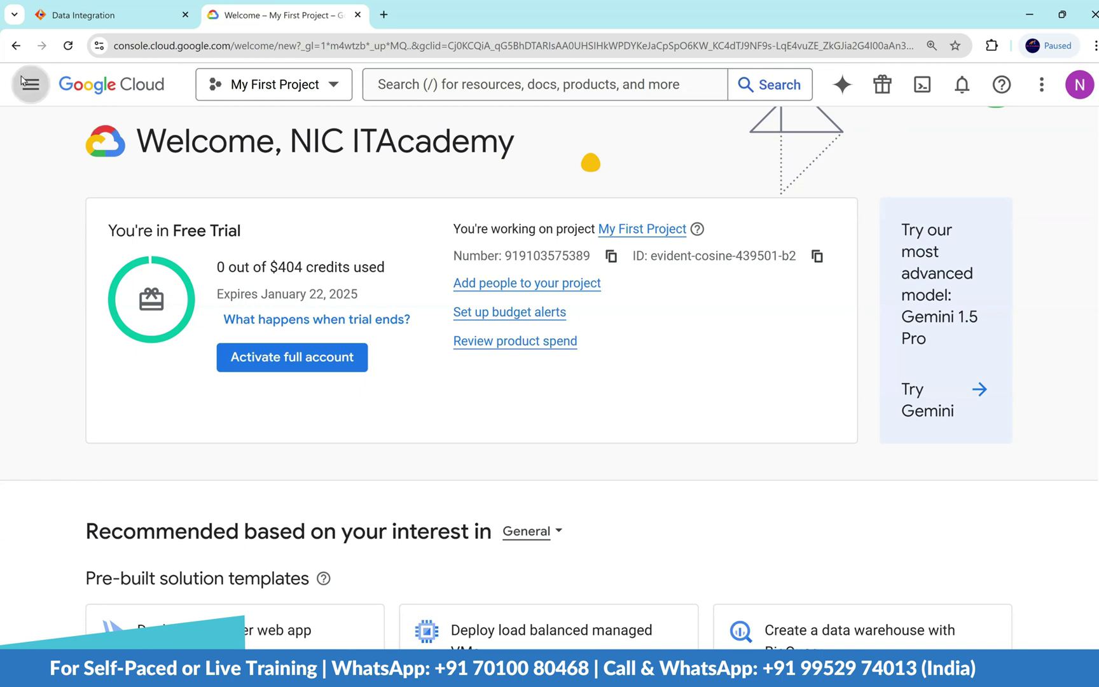
pyautogui.moveTo(112, 493)
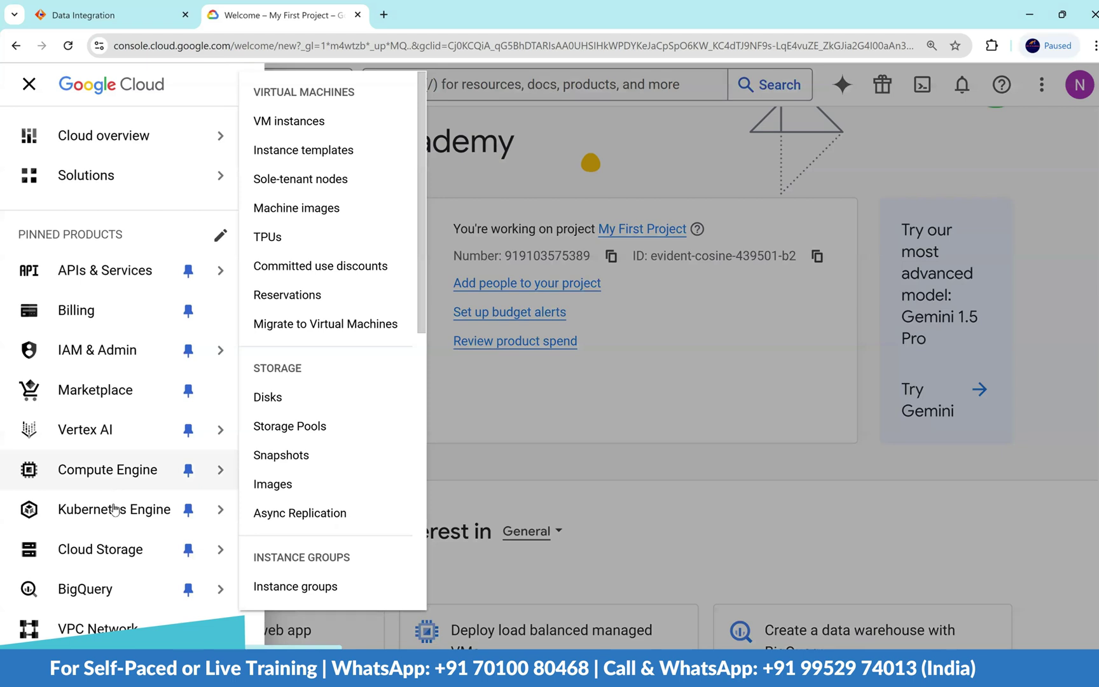
pyautogui.moveTo(129, 564)
pyautogui.click(109, 586)
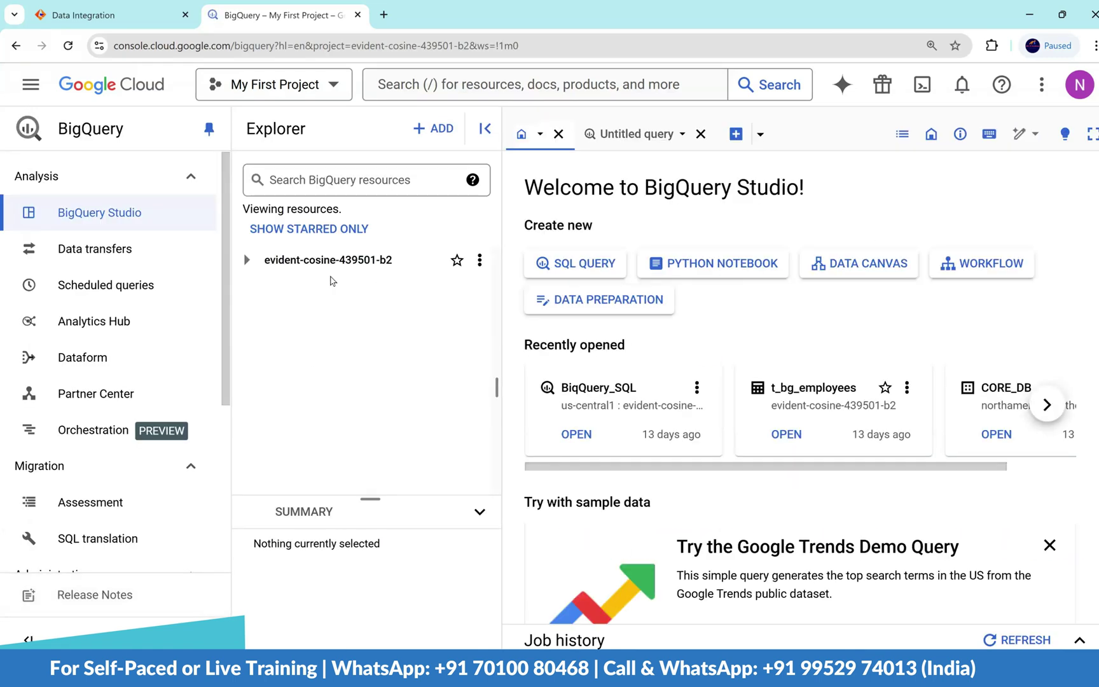
# - Expand the project and its CORE_DB dataset, and open the t_bg_employees table to examine its schema
pyautogui.click(260, 270)
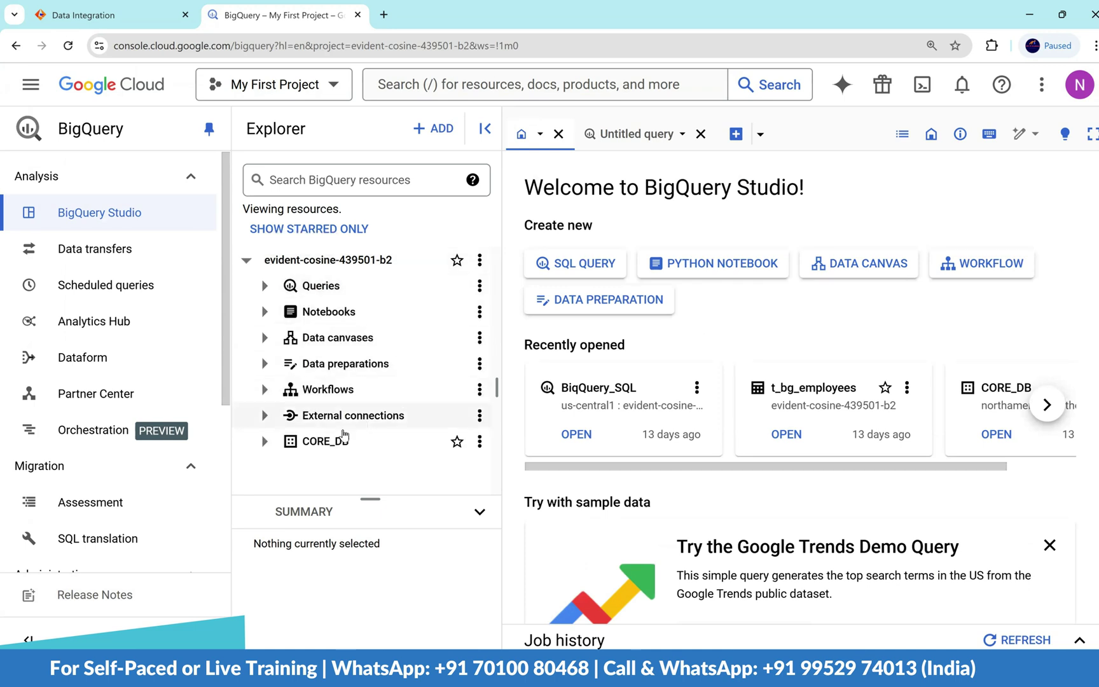
pyautogui.click(264, 441)
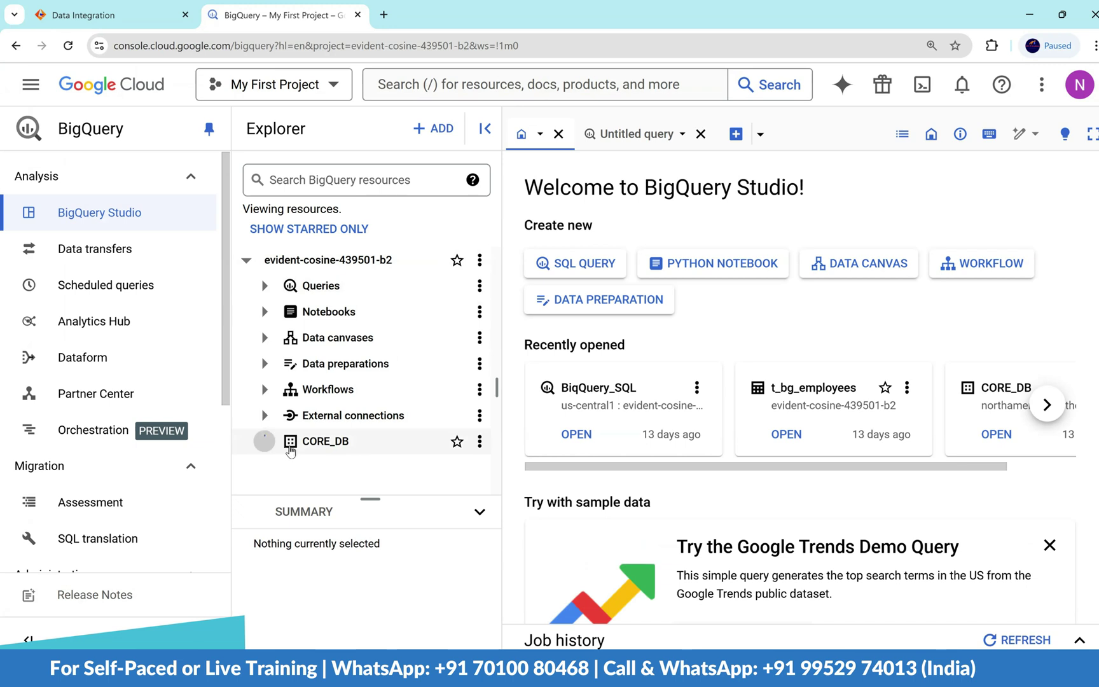
pyautogui.click(373, 469)
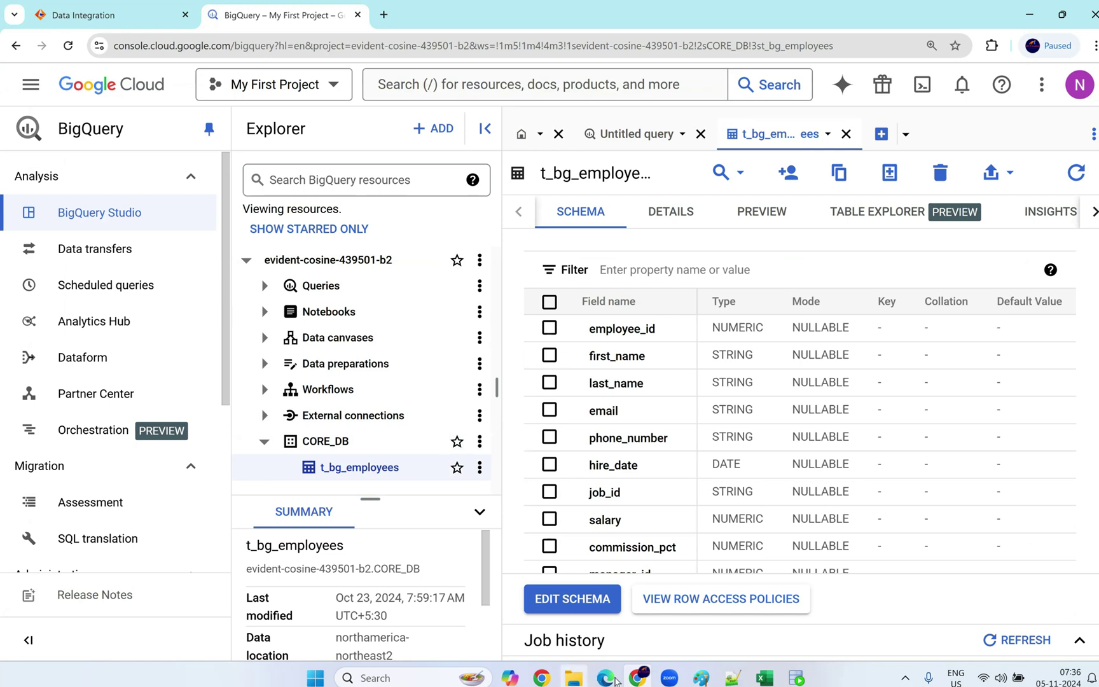
# - Return to Informatica Data Integration, create a new mapping and name it m_Unit_Testing
pyautogui.click(114, 19)
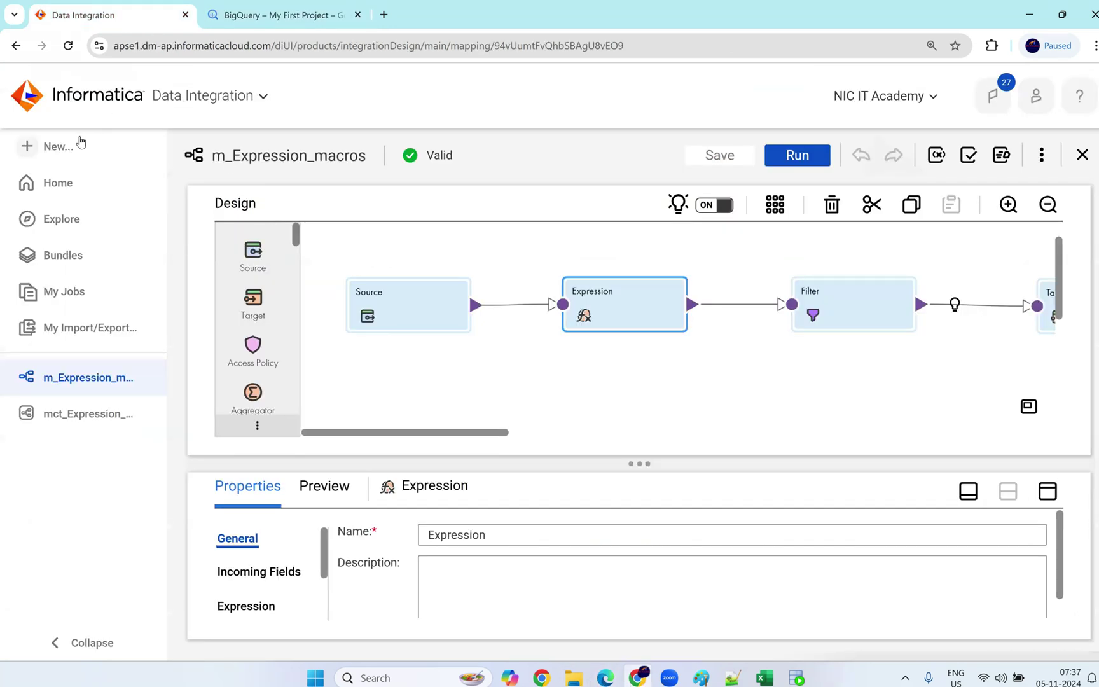
pyautogui.click(64, 147)
pyautogui.click(227, 288)
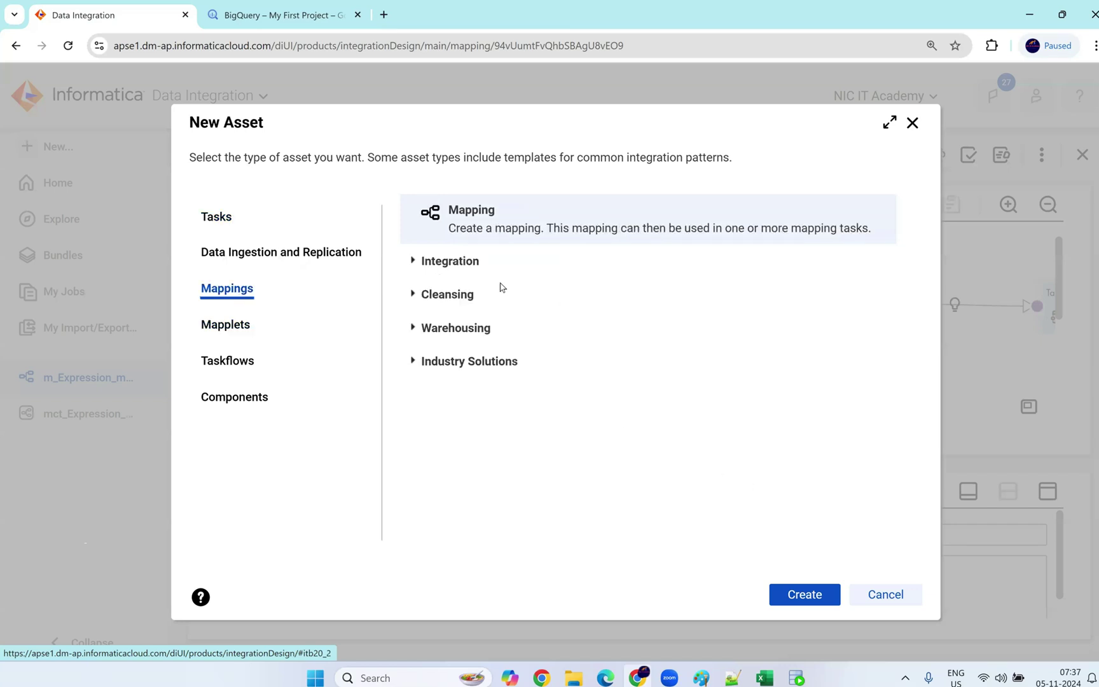
pyautogui.click(795, 590)
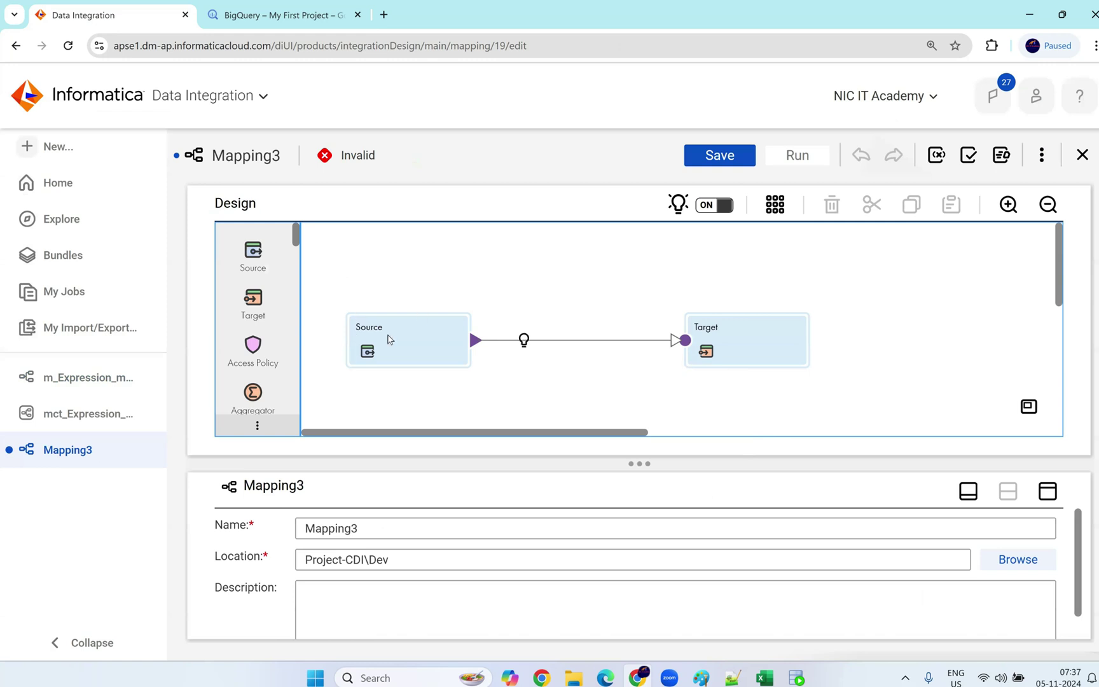
pyautogui.doubleClick(331, 528)
pyautogui.write('m_Unit_Testing')
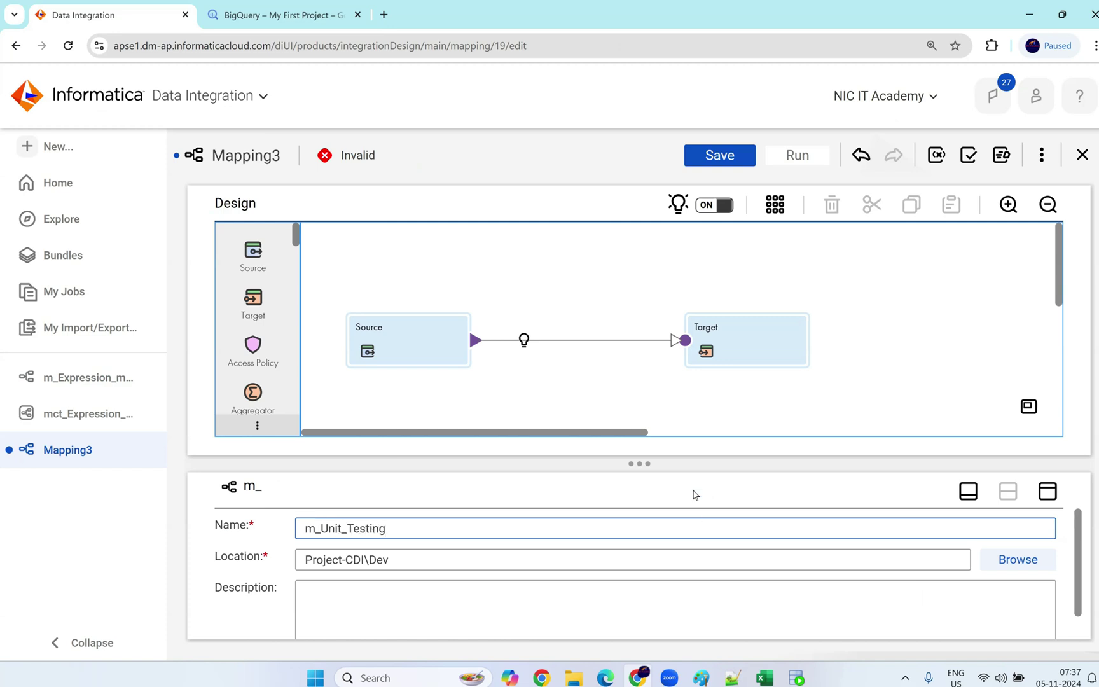
pyautogui.click(573, 403)
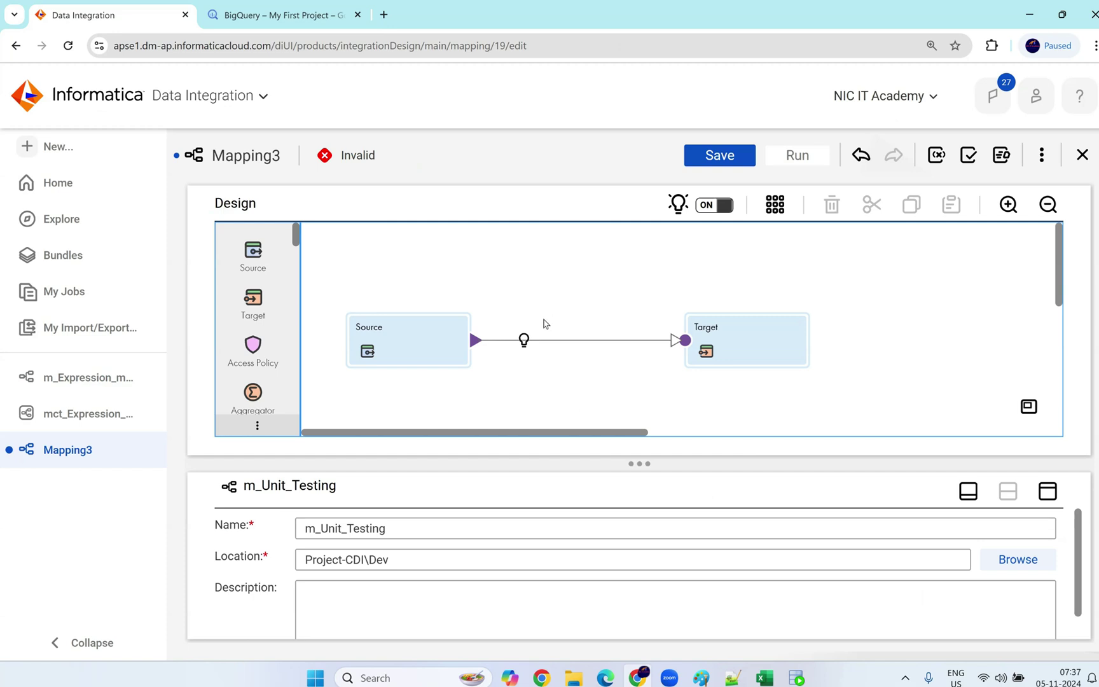
# - Set the connection of the mapping's Source transformation to Oracle_Src1 (Oracle)
pyautogui.click(413, 324)
pyautogui.click(1060, 491)
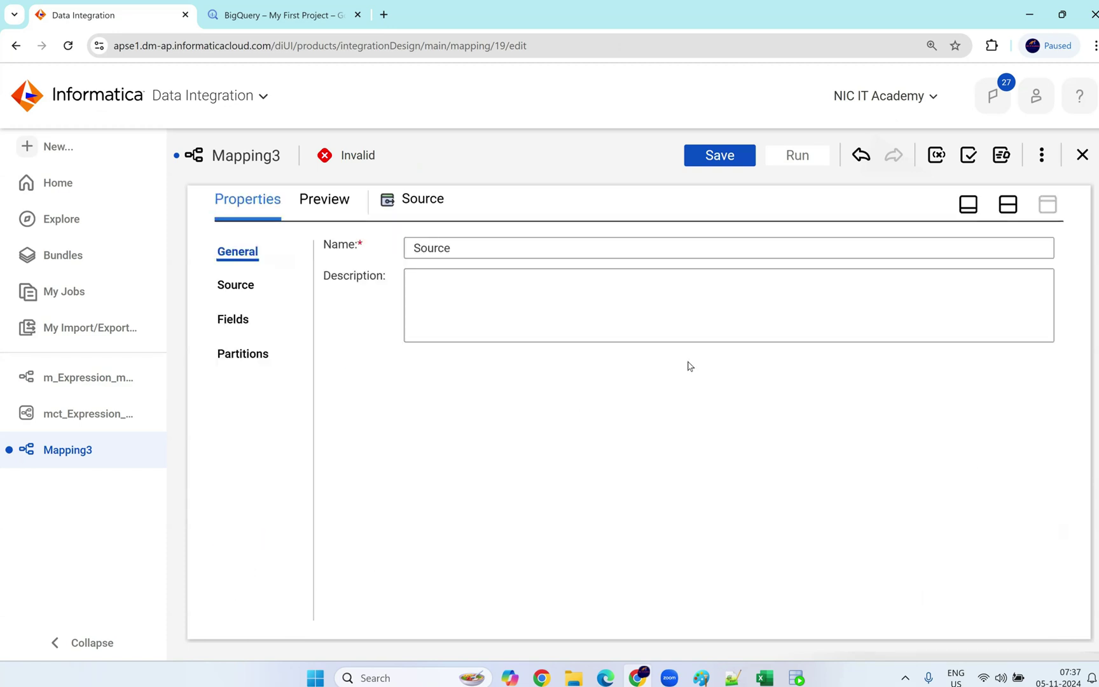
pyautogui.click(236, 285)
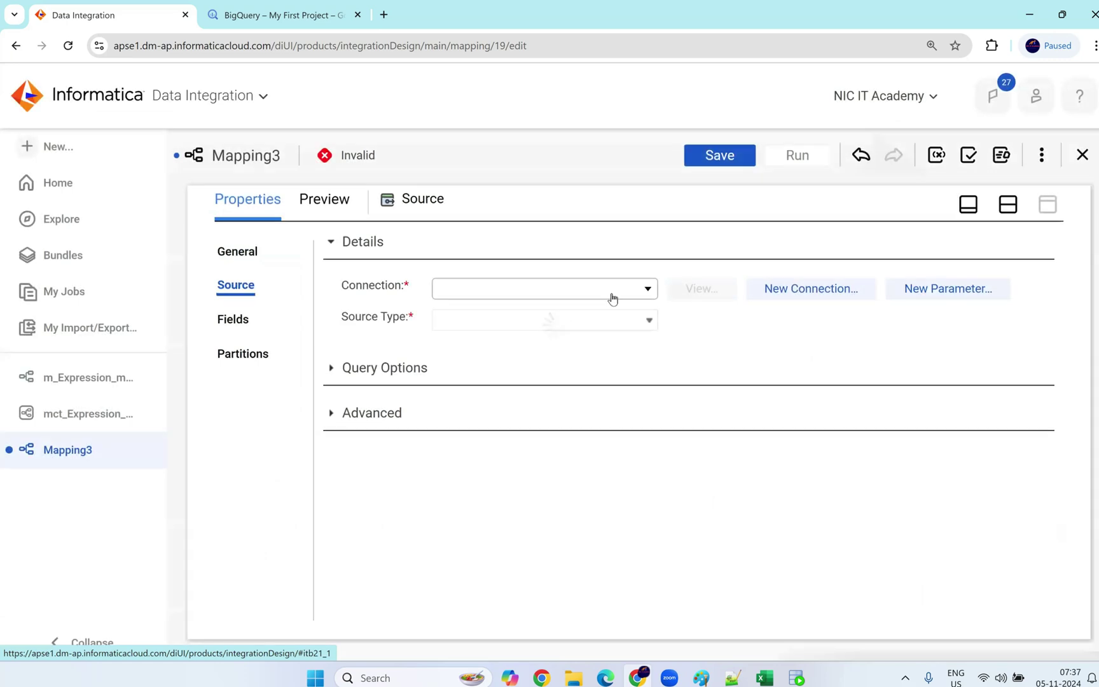
pyautogui.click(609, 291)
pyautogui.click(547, 440)
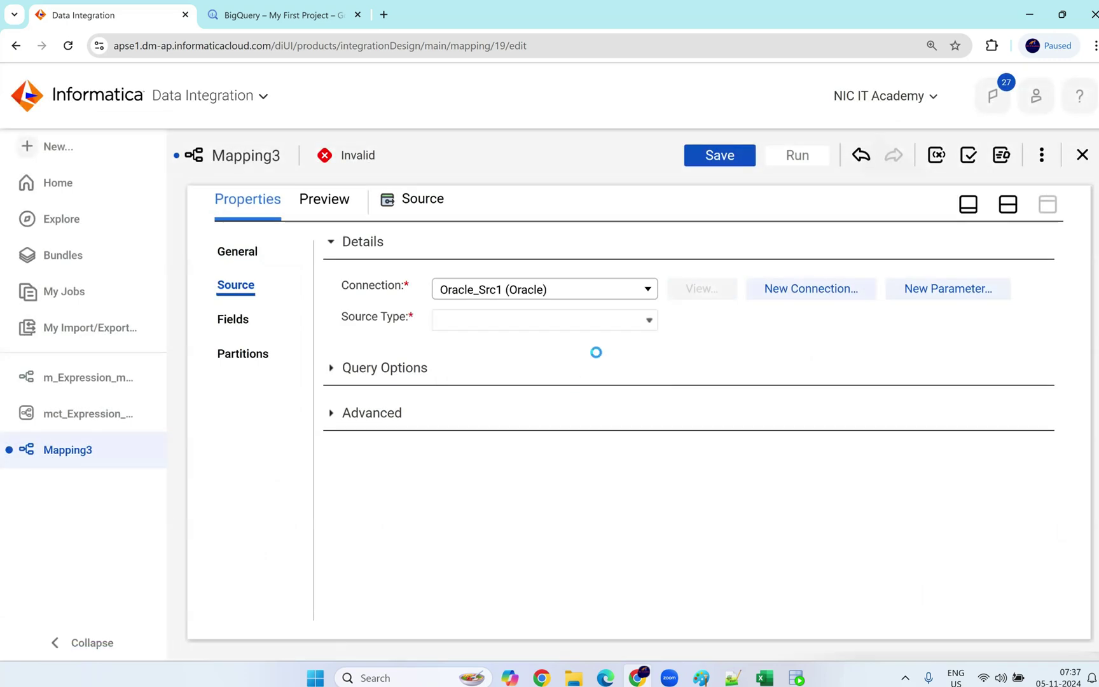
# - Choose an Oracle table as the object of the Source transformation and bring back the mapping canvas
pyautogui.click(697, 351)
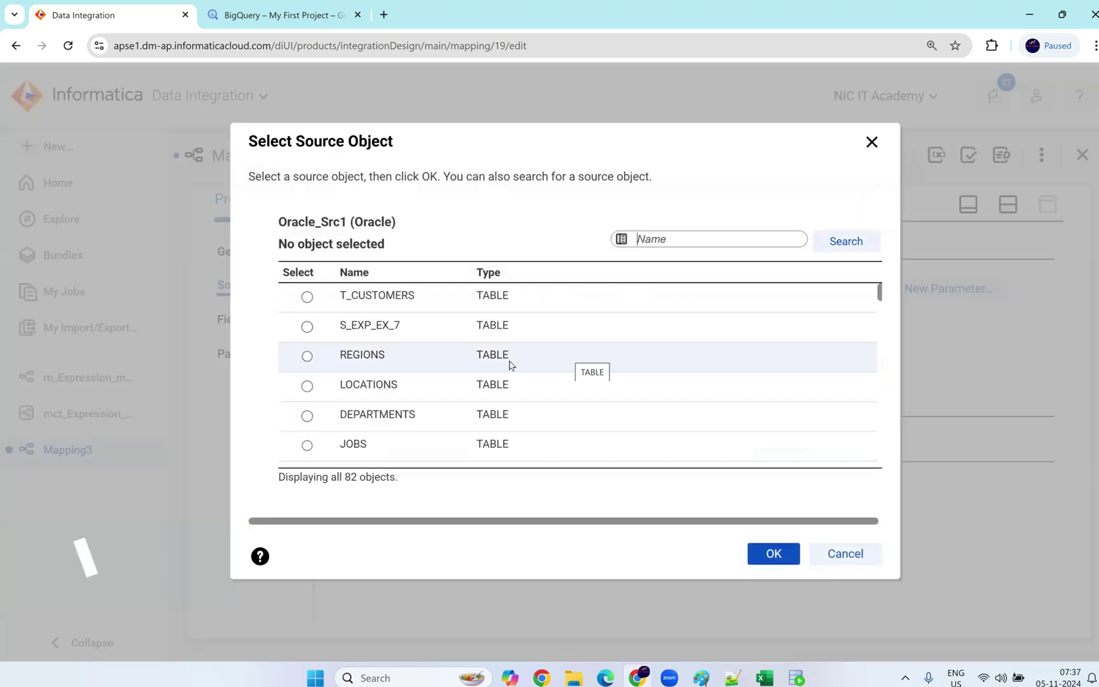
pyautogui.scroll(-5, 480, 433)
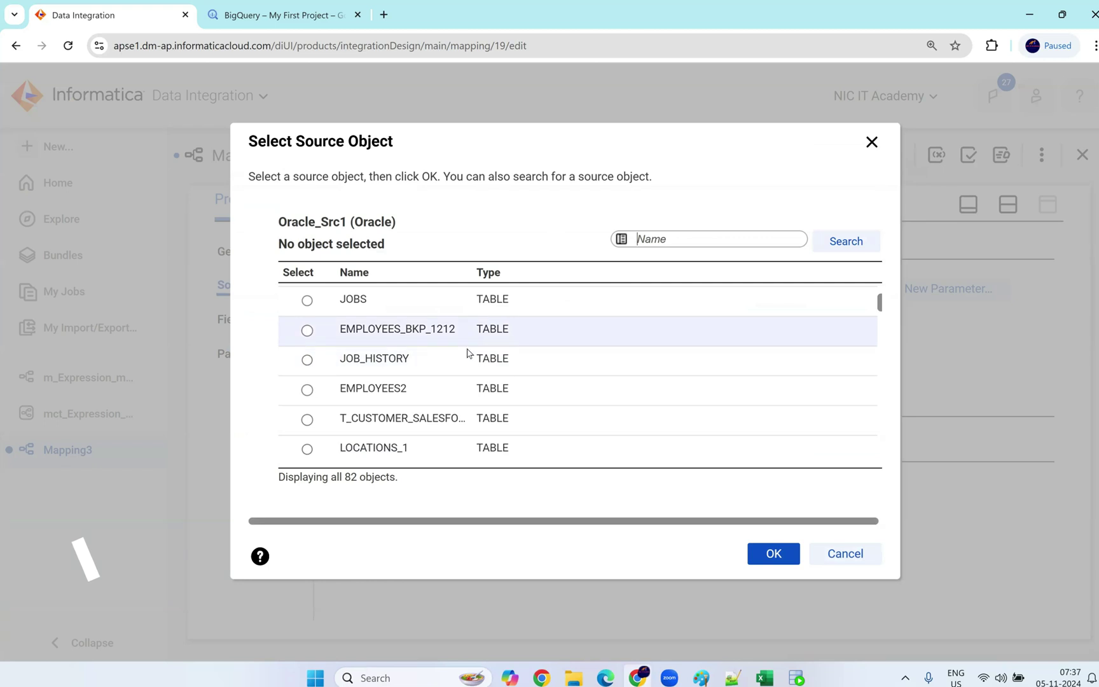
pyautogui.scroll(-2, 466, 338)
pyautogui.click(466, 332)
pyautogui.click(773, 553)
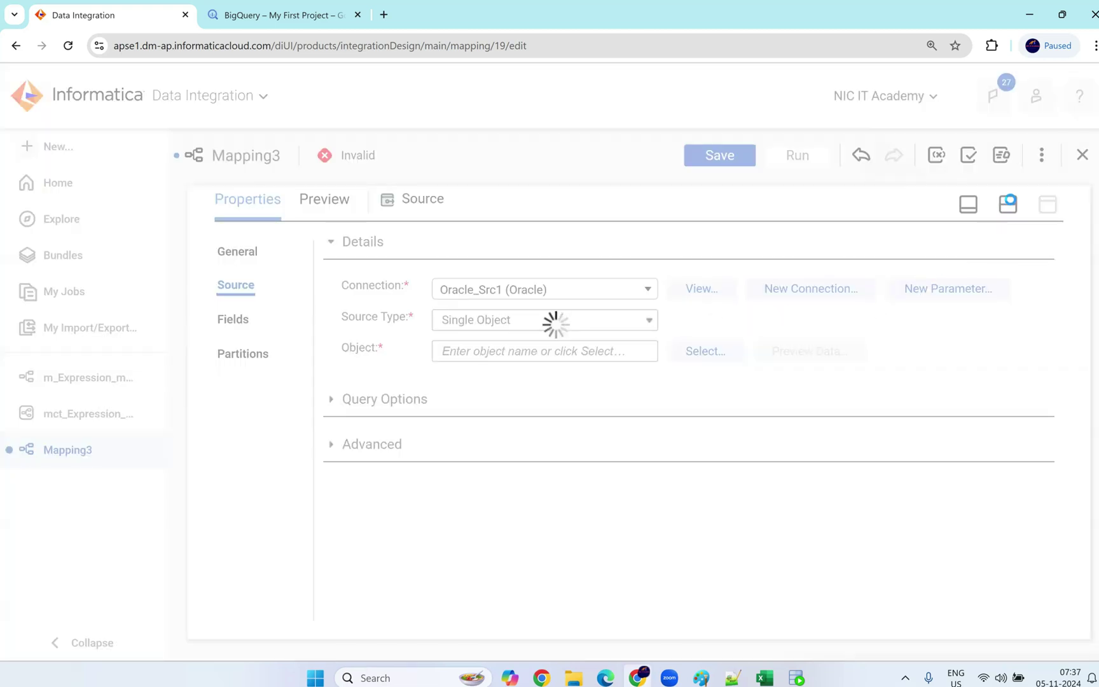
pyautogui.click(1007, 203)
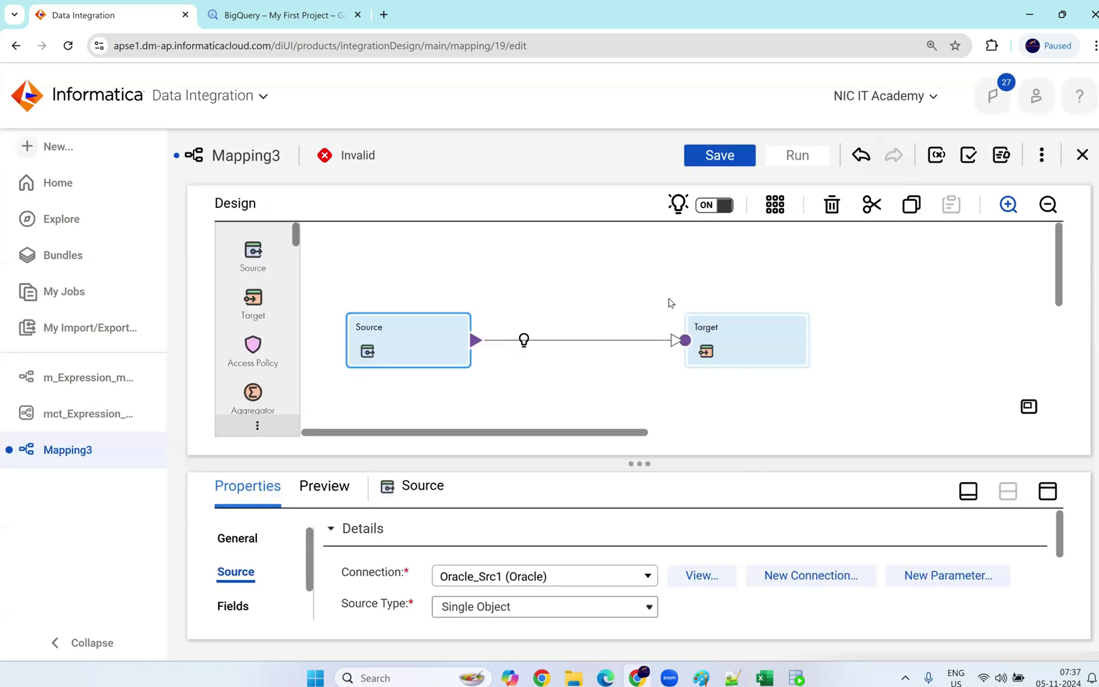
# - Insert an Expression transformation between the Source and the Target and space the transformations apart
pyautogui.click(523, 340)
pyautogui.click(593, 380)
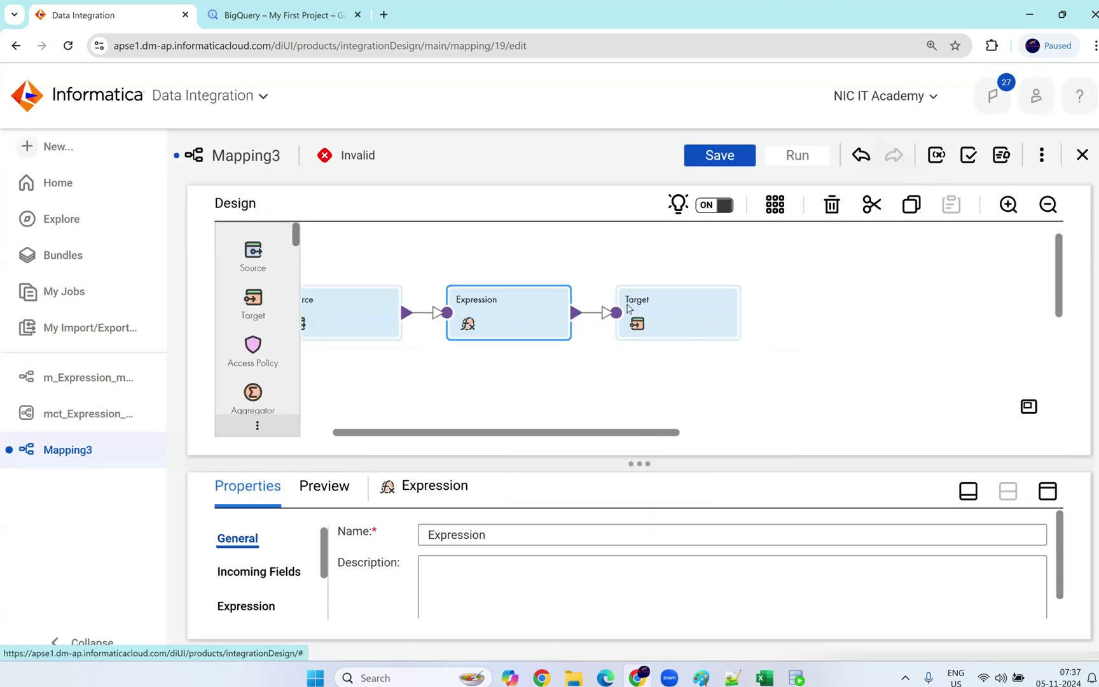
pyautogui.click(718, 309)
pyautogui.moveTo(478, 303); pyautogui.dragTo(535, 303)
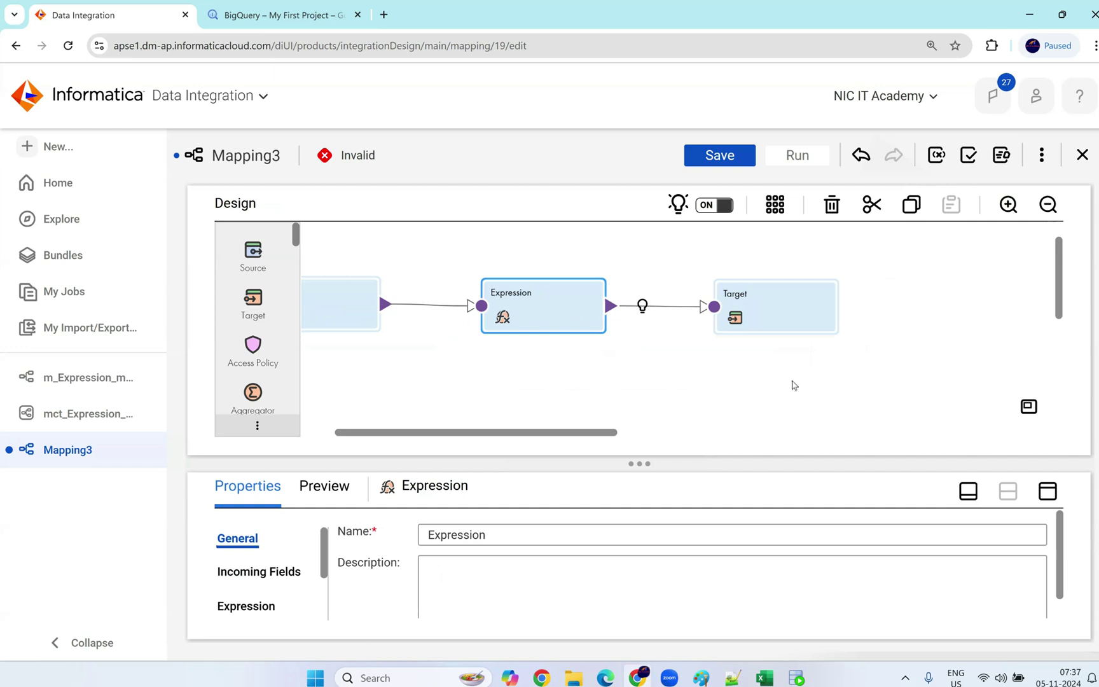
# - Add a new output field named o_Incr_Salary to the Expression transformation
pyautogui.click(1047, 491)
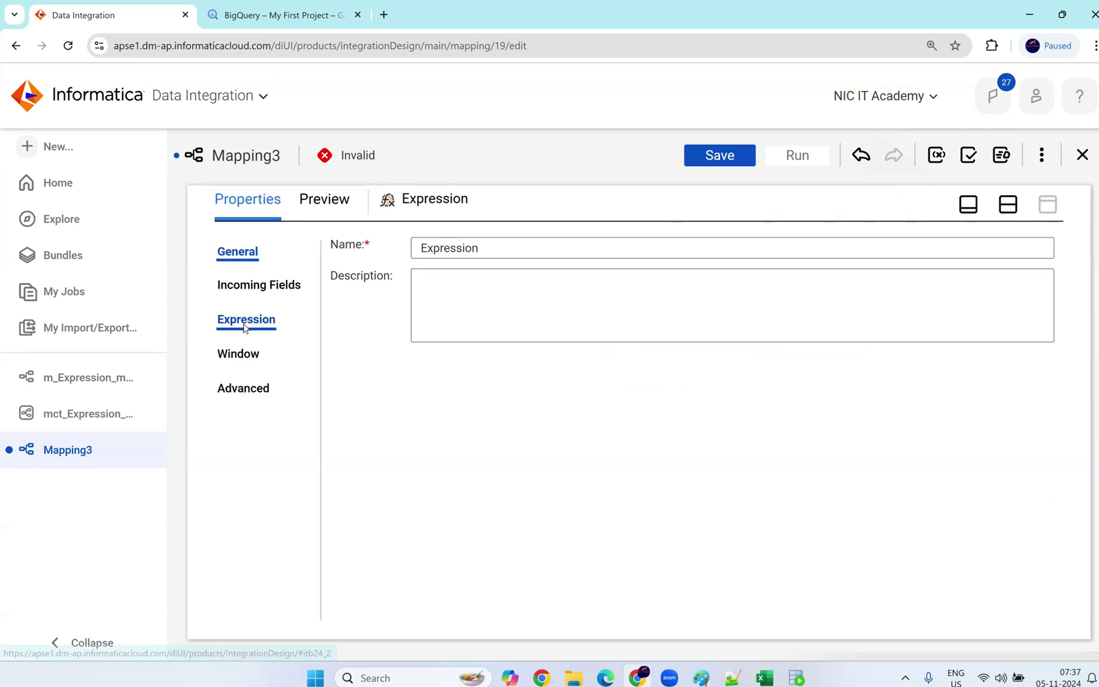
pyautogui.click(246, 319)
pyautogui.click(977, 304)
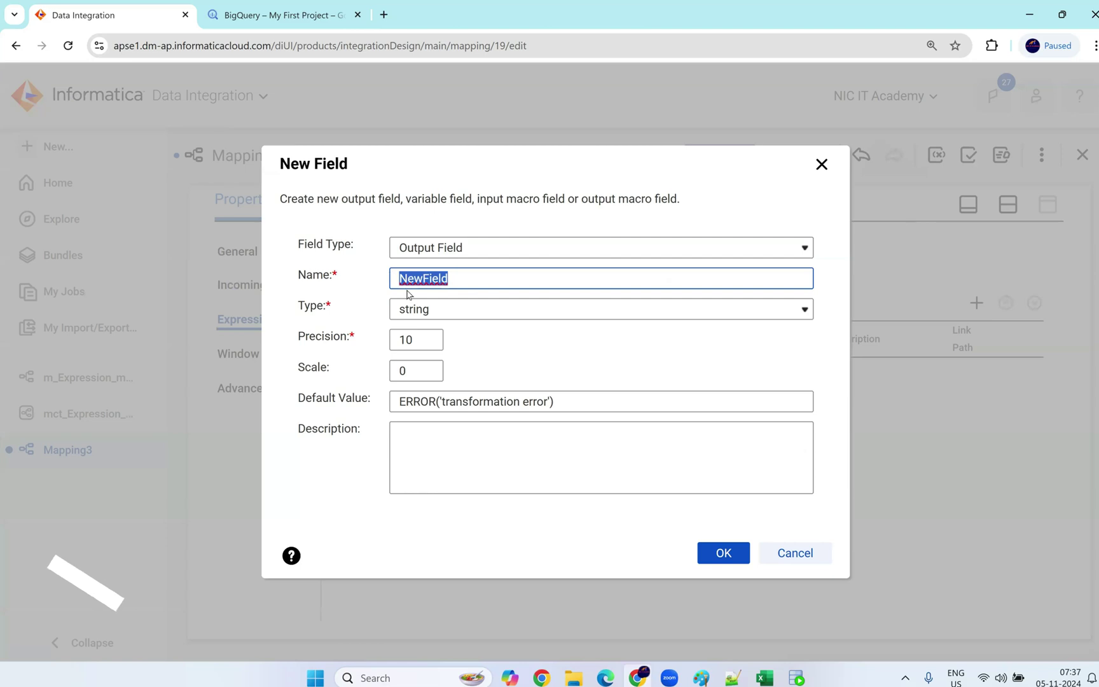
pyautogui.write('o')
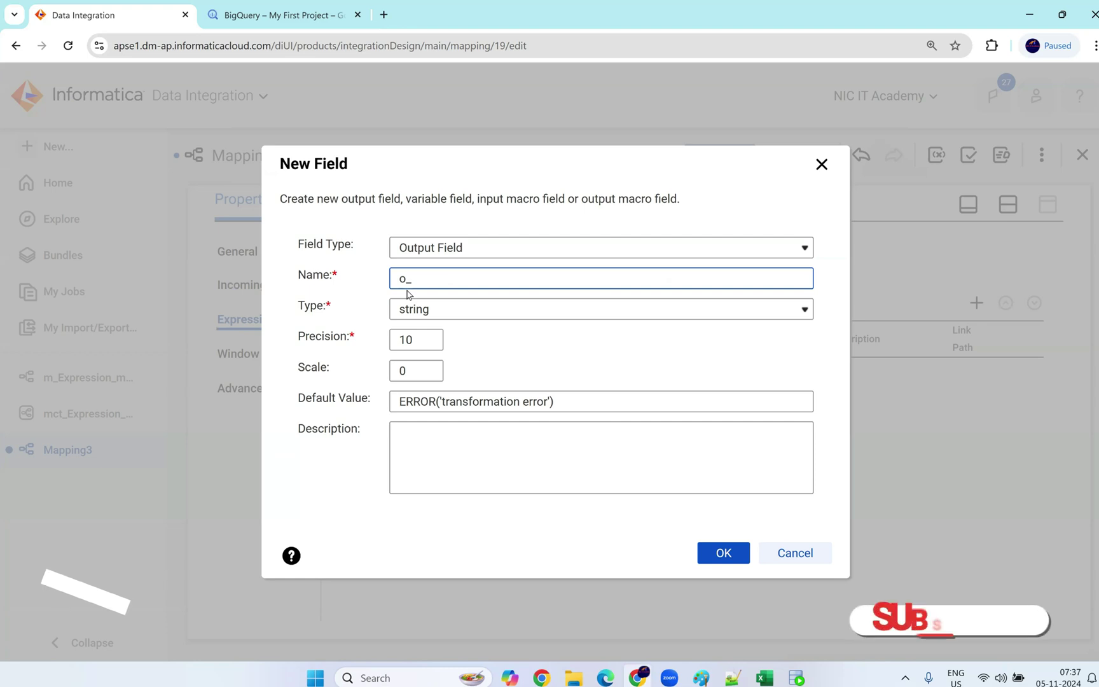
pyautogui.write('_')
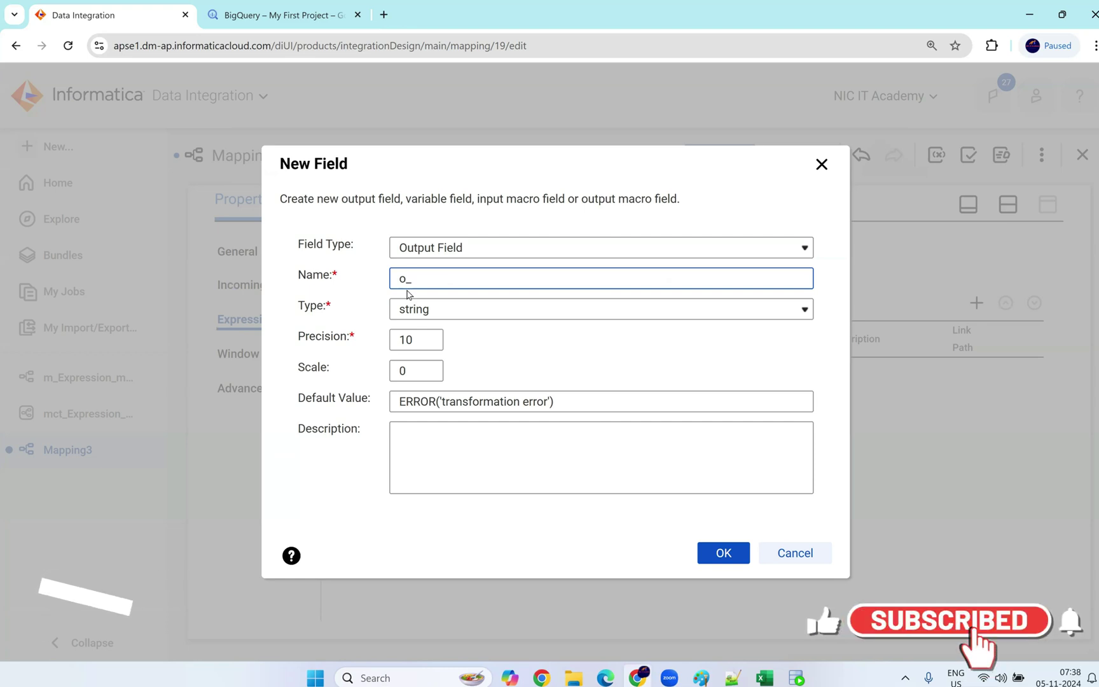
pyautogui.write('Incr_Salary')
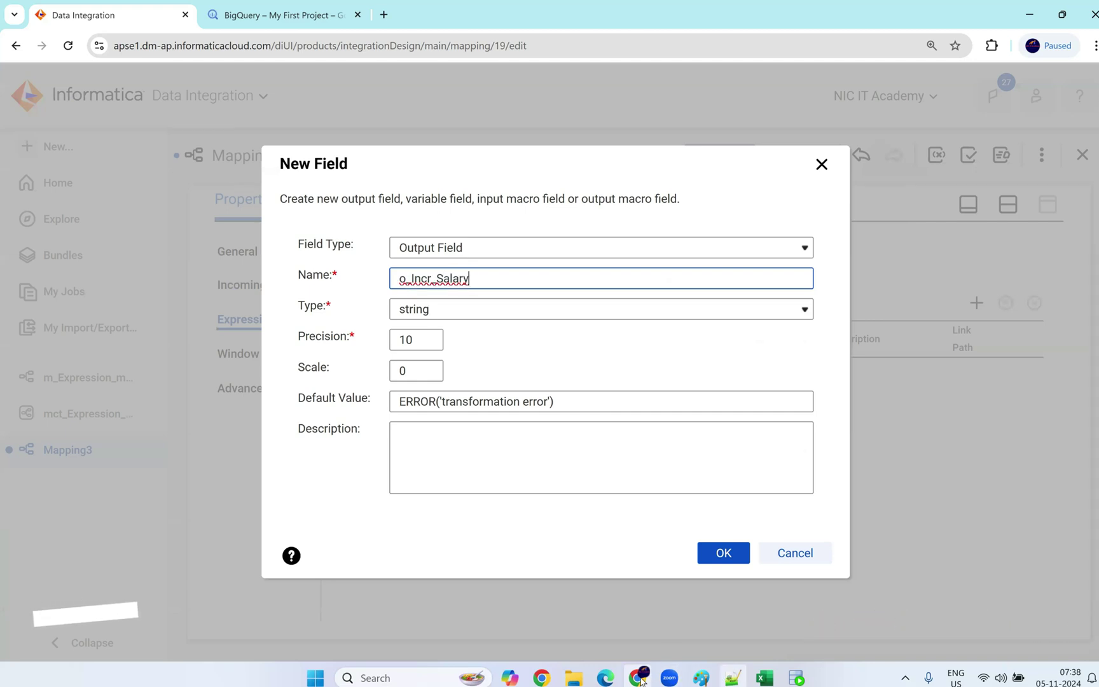
# - Set the new field's type to decimal with precision 10 and scale 2, and create it
pyautogui.click(449, 311)
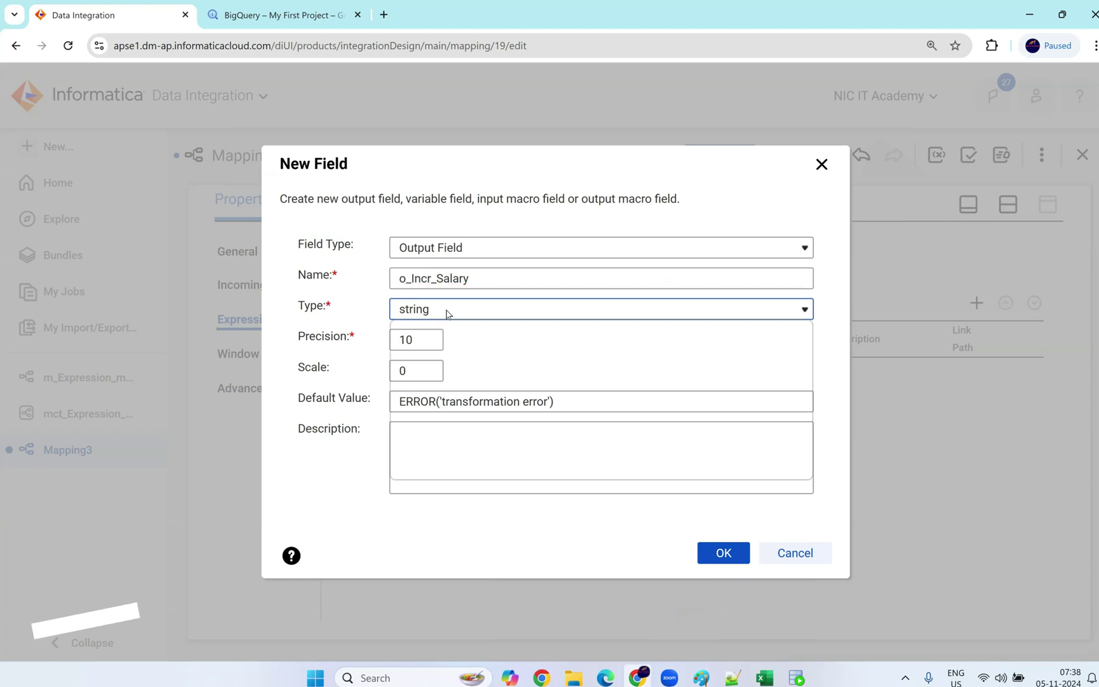
pyautogui.click(439, 363)
pyautogui.click(423, 337)
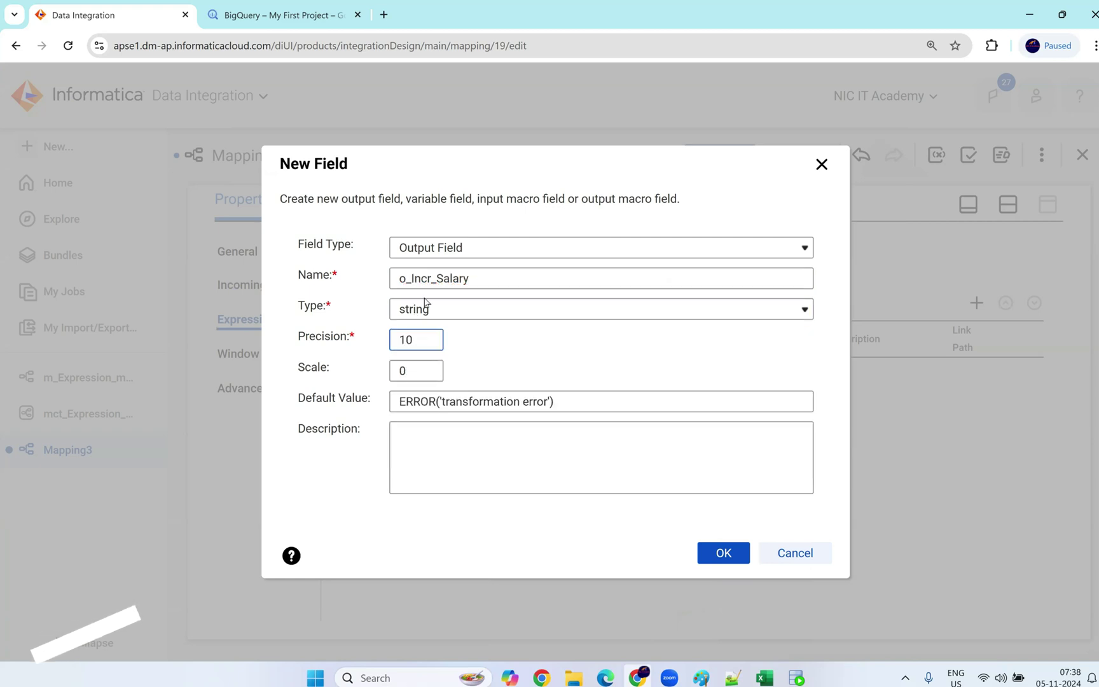
pyautogui.click(421, 309)
pyautogui.click(448, 428)
pyautogui.click(426, 343)
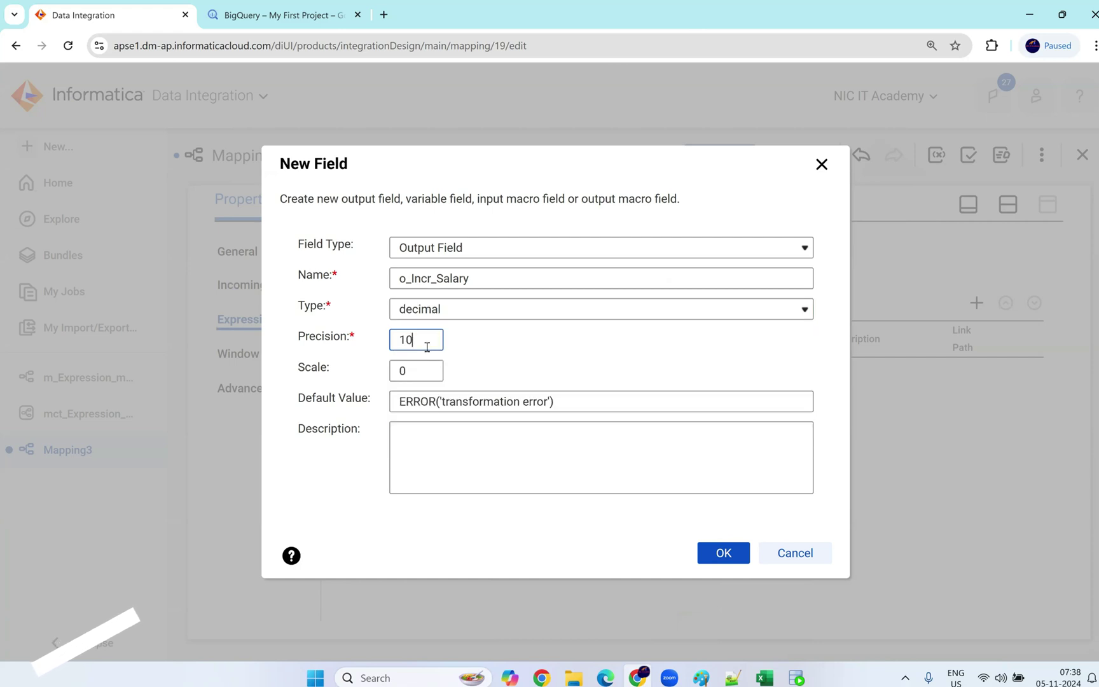
pyautogui.click(405, 374)
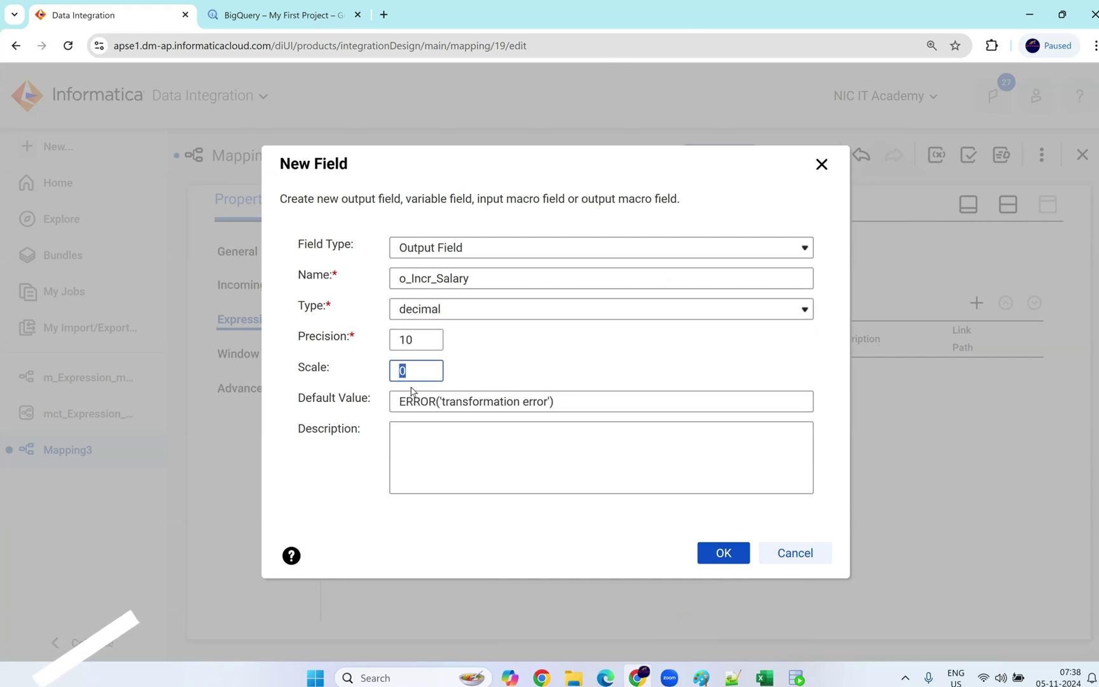
pyautogui.click(718, 552)
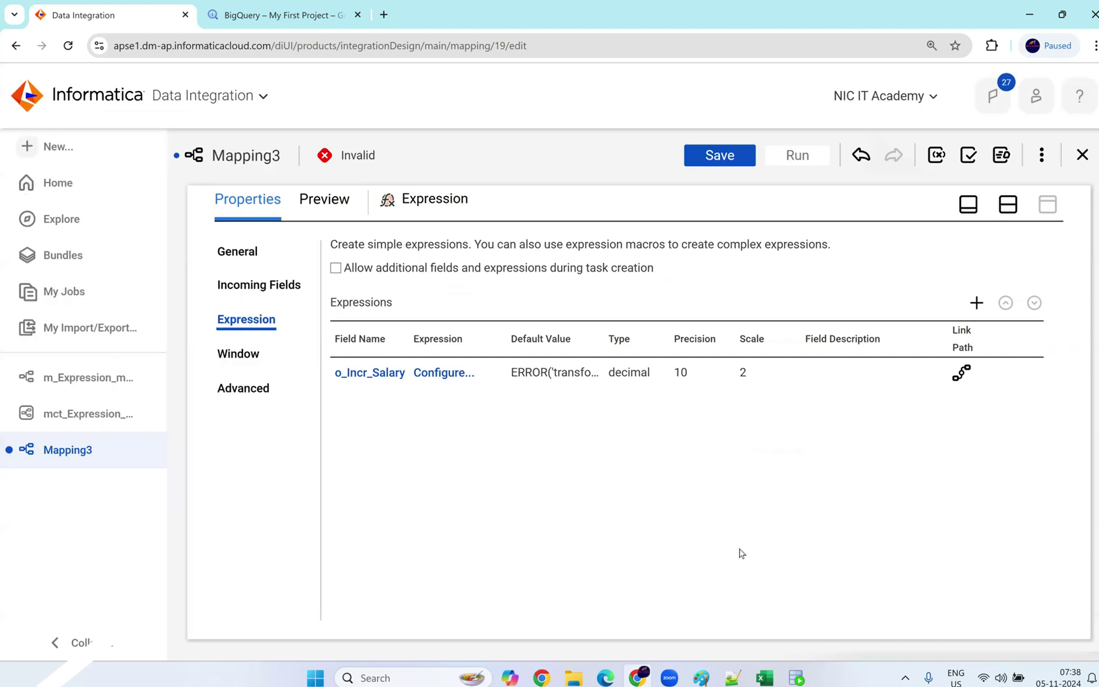
# - Open the o_Incr_Salary expression for editing, and copy IIF(SALARY<=10000,SALARY+(SALARY*0.2),SALARY+(SALARY*0.1)) from Expression Transformation.txt in Notepad++
pyautogui.click(466, 377)
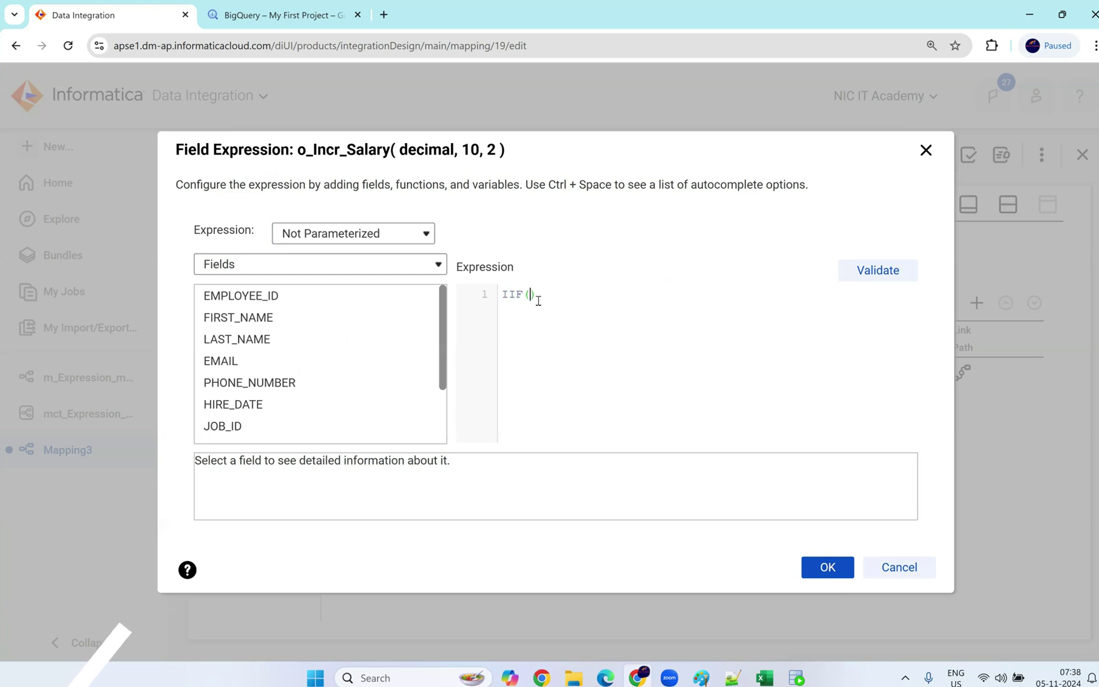
pyautogui.click(733, 677)
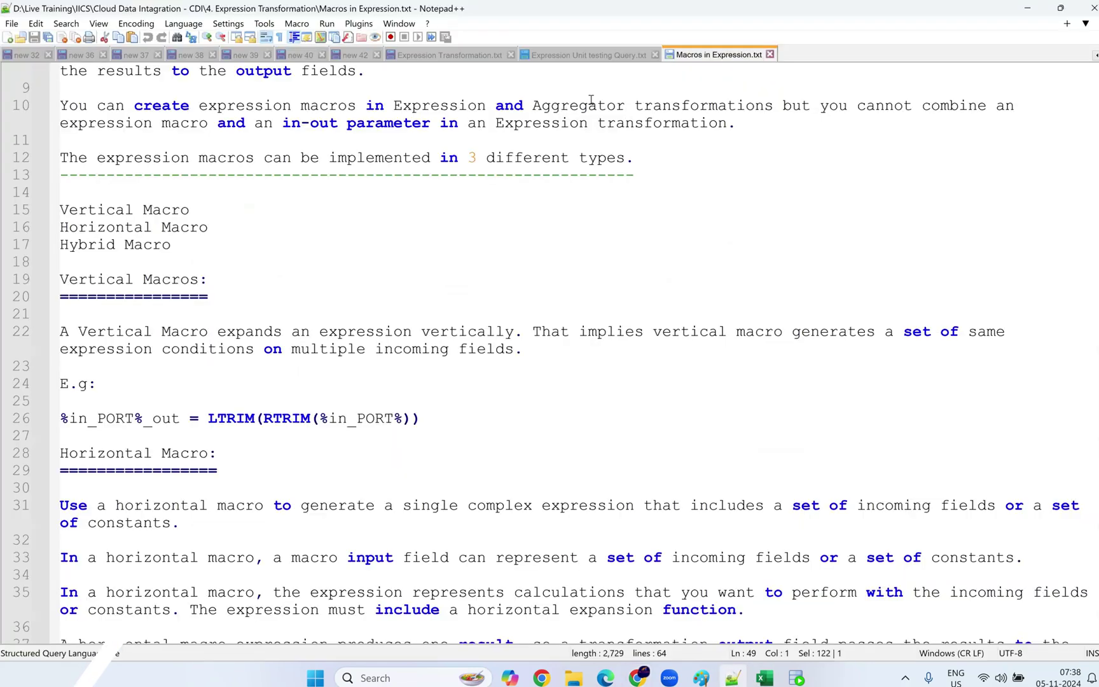
pyautogui.click(585, 56)
pyautogui.click(468, 54)
pyautogui.scroll(20, 470, 220)
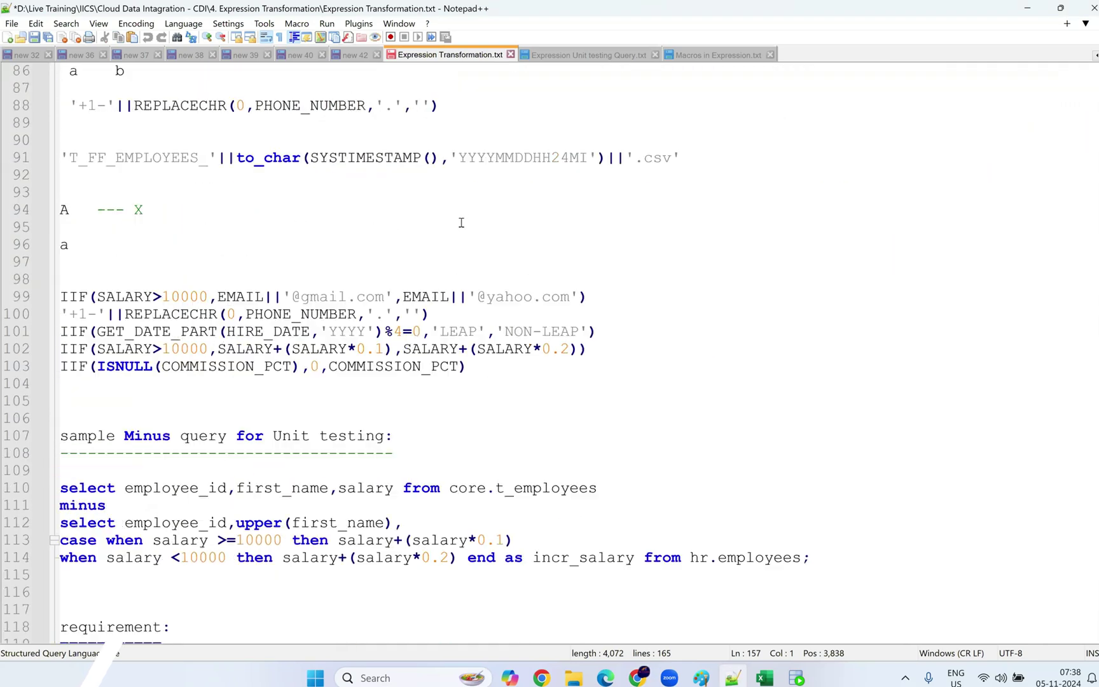
pyautogui.scroll(7, 461, 224)
pyautogui.scroll(5, 524, 244)
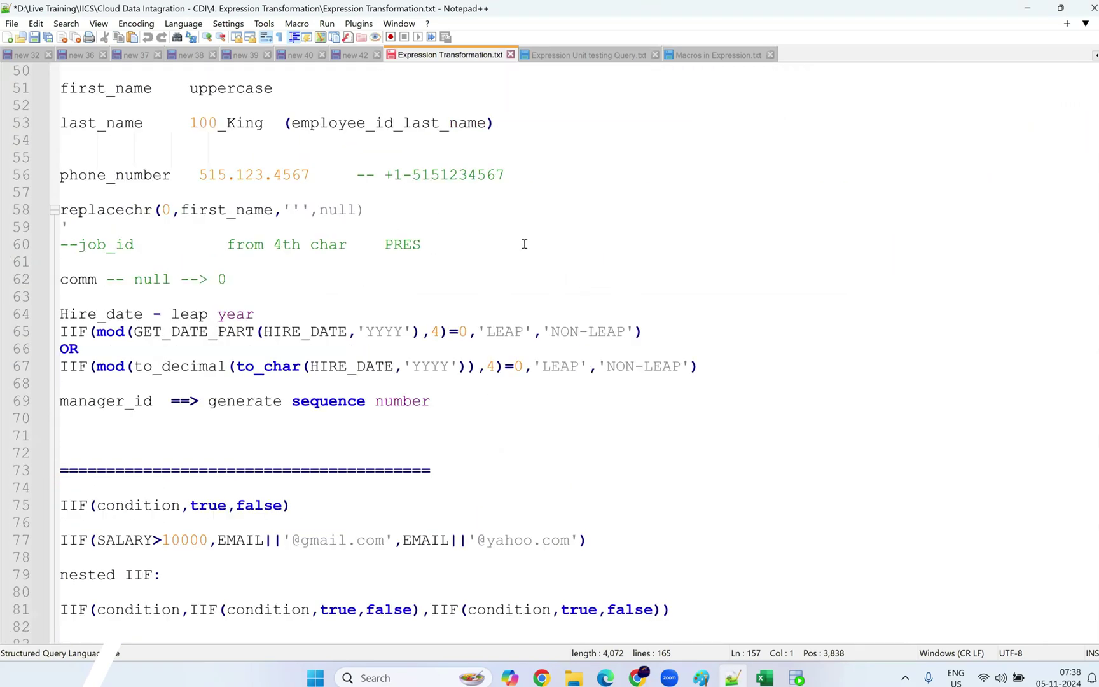
pyautogui.scroll(5, 534, 256)
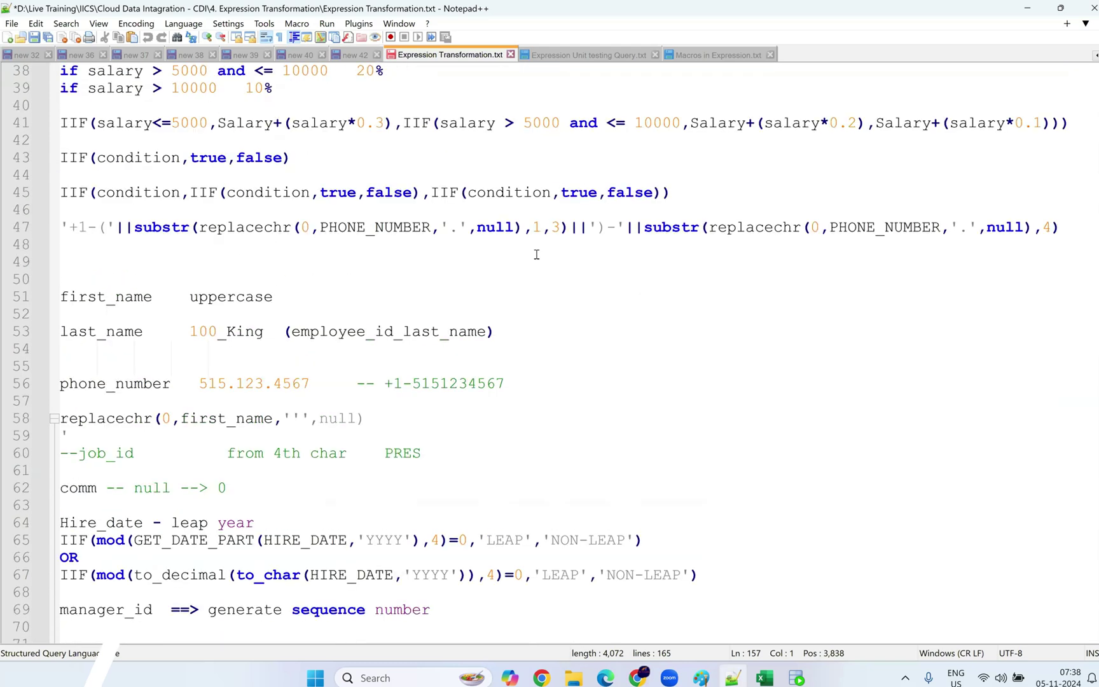
pyautogui.scroll(3, 538, 255)
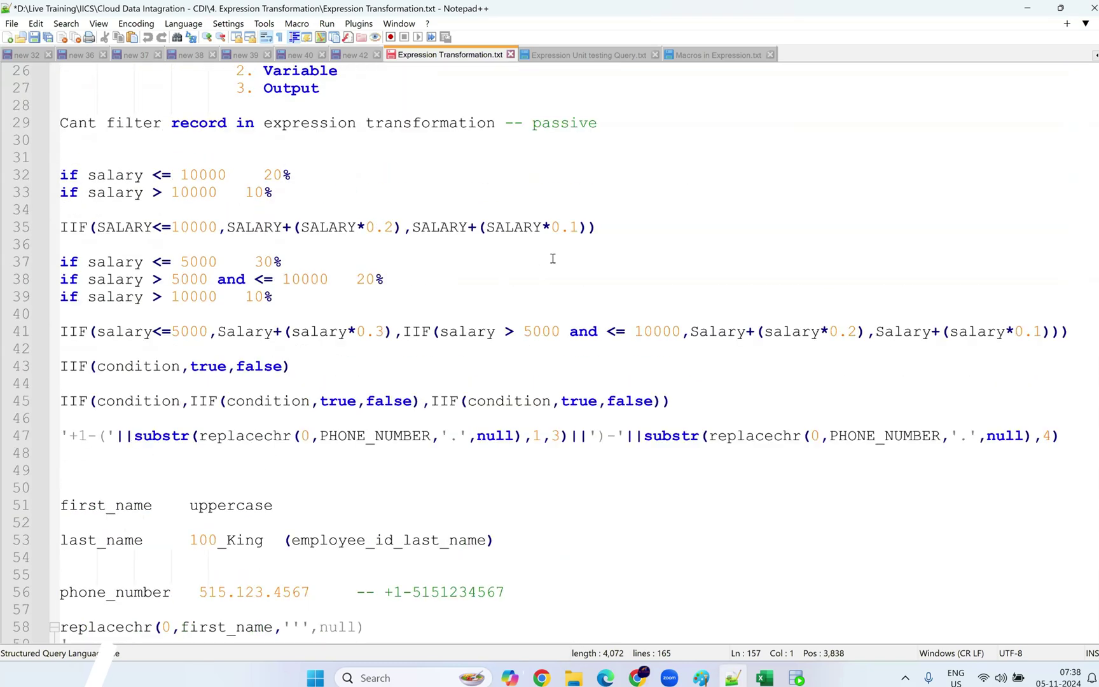
pyautogui.moveTo(214, 230); pyautogui.dragTo(52, 237)
pyautogui.hotkey('ctrl', 'c')
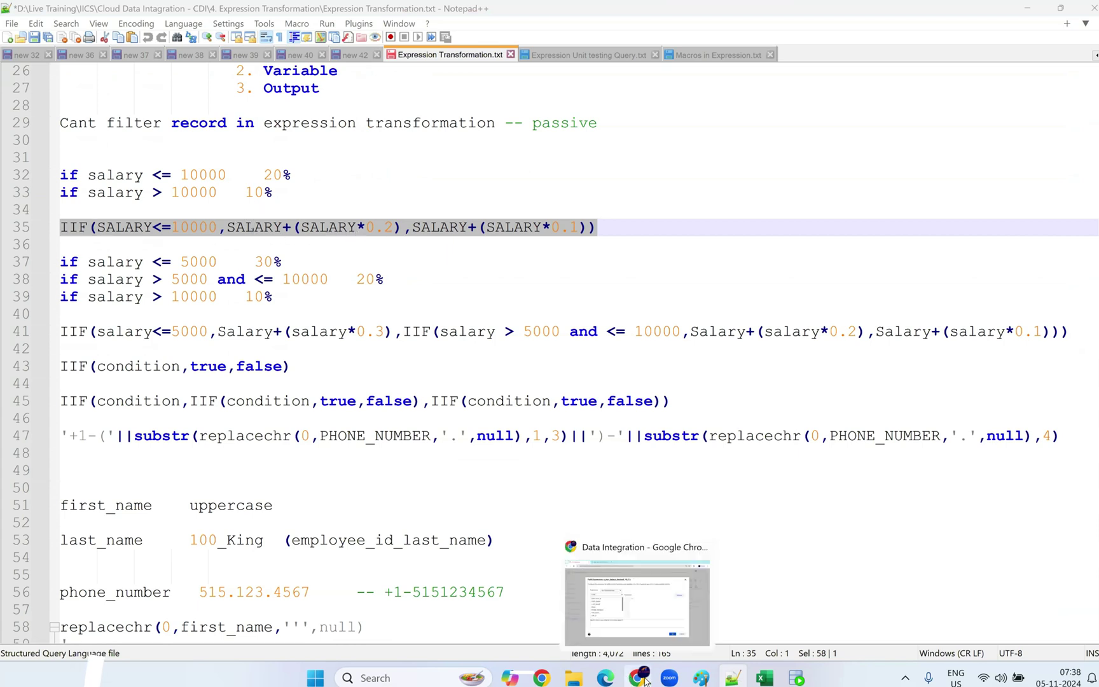
# - Back in Data Integration, replace the o_Incr_Salary expression with the copied IIF formula, validate and accept it, and bring back the mapping canvas
pyautogui.click(638, 614)
pyautogui.hotkey('ctrl', 'a')
pyautogui.hotkey('ctrl', 'v')
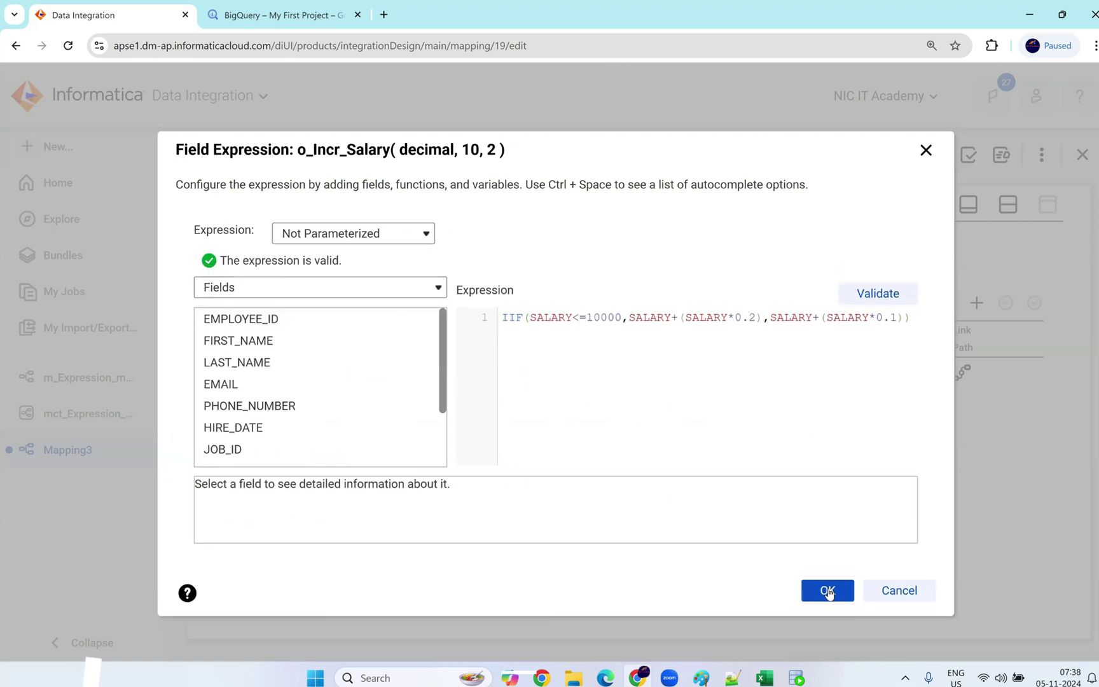
pyautogui.click(828, 588)
pyautogui.click(1007, 204)
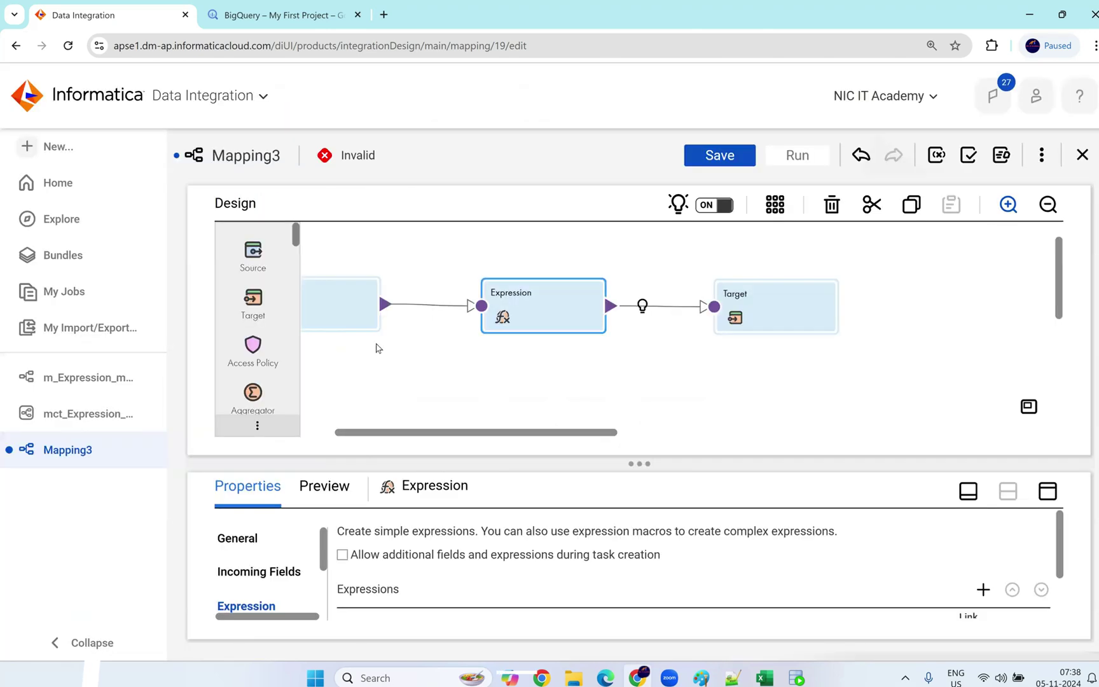
# - Set the connection of the mapping's Target transformation to Oracle_Tgt1 (Oracle)
pyautogui.click(775, 324)
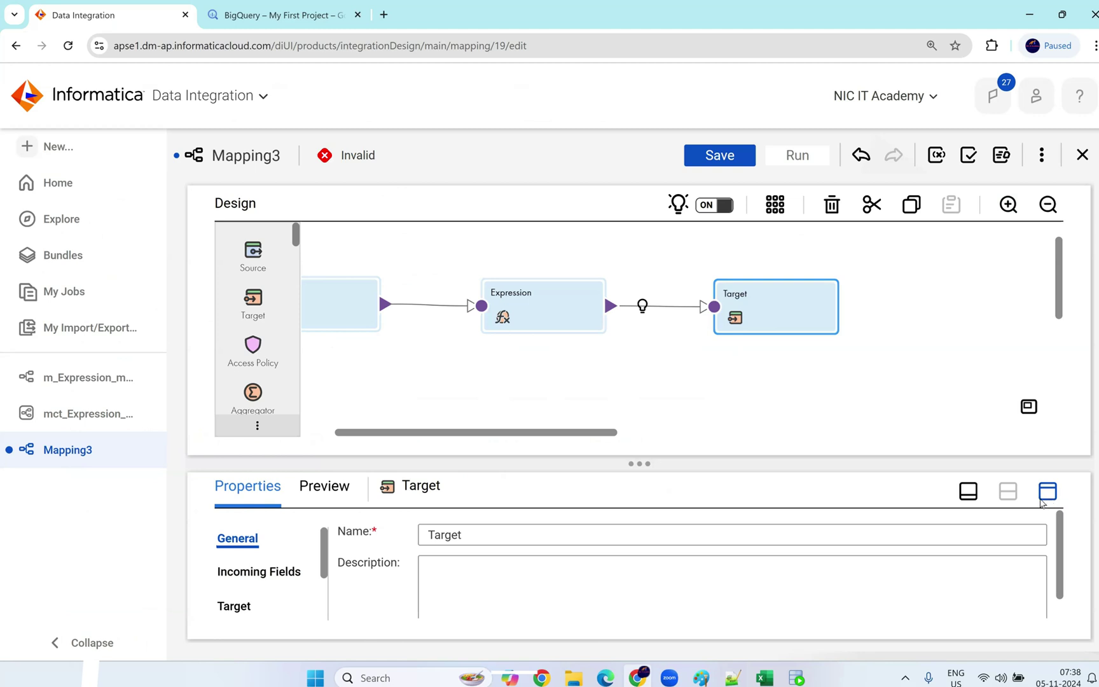
pyautogui.click(1043, 500)
pyautogui.click(248, 319)
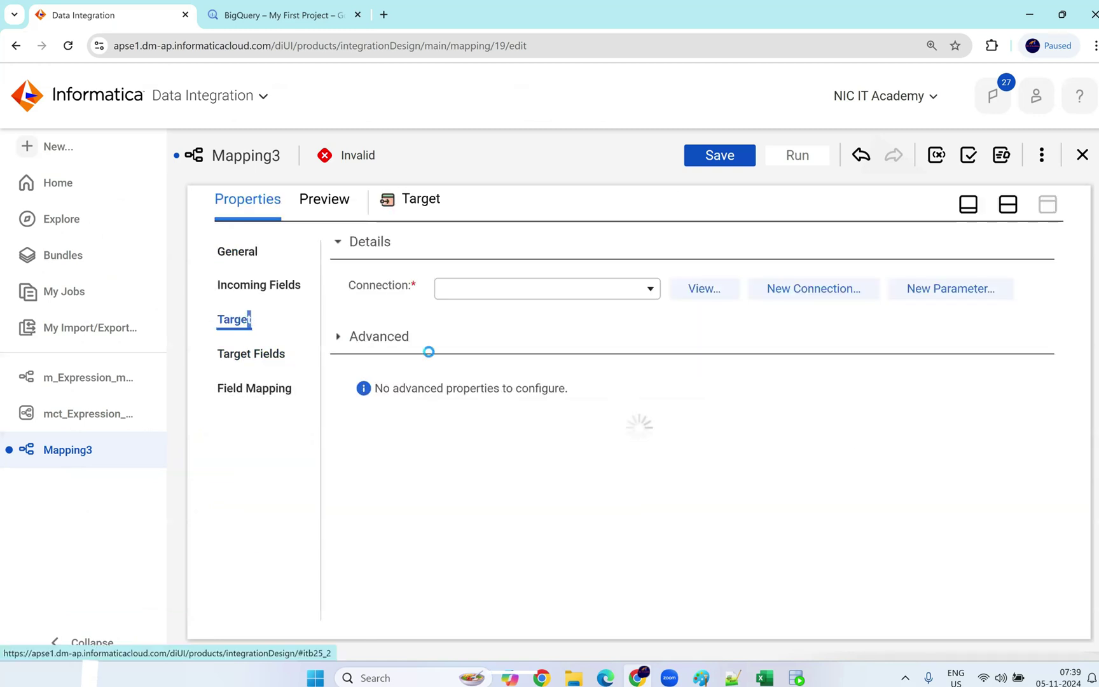
pyautogui.click(613, 289)
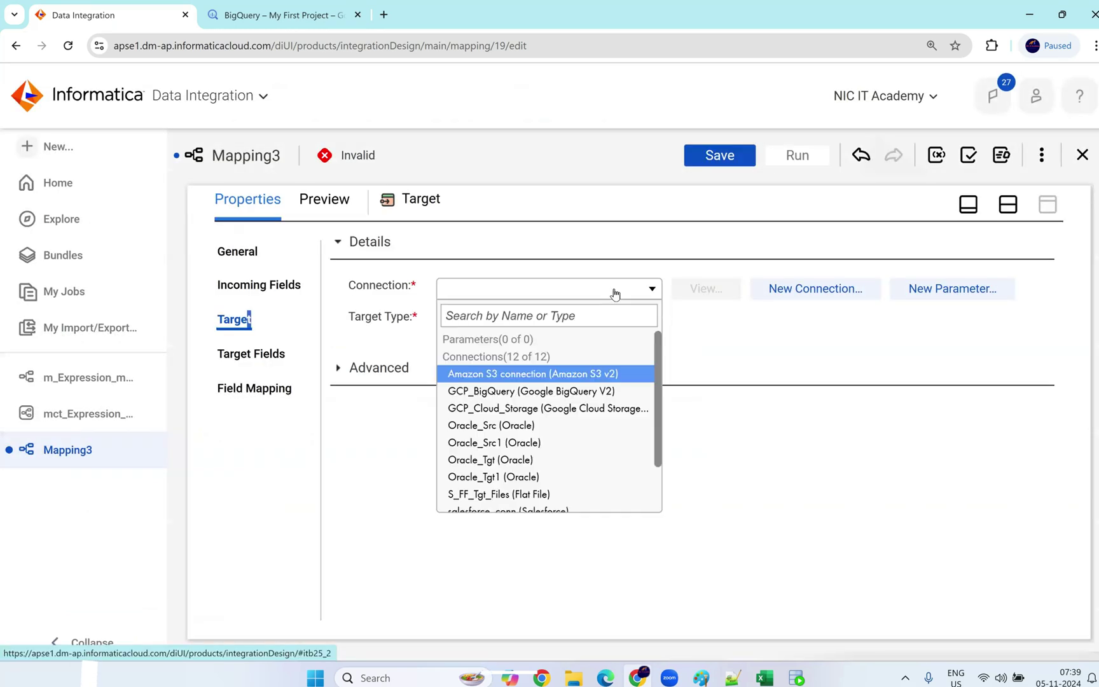
pyautogui.click(566, 478)
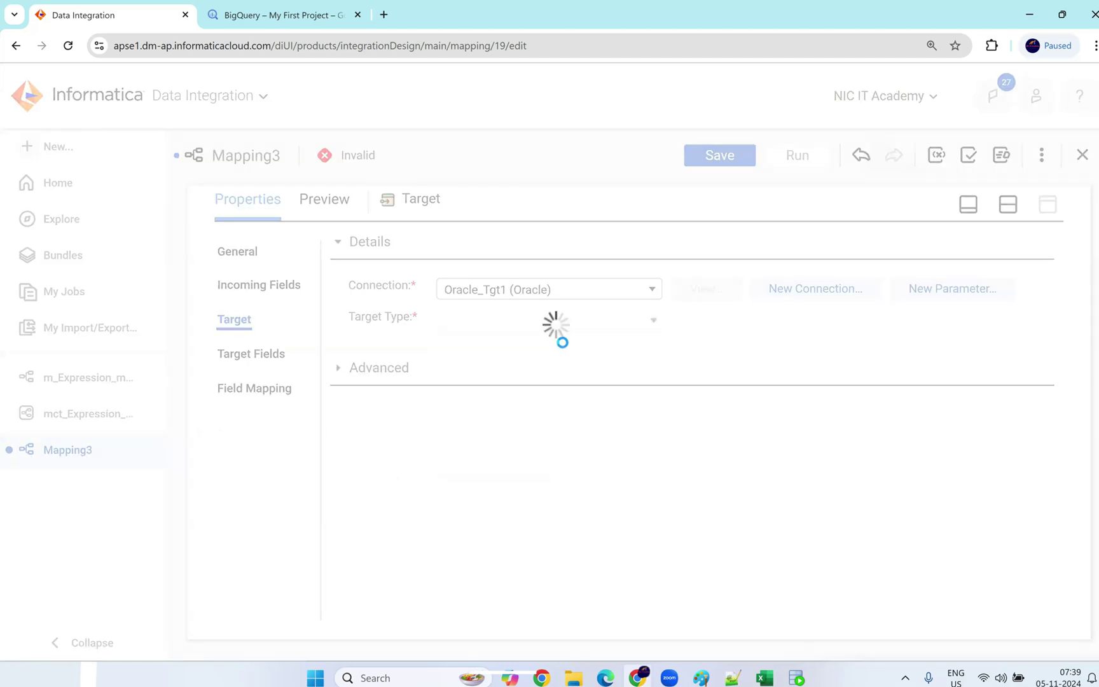
# - Choose the existing table T_EMPLOYEES as the Target's object and enable truncating the target
pyautogui.click(699, 356)
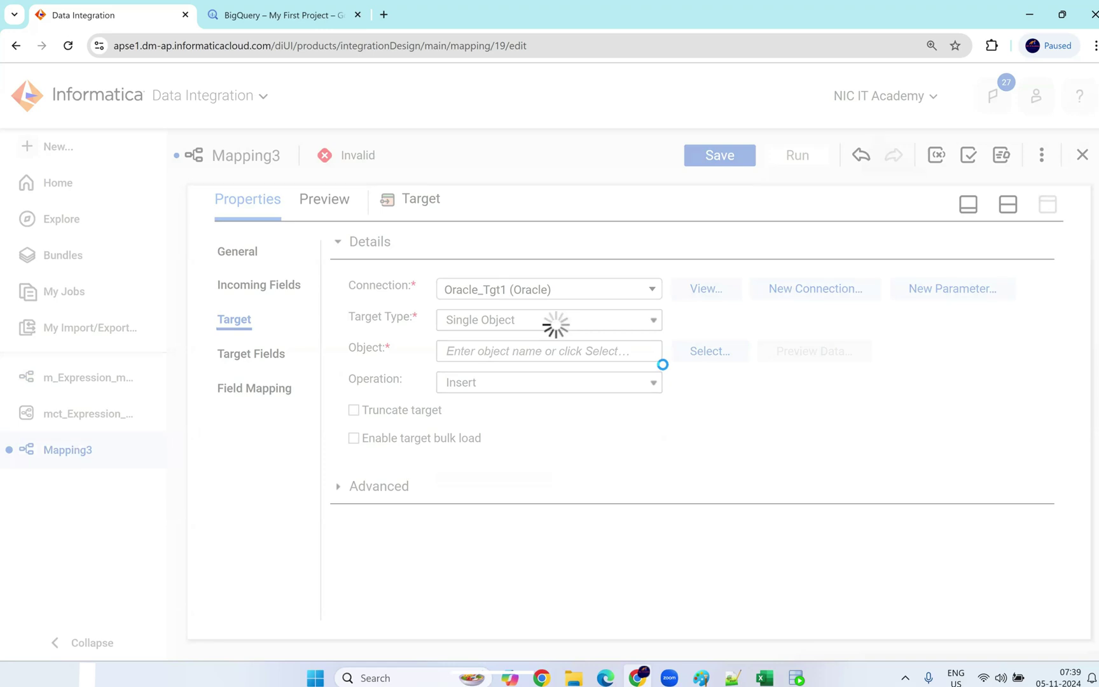
pyautogui.scroll(-1, 512, 439)
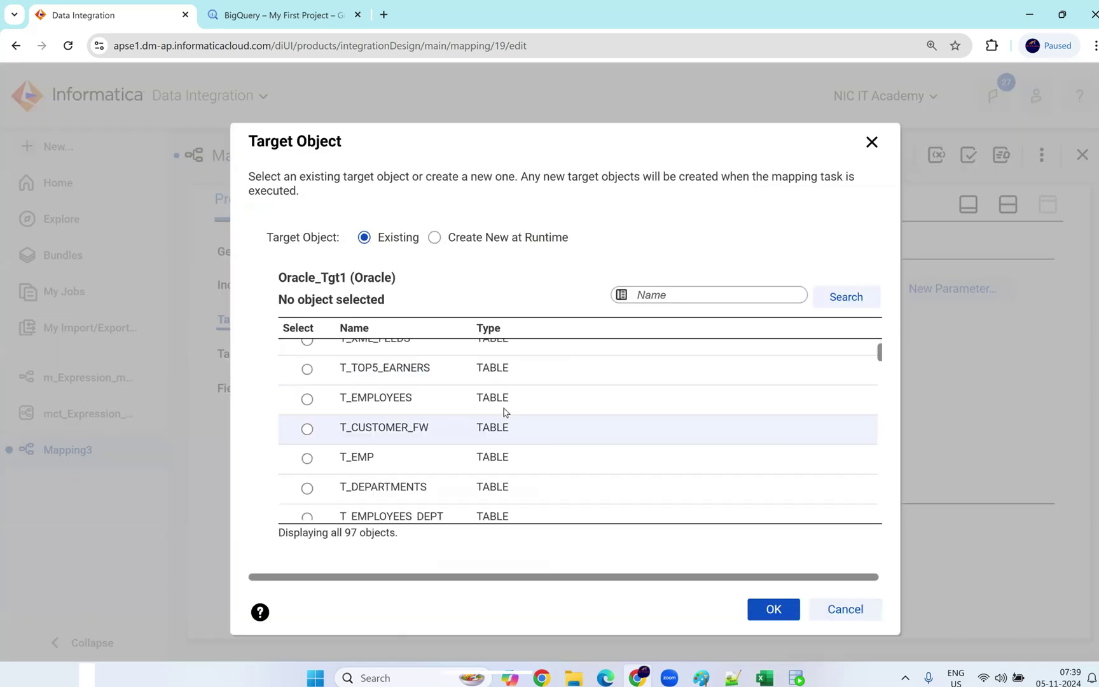
pyautogui.click(506, 397)
pyautogui.click(774, 610)
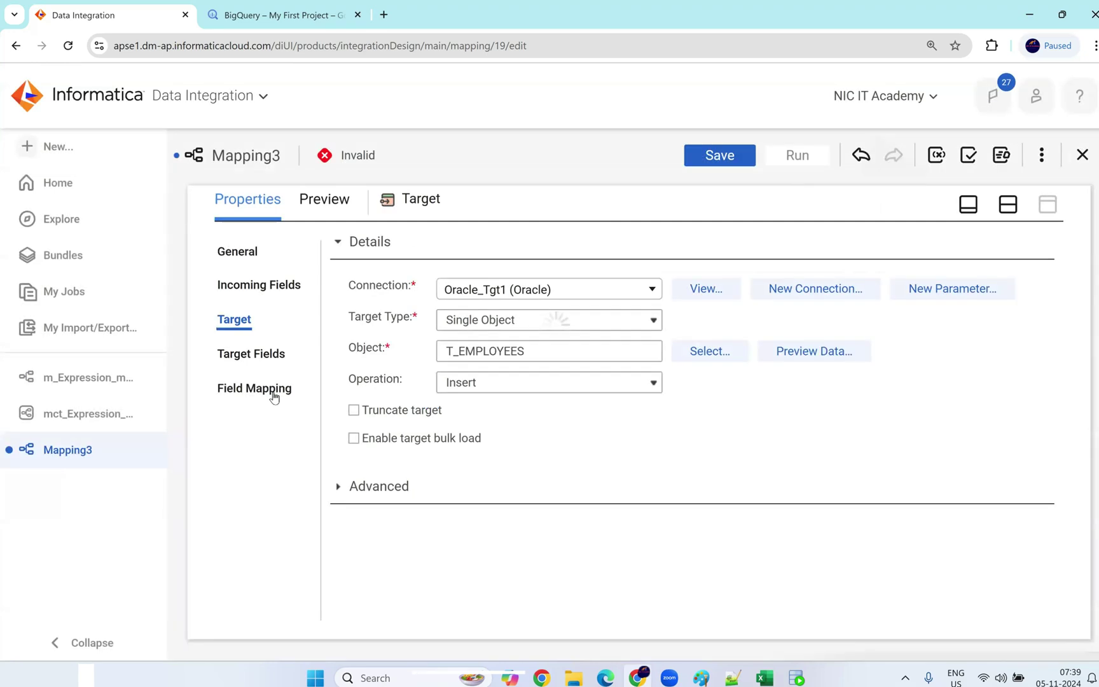
pyautogui.click(366, 411)
# - Map the incoming fields to the T_EMPLOYEES target fields automatically with Smart Map
pyautogui.click(255, 387)
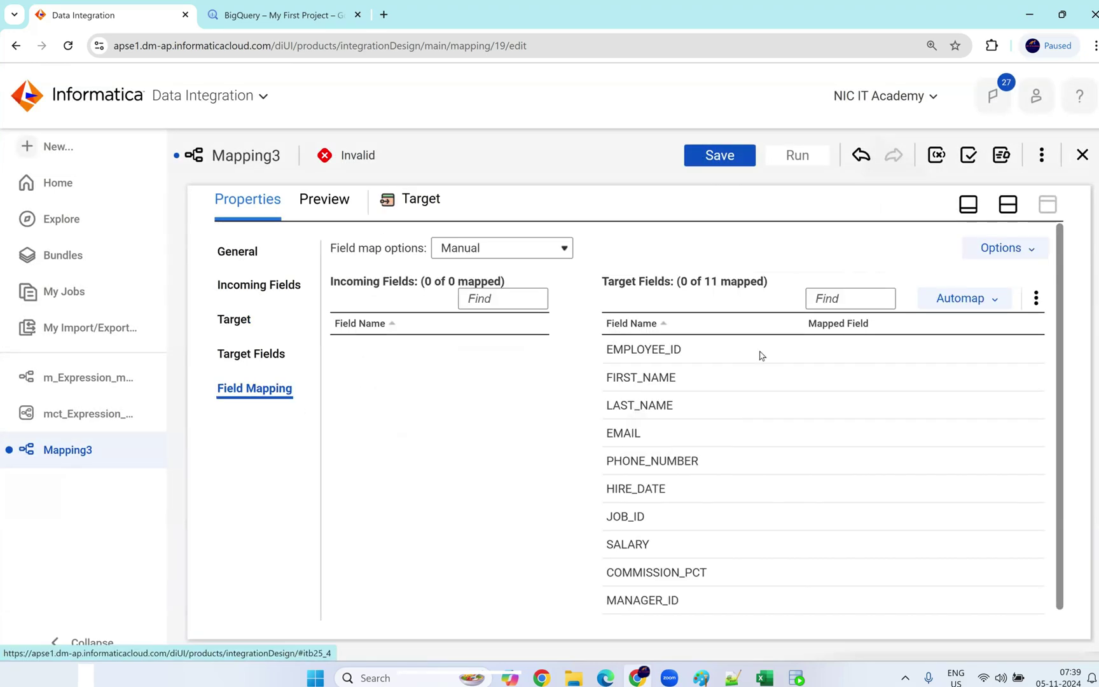
pyautogui.click(942, 304)
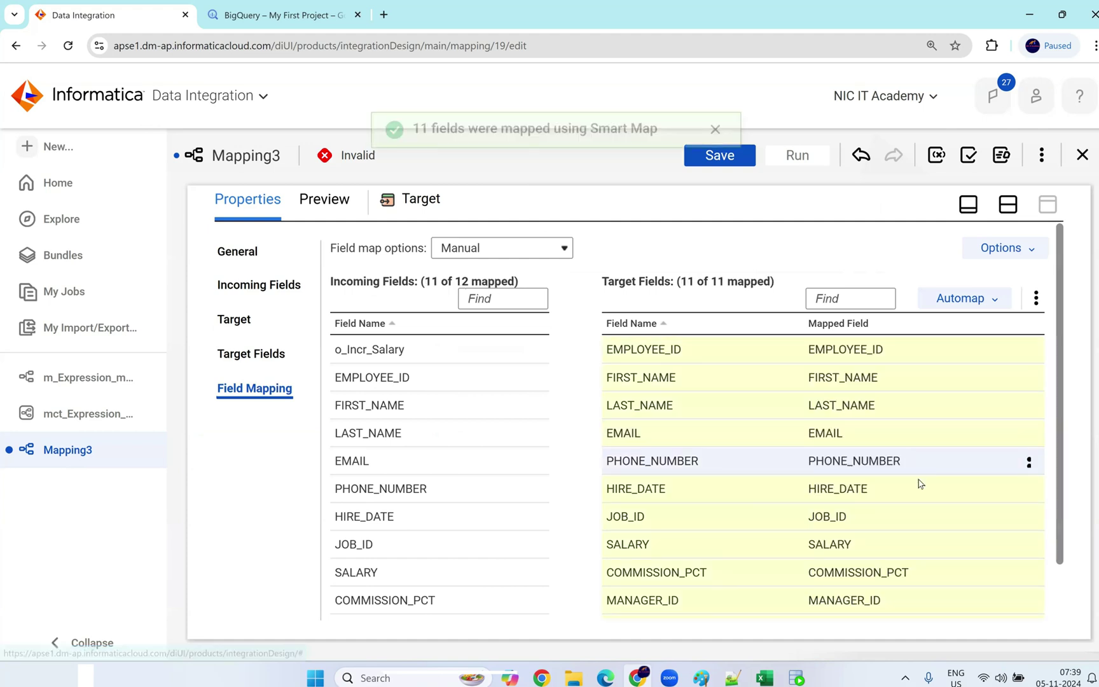
pyautogui.scroll(-1, 902, 445)
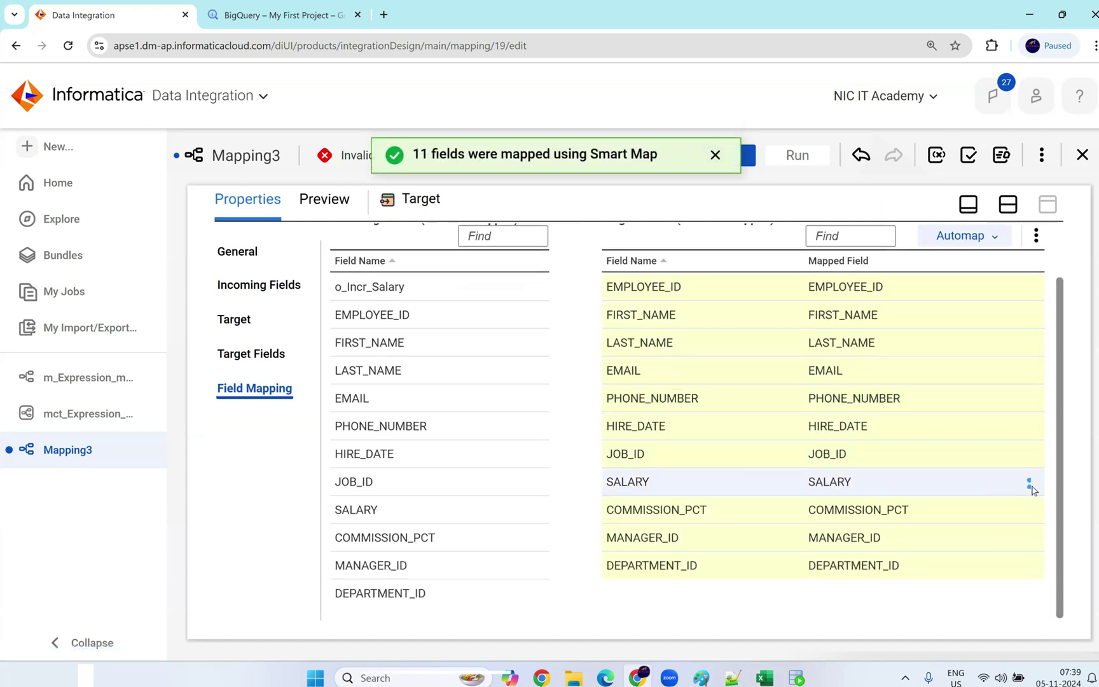
# - Unmap the target SALARY field, map o_Incr_Salary to it instead, and save the mapping
pyautogui.click(1029, 483)
pyautogui.click(969, 505)
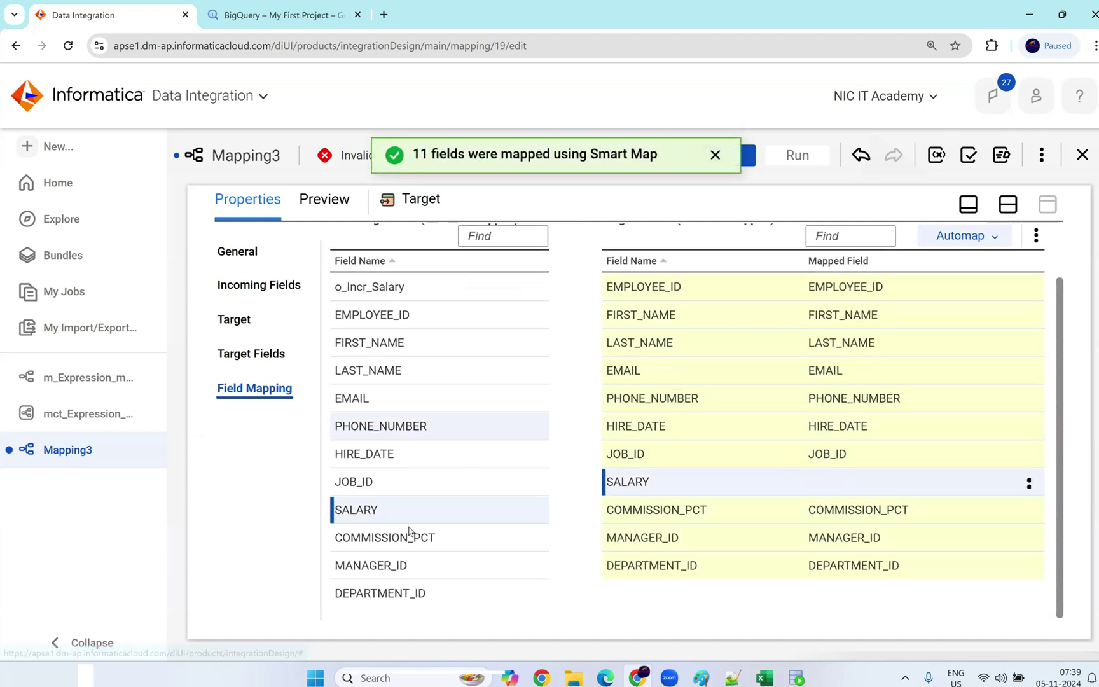
pyautogui.scroll(1, 408, 532)
pyautogui.moveTo(385, 351); pyautogui.dragTo(823, 553)
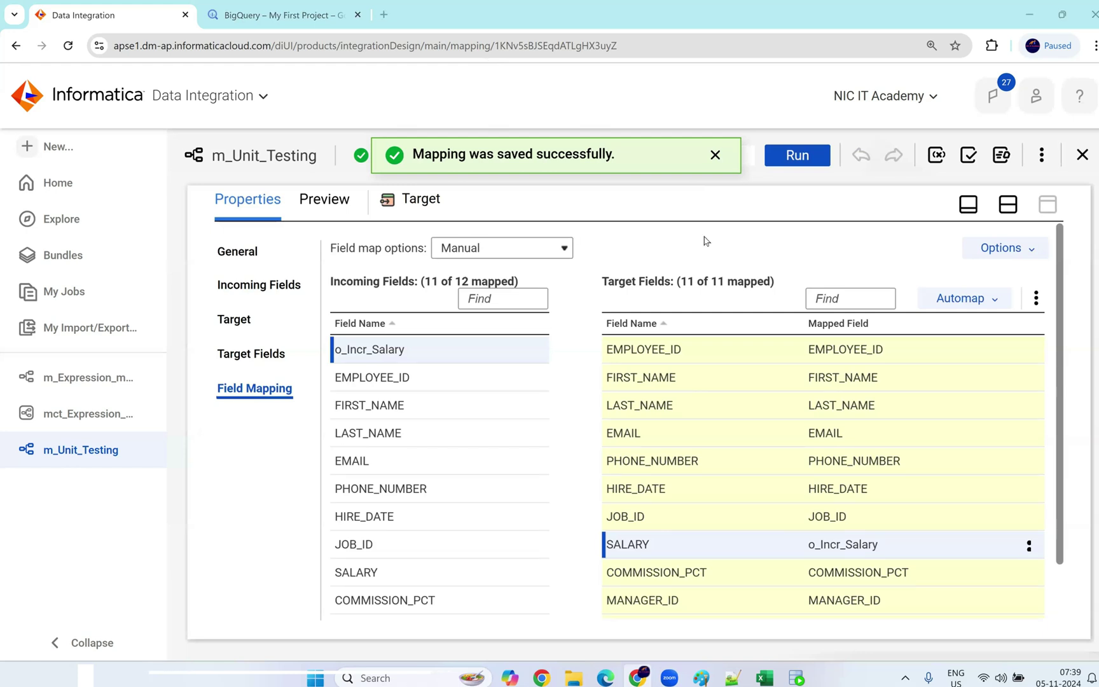
# - Change the Target's connection to GCP_BigQuery (Google BigQuery V2), accept the connection type change and open the target object selection
pyautogui.click(248, 320)
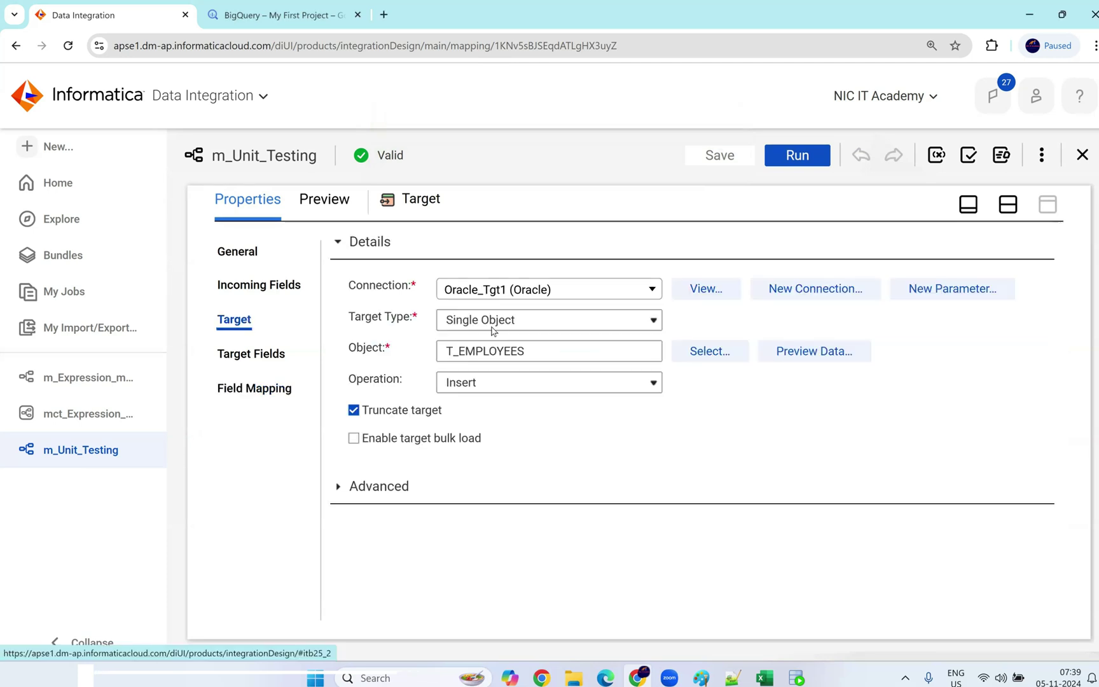
pyautogui.click(599, 295)
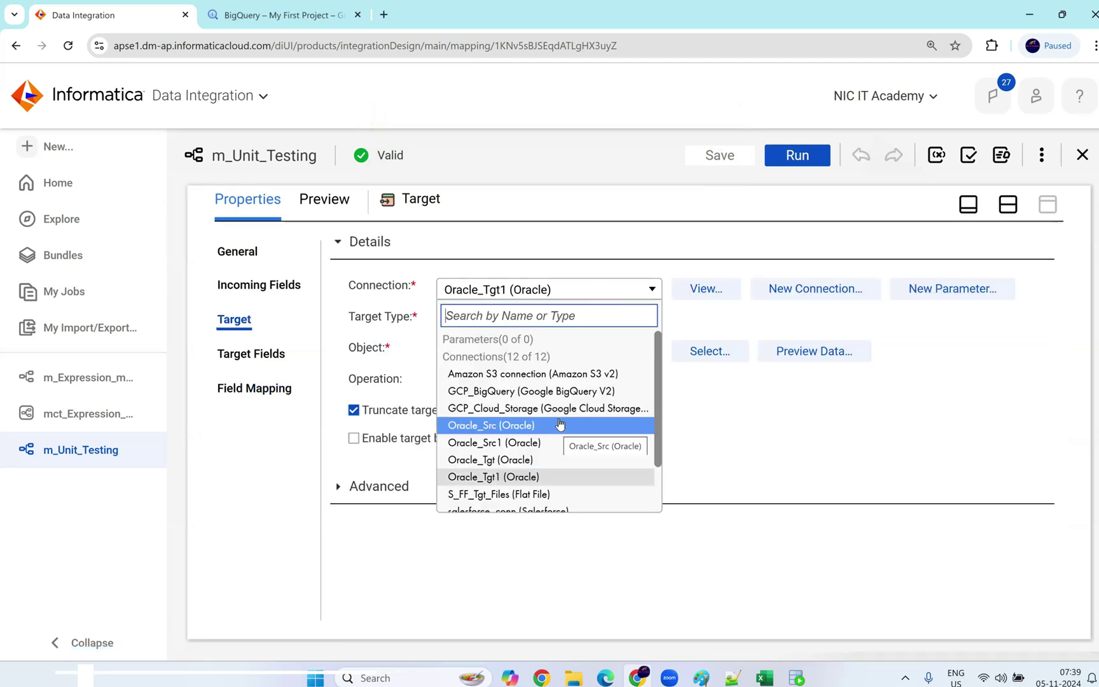
pyautogui.click(548, 391)
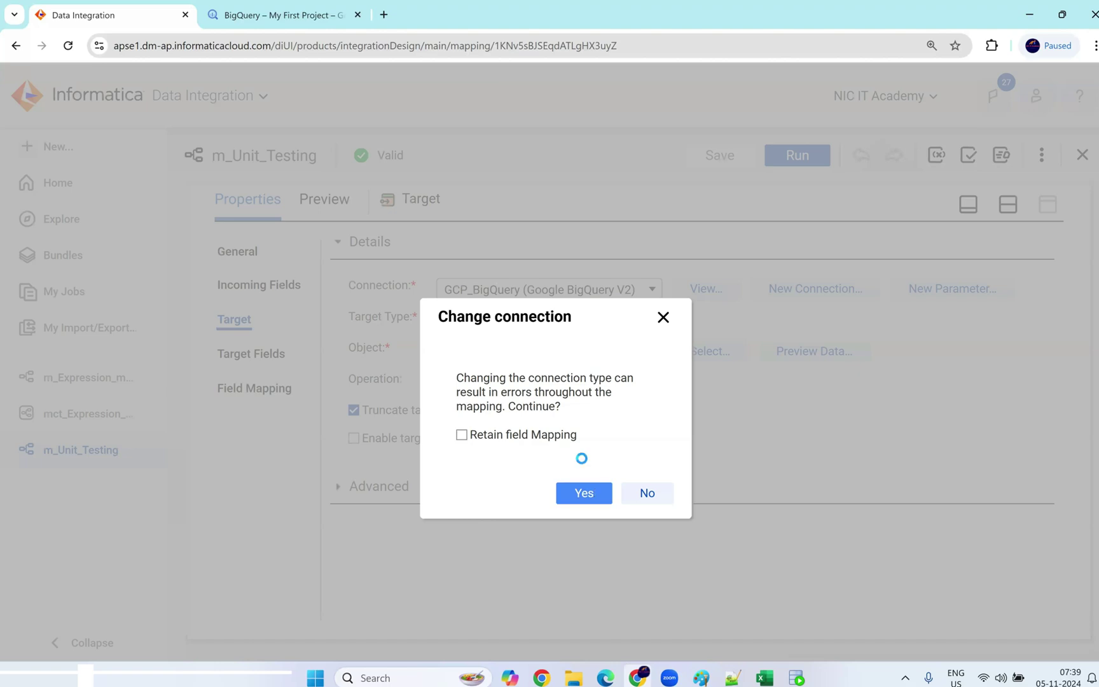
pyautogui.click(584, 493)
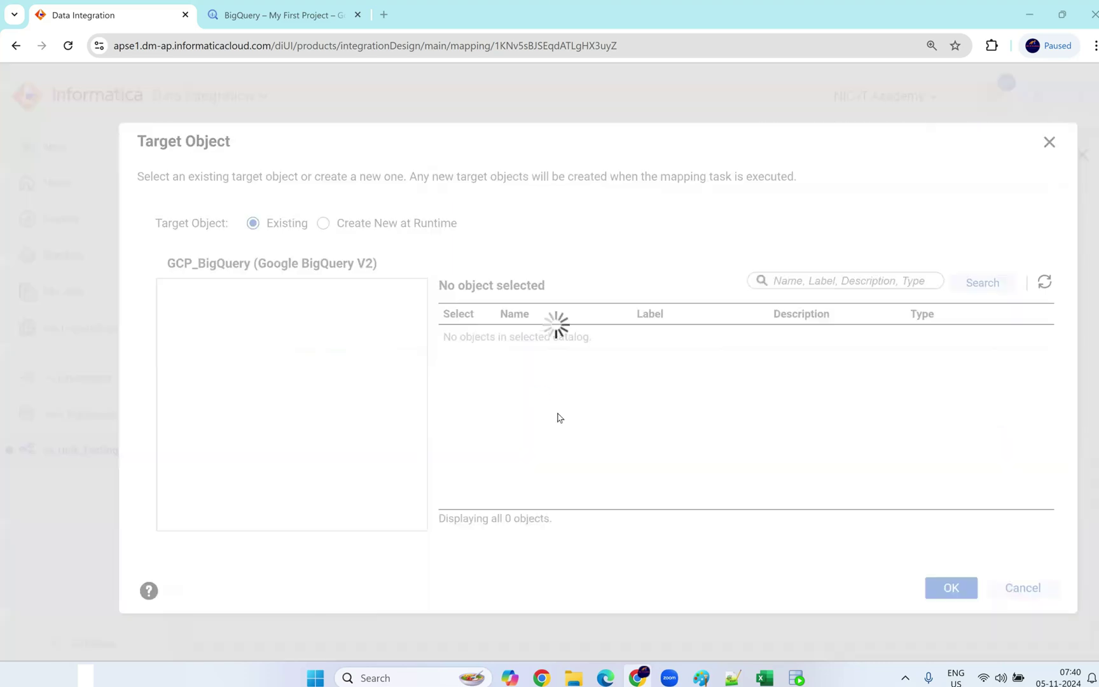
# - Choose the existing table t_bg_employees in the CORE_DB dataset as the Target's object
pyautogui.click(216, 375)
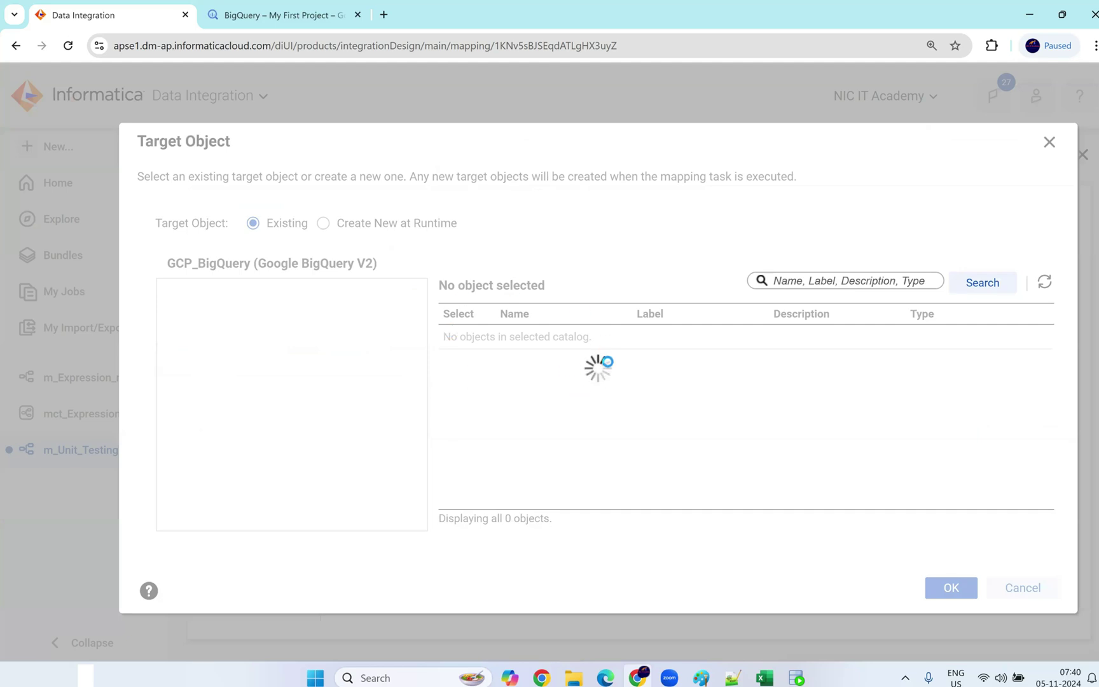
pyautogui.click(468, 339)
pyautogui.click(950, 587)
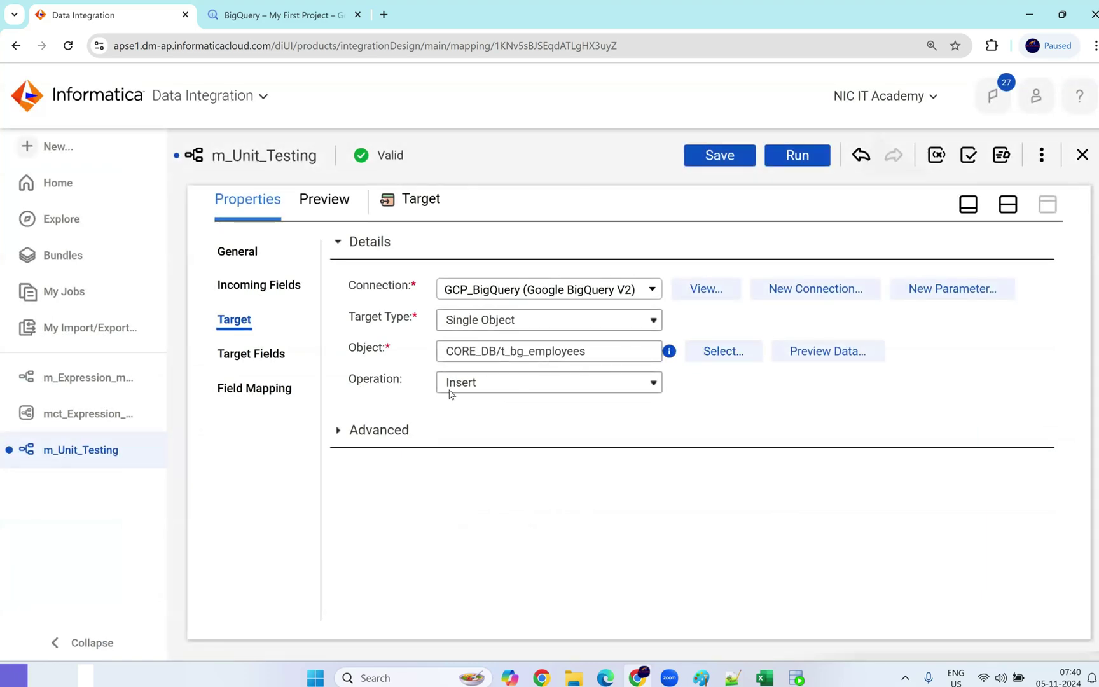
# - Enable truncating the target table in the BigQuery Target's advanced properties
pyautogui.click(339, 432)
pyautogui.scroll(-7, 494, 431)
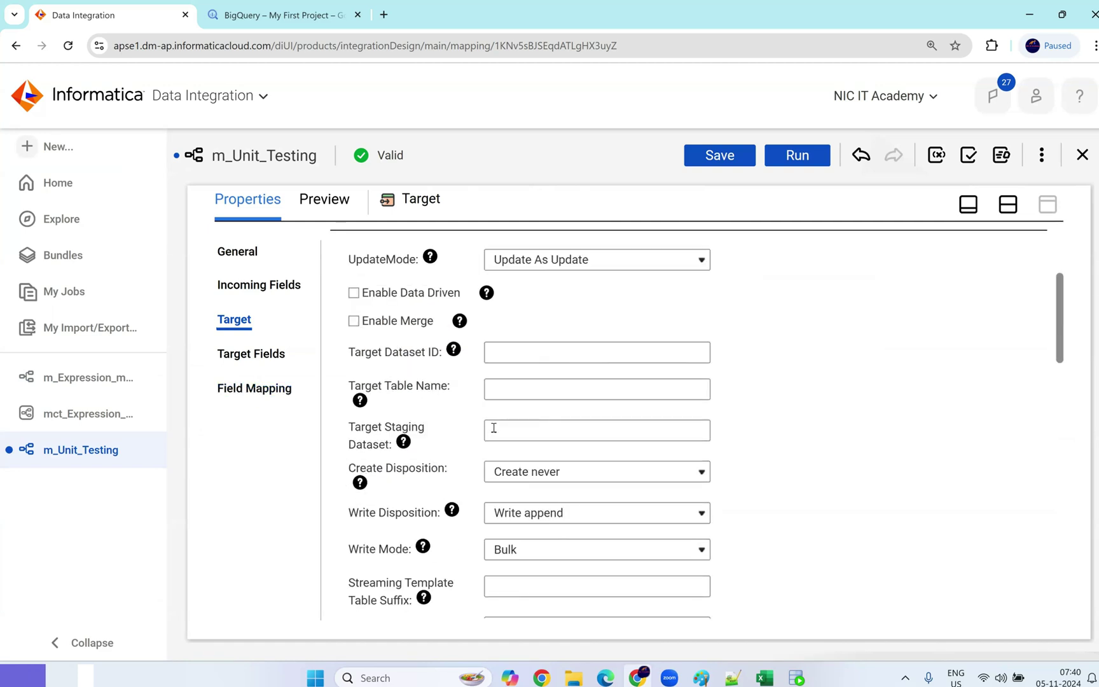
pyautogui.scroll(-10, 497, 353)
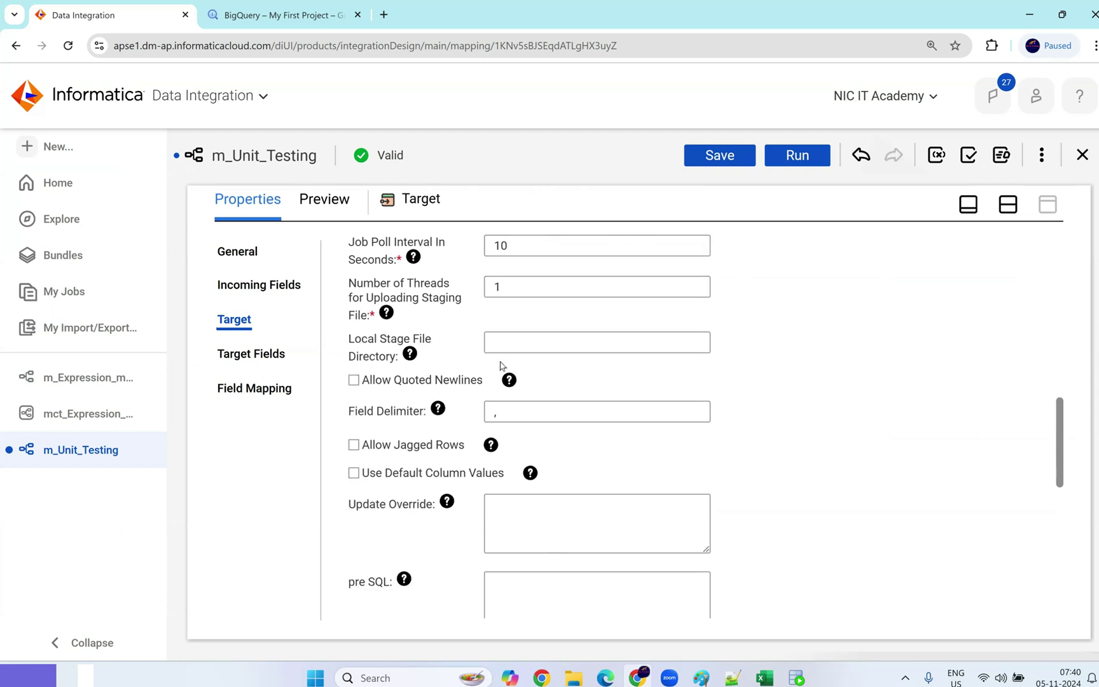
pyautogui.scroll(-5, 501, 372)
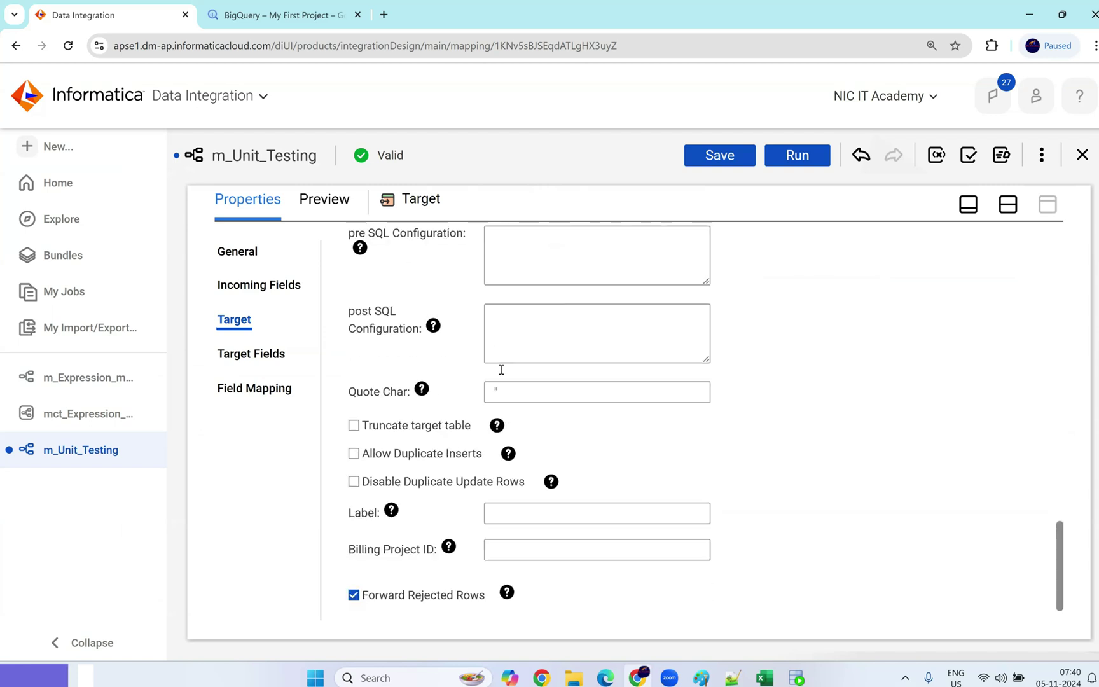
pyautogui.click(362, 400)
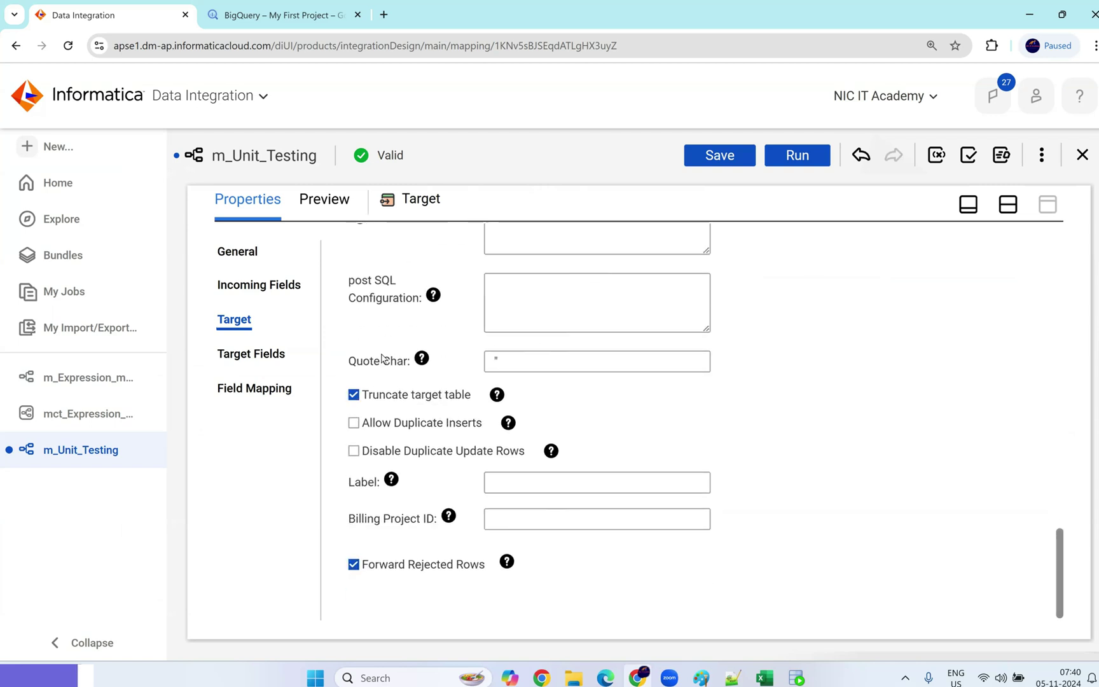
# - Map the incoming fields to the t_bg_employees target fields automatically with Smart Map
pyautogui.click(261, 398)
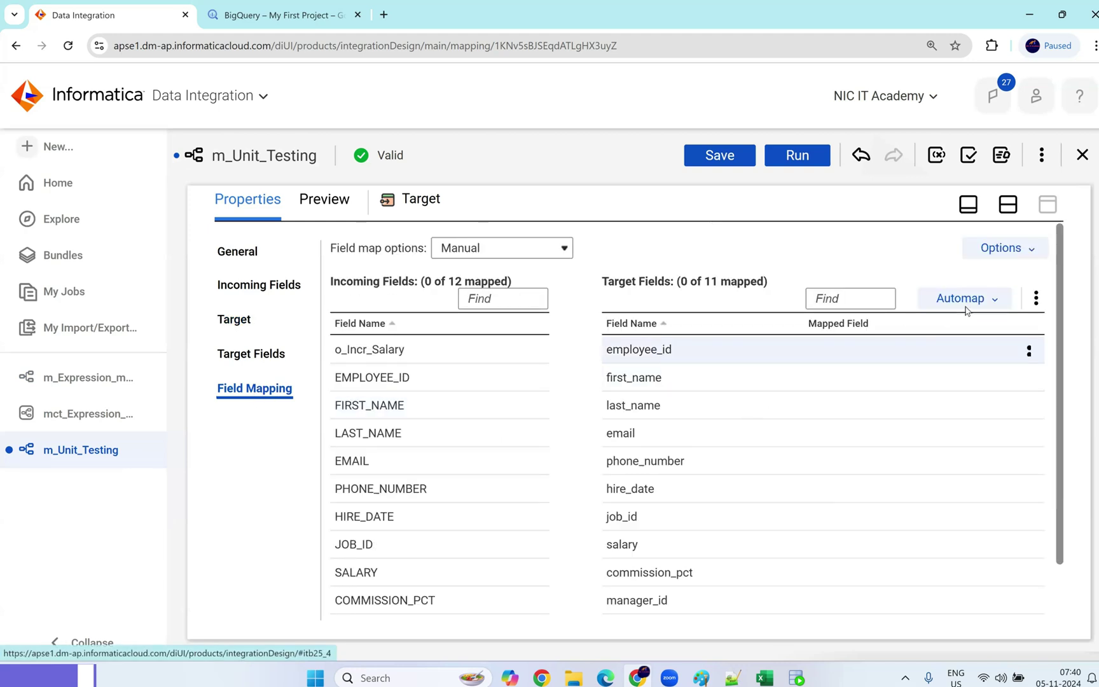
pyautogui.click(965, 299)
pyautogui.click(903, 360)
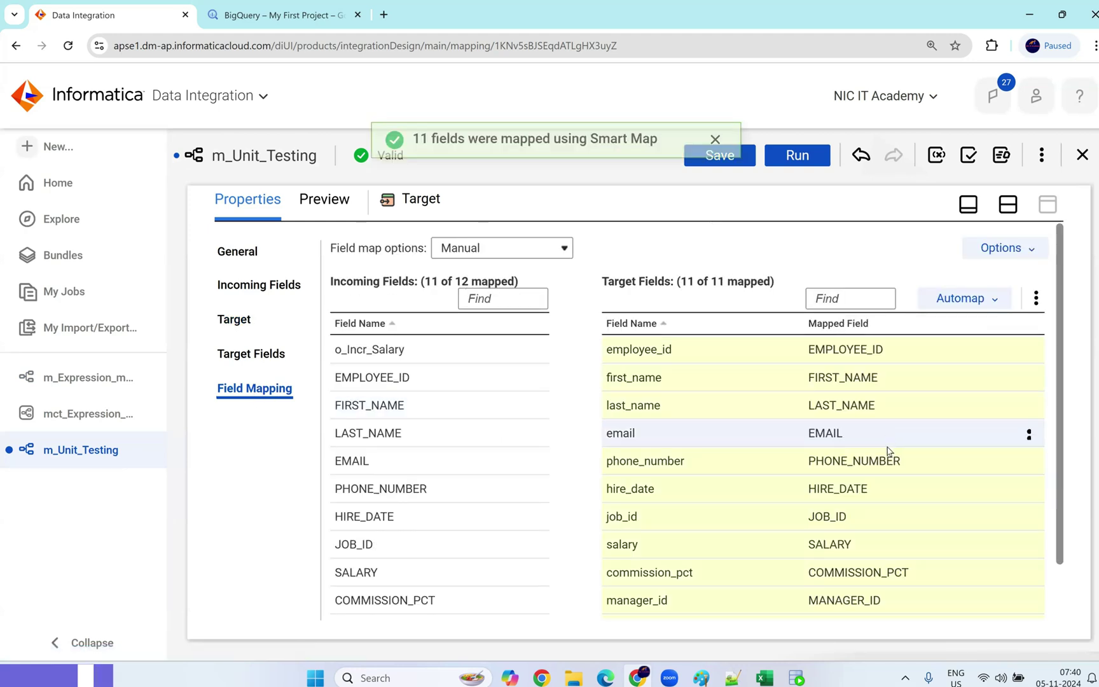
# - Unmap the t_bg_employees salary field and map o_Incr_Salary to it instead
pyautogui.click(1028, 544)
pyautogui.click(927, 574)
pyautogui.moveTo(392, 351); pyautogui.dragTo(778, 544)
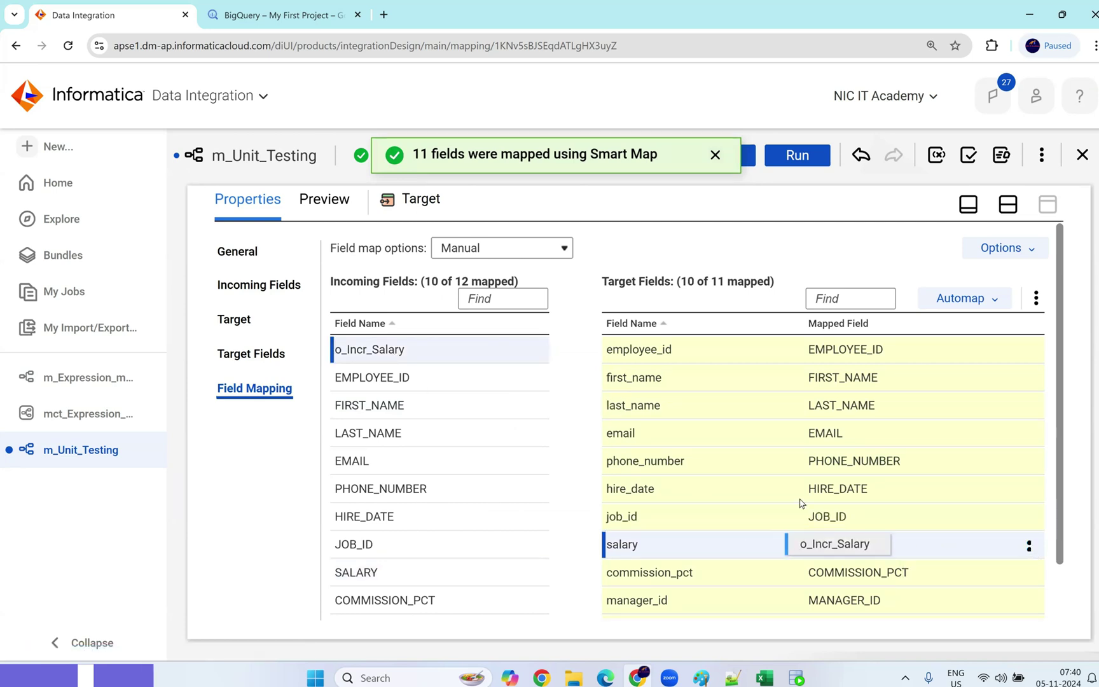
# - Save the m_Unit_Testing mapping and run it in the NIC runtime environment
pyautogui.click(731, 160)
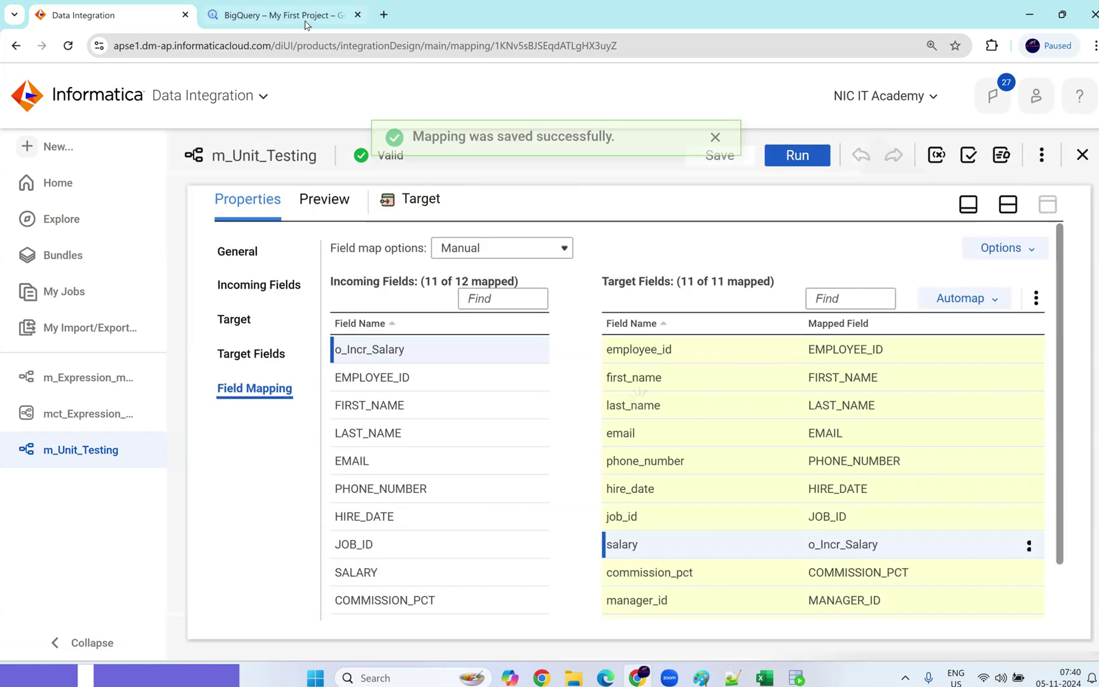
pyautogui.click(797, 155)
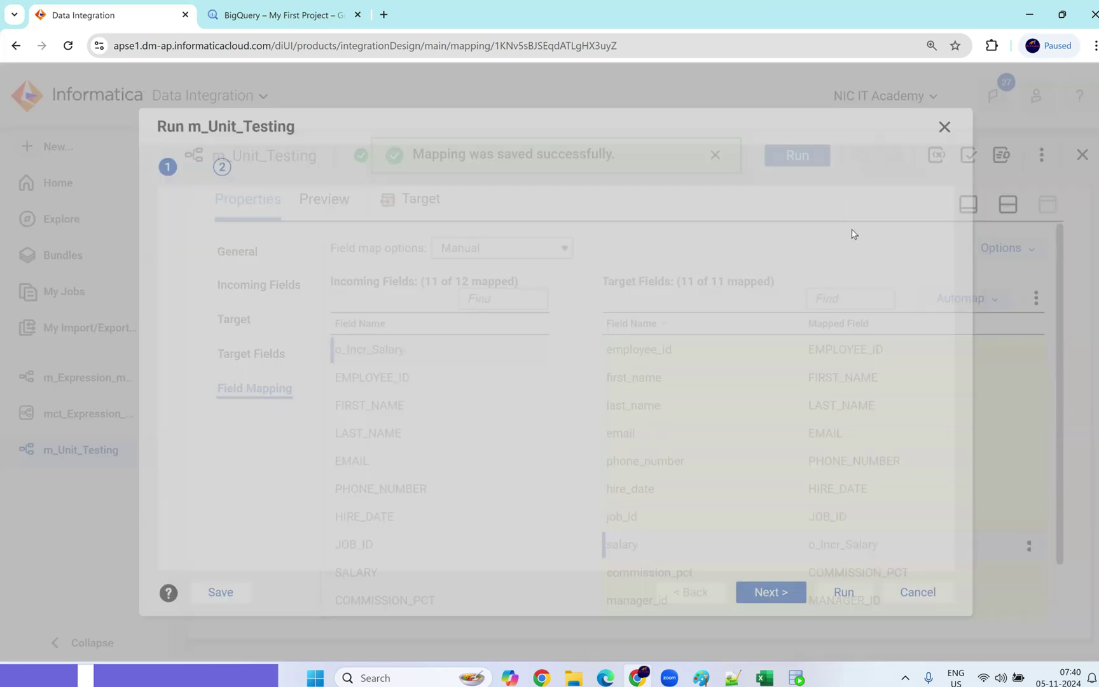
pyautogui.click(838, 593)
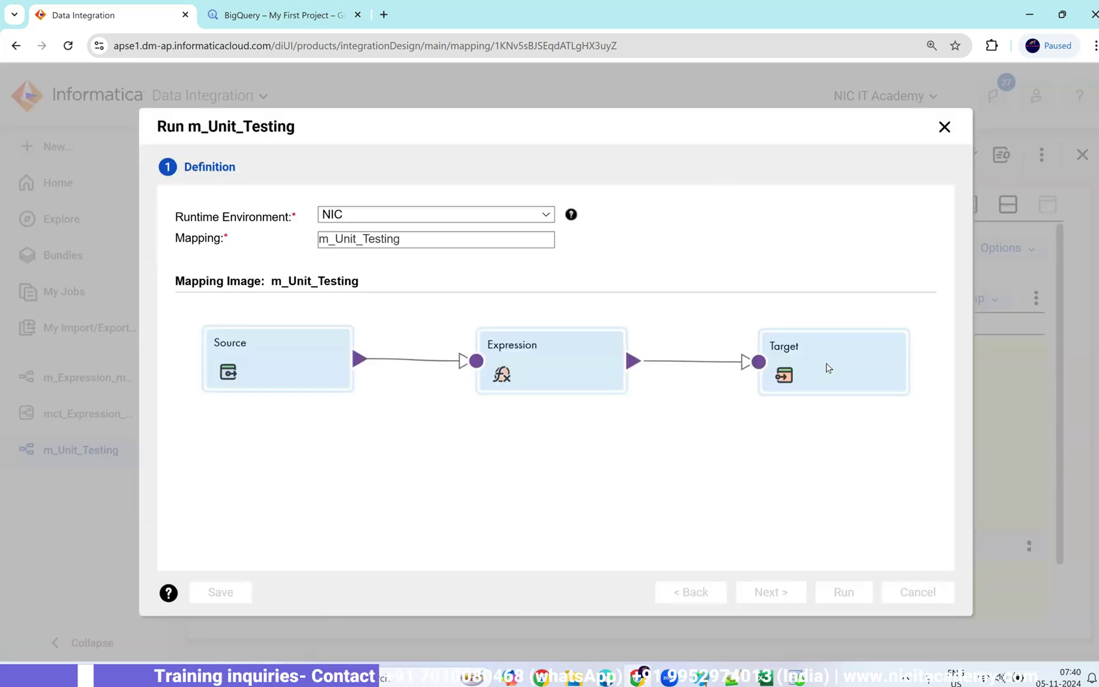
# - Switch to BigQuery and begin a new dataset with the ID QA_STG in project evident-cosine-439501-b2
pyautogui.click(287, 16)
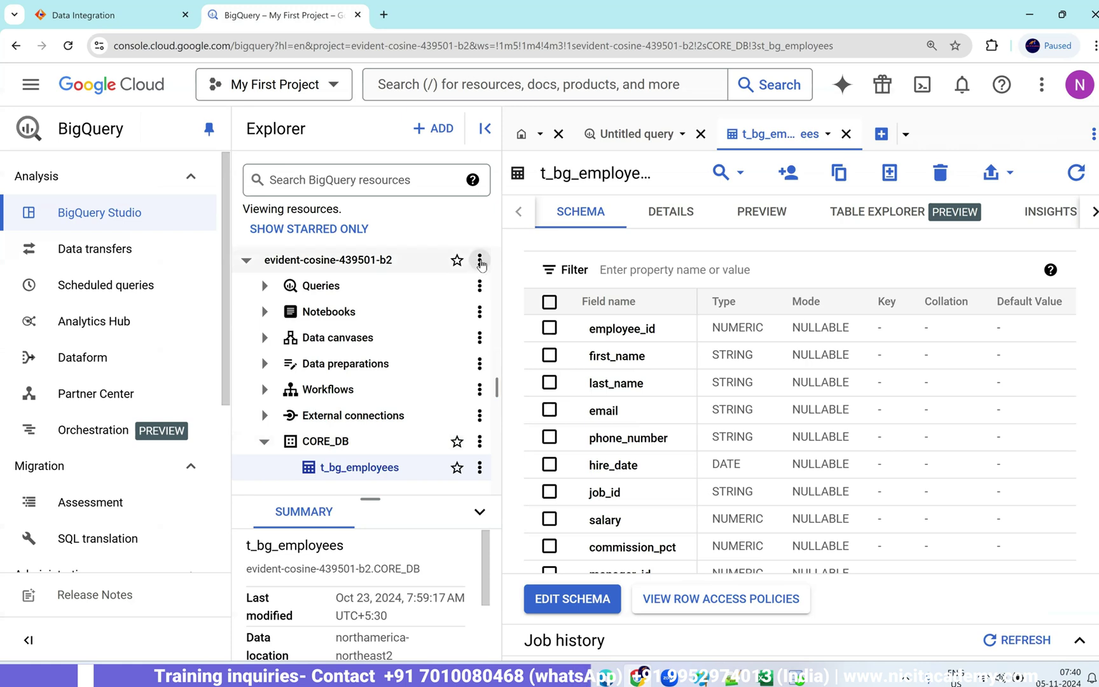
pyautogui.click(480, 262)
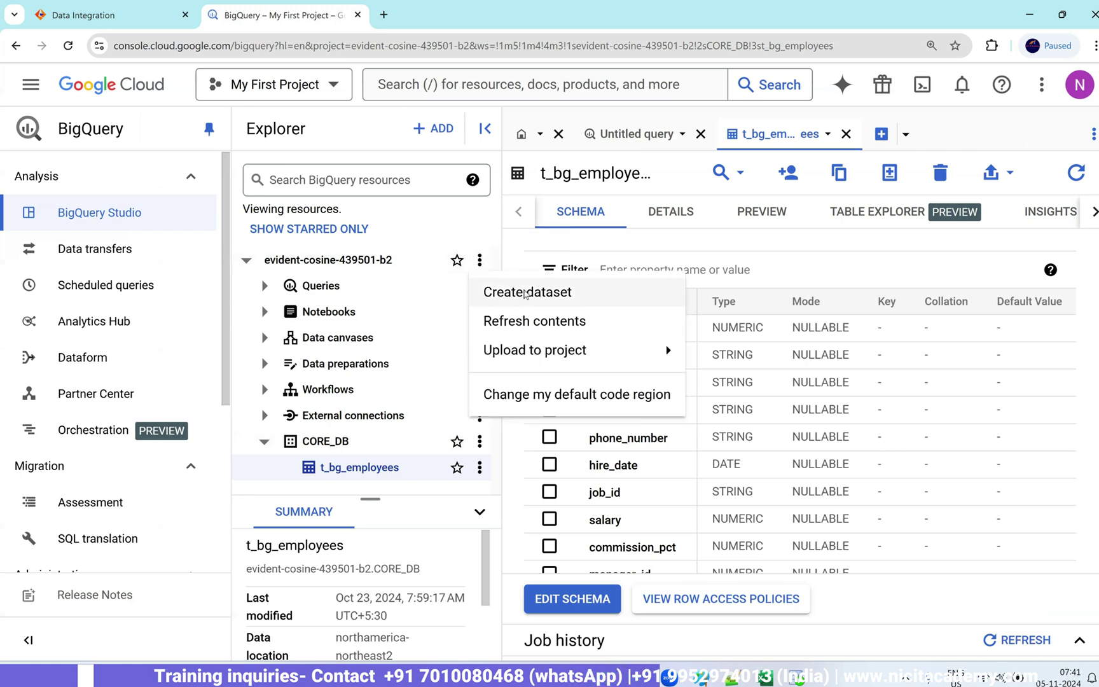
pyautogui.click(525, 293)
pyautogui.click(667, 205)
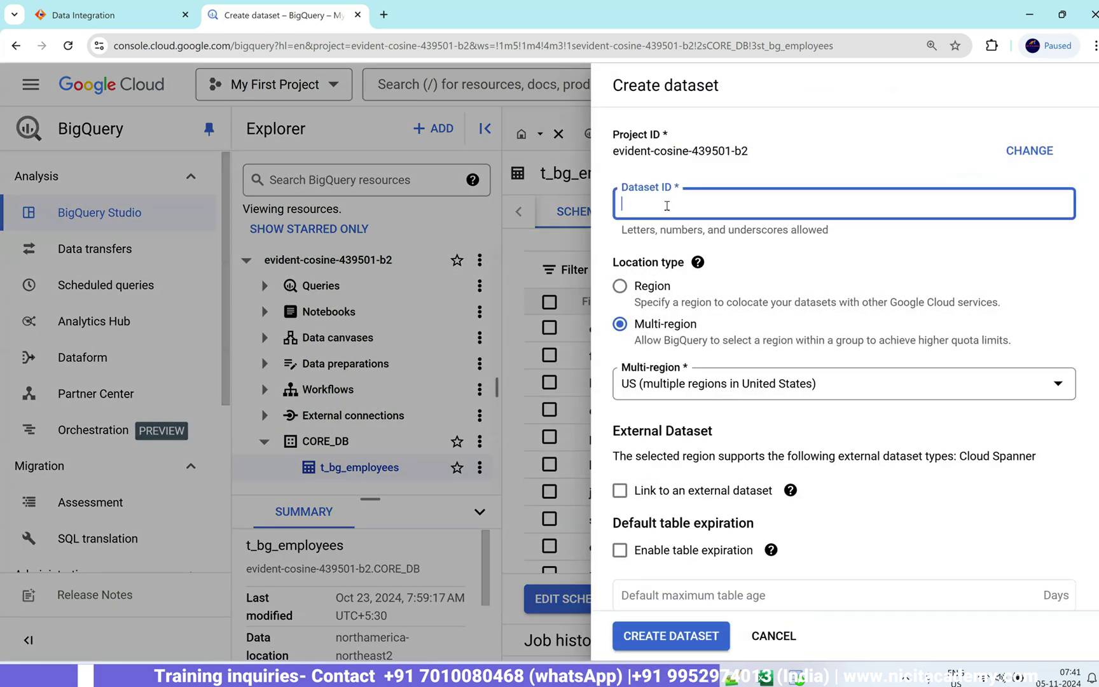
pyautogui.write('QA_STG')
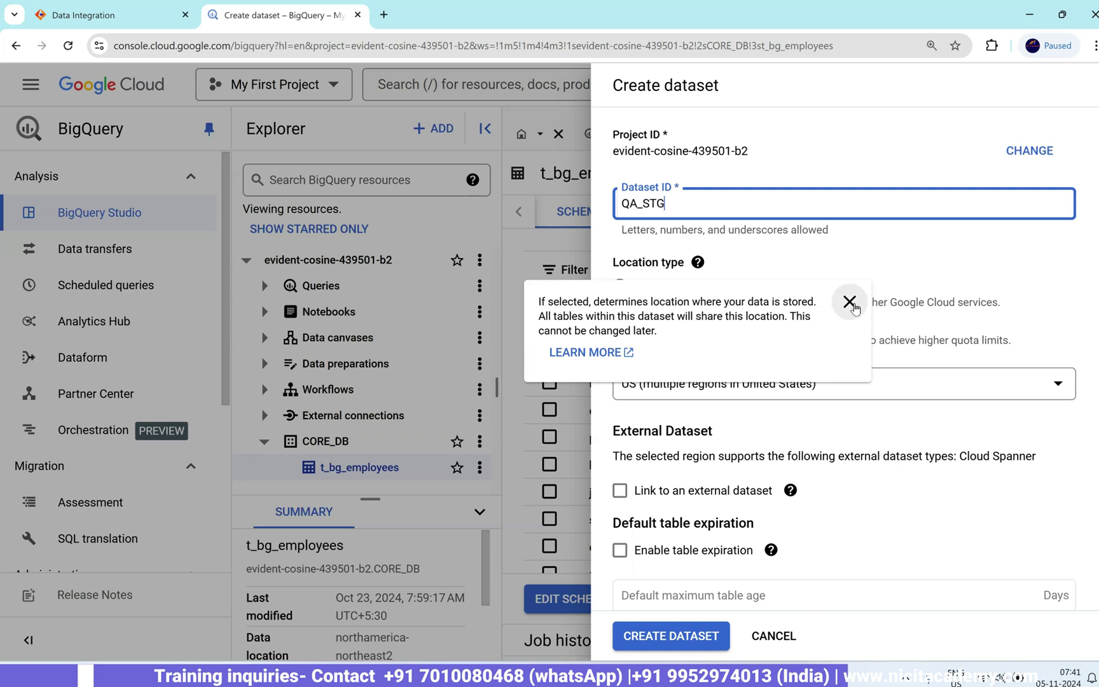
# - Set the dataset's location type to Region with northamerica-northeast2 (Toronto) and create the dataset
pyautogui.click(848, 299)
pyautogui.click(620, 286)
pyautogui.scroll(-2, 661, 267)
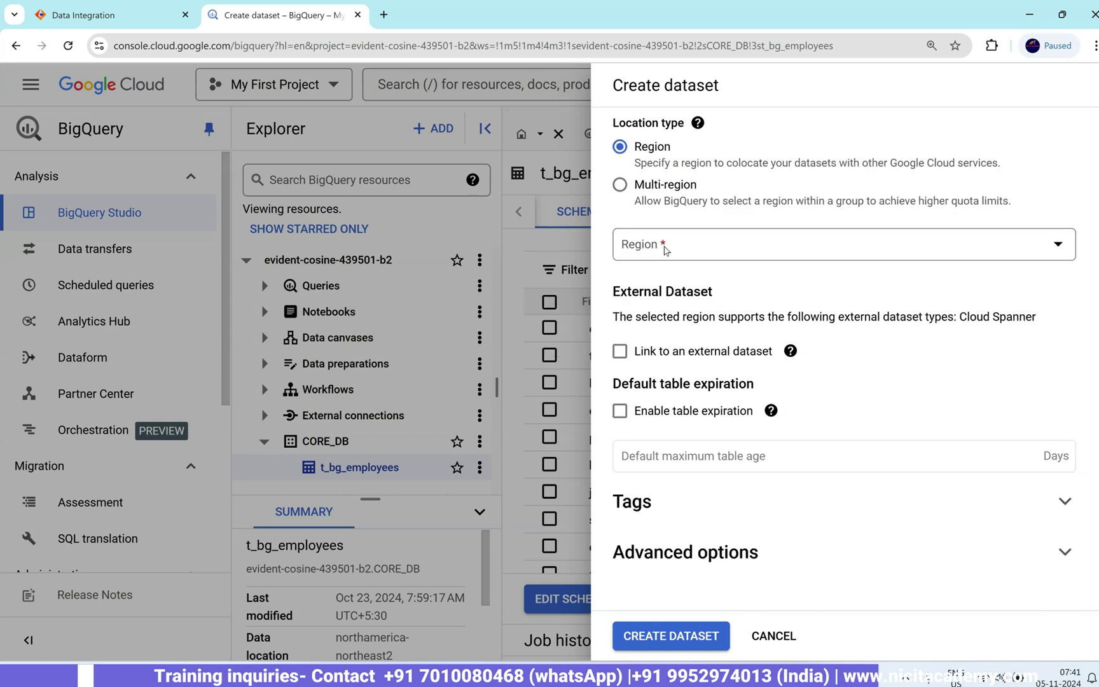
pyautogui.click(676, 254)
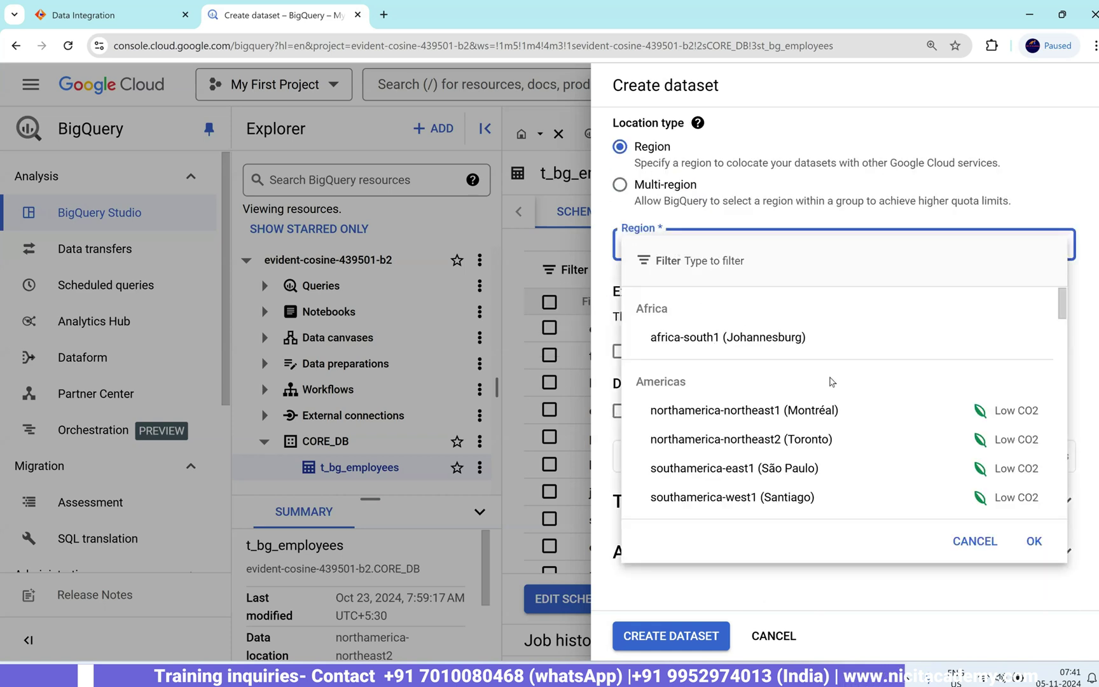
pyautogui.click(820, 440)
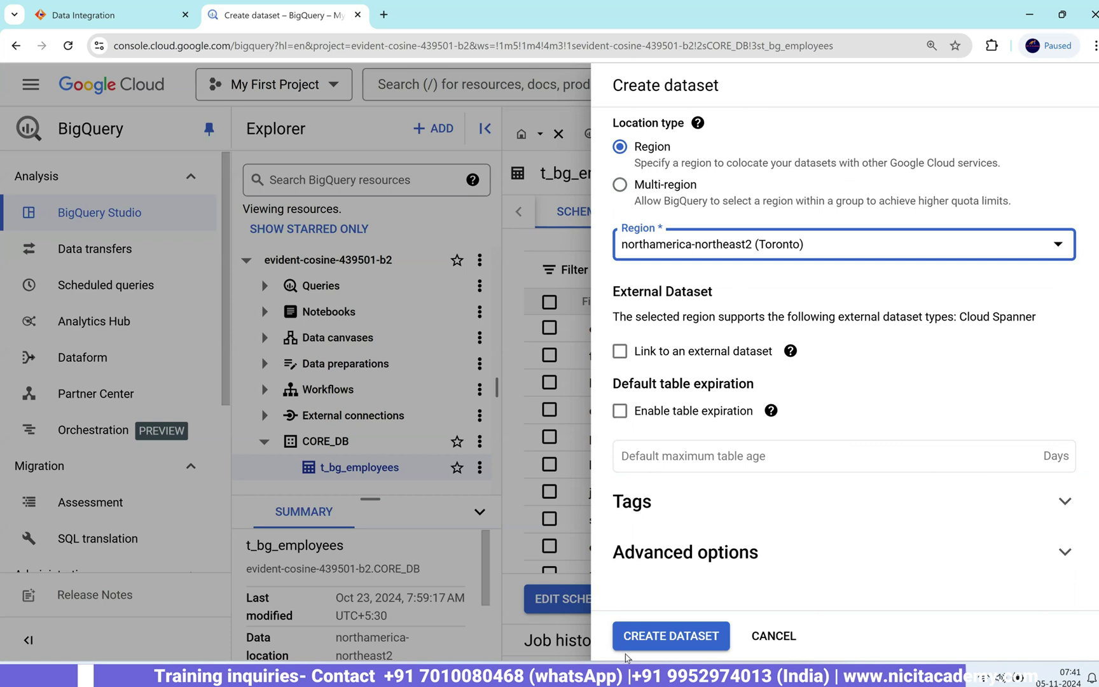
pyautogui.click(678, 635)
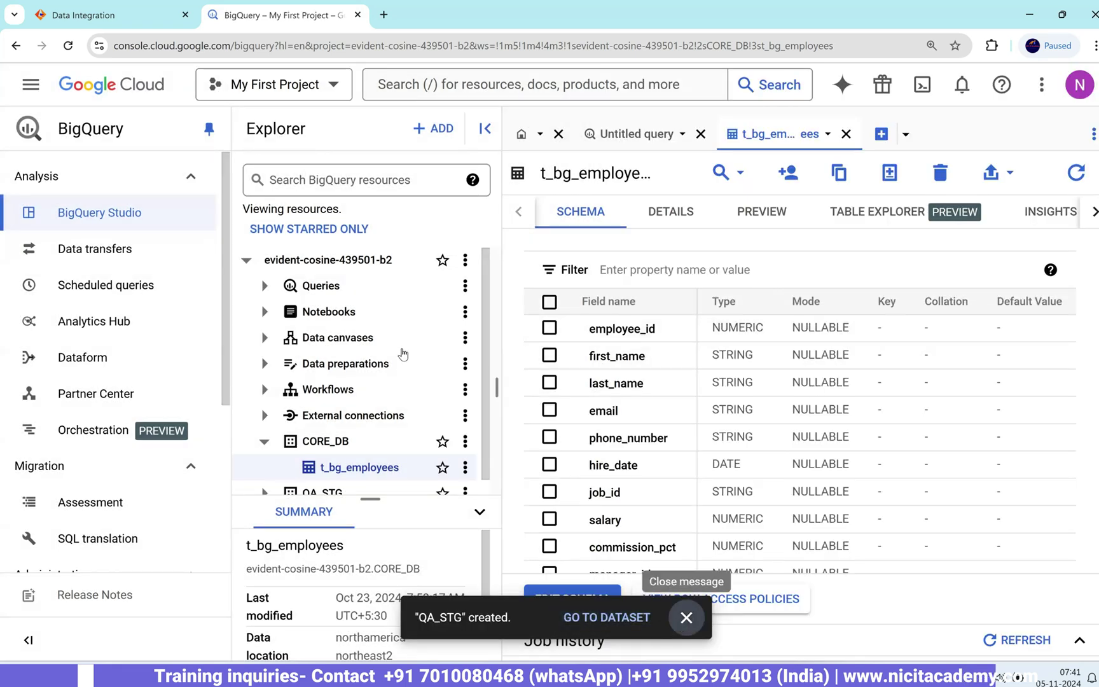
pyautogui.scroll(-1, 360, 425)
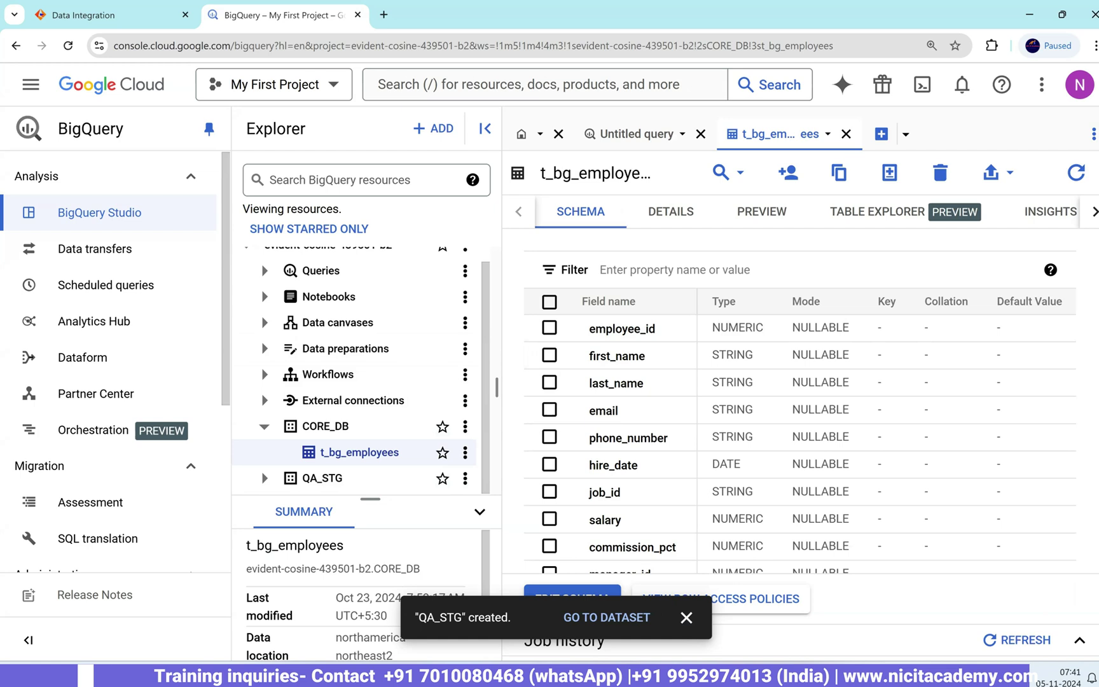
# - Switch to File Explorer and open the GCP-BQ folder inside Cloud Data Intagration - CDI
pyautogui.click(574, 664)
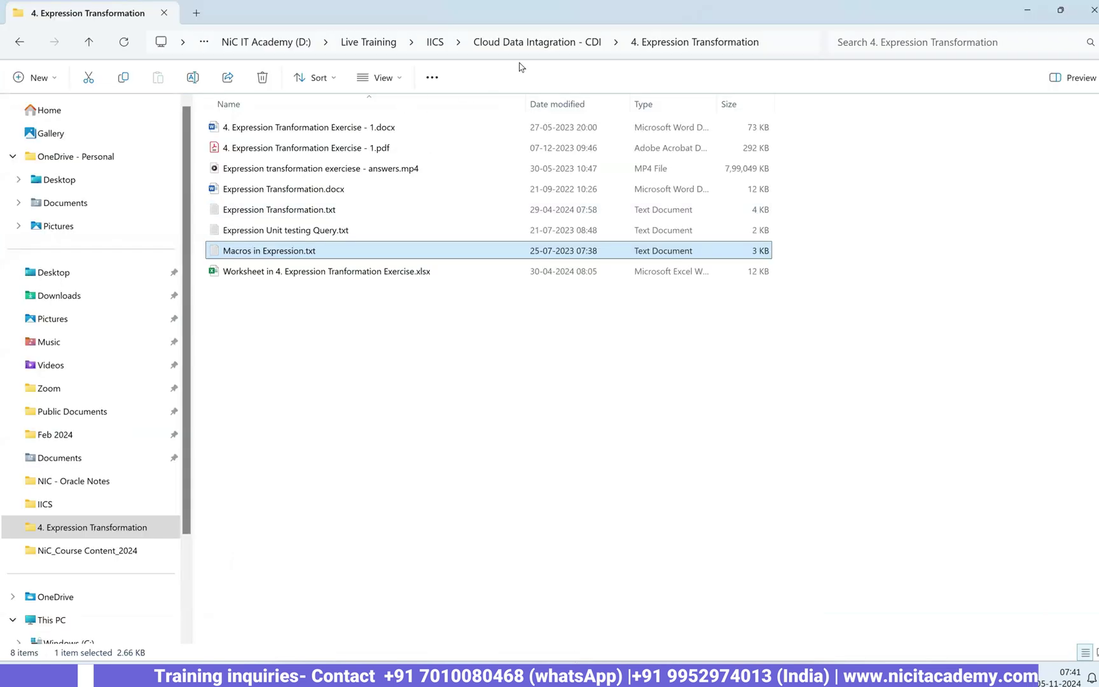
pyautogui.click(531, 45)
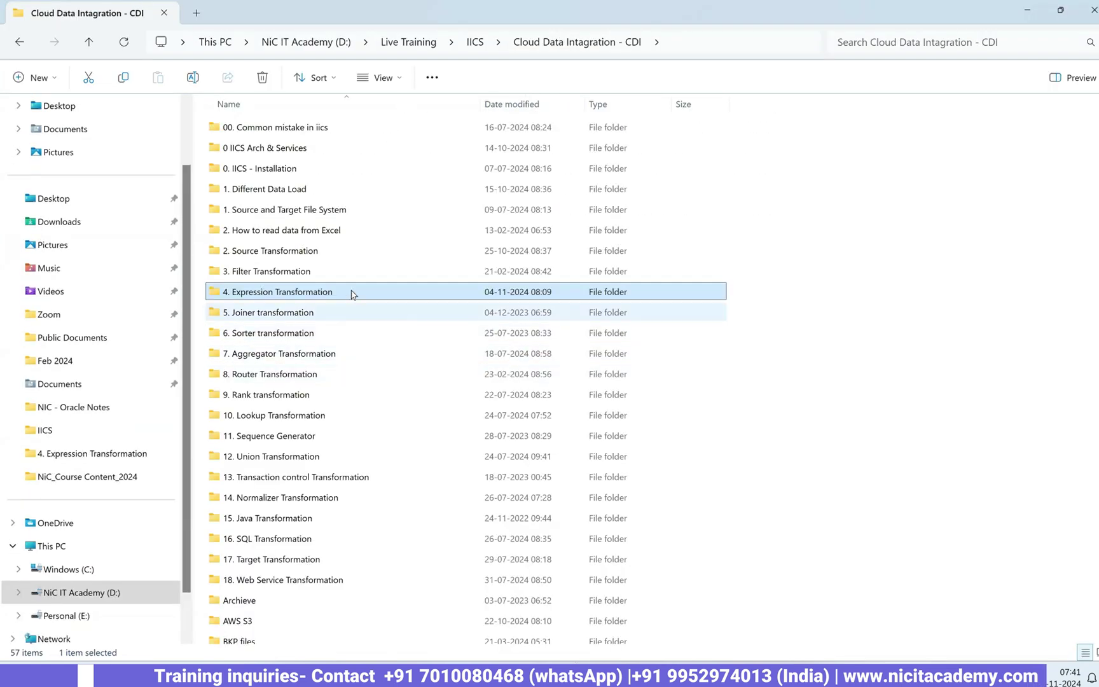
pyautogui.scroll(-4, 351, 318)
pyautogui.scroll(-1, 351, 369)
pyautogui.click(287, 453)
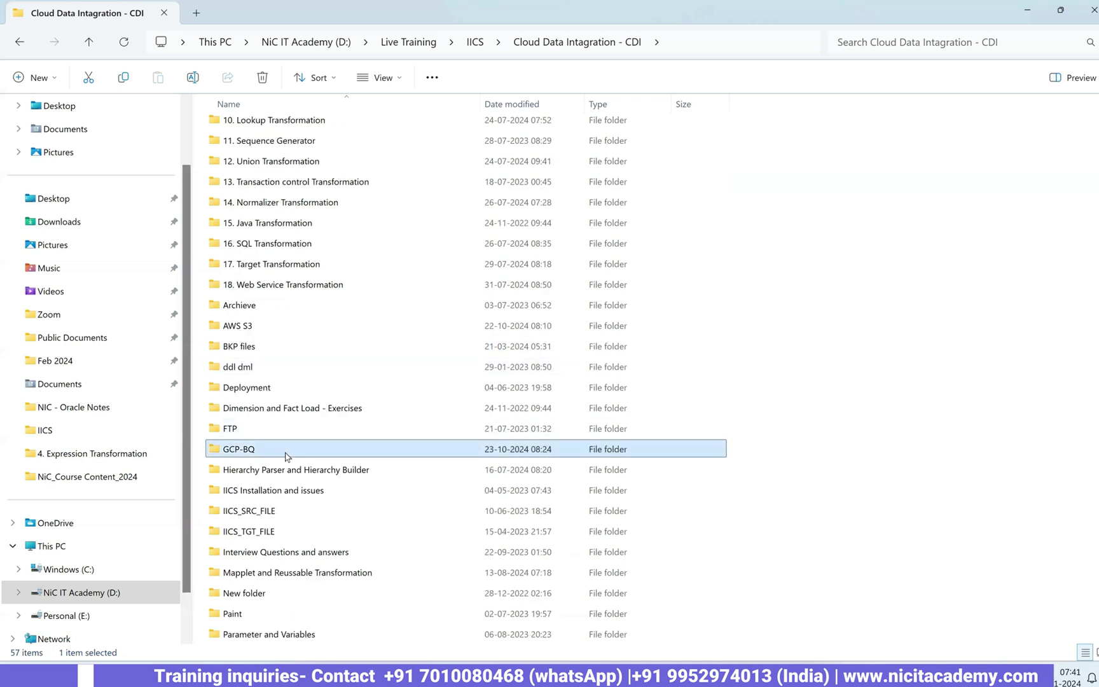
pyautogui.doubleClick(351, 454)
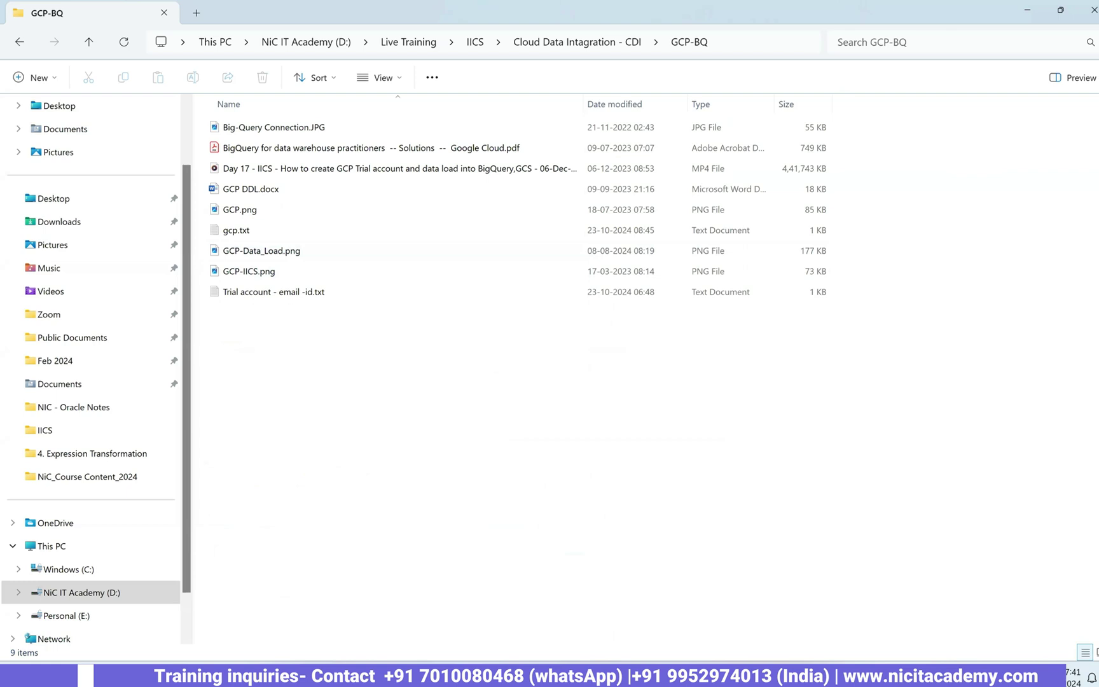
# - Switch to Notepad++ and copy the t_stg_employees CREATE TABLE statement from Expression Unit testing Query.txt
pyautogui.click(788, 675)
pyautogui.scroll(1, 515, 133)
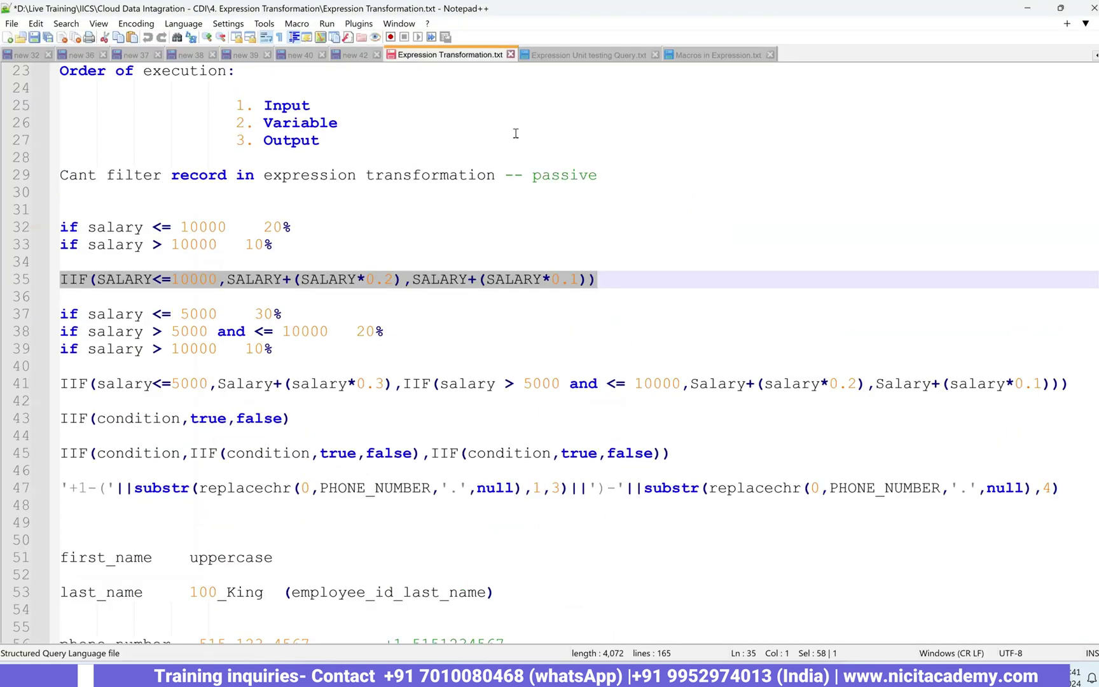
pyautogui.click(565, 56)
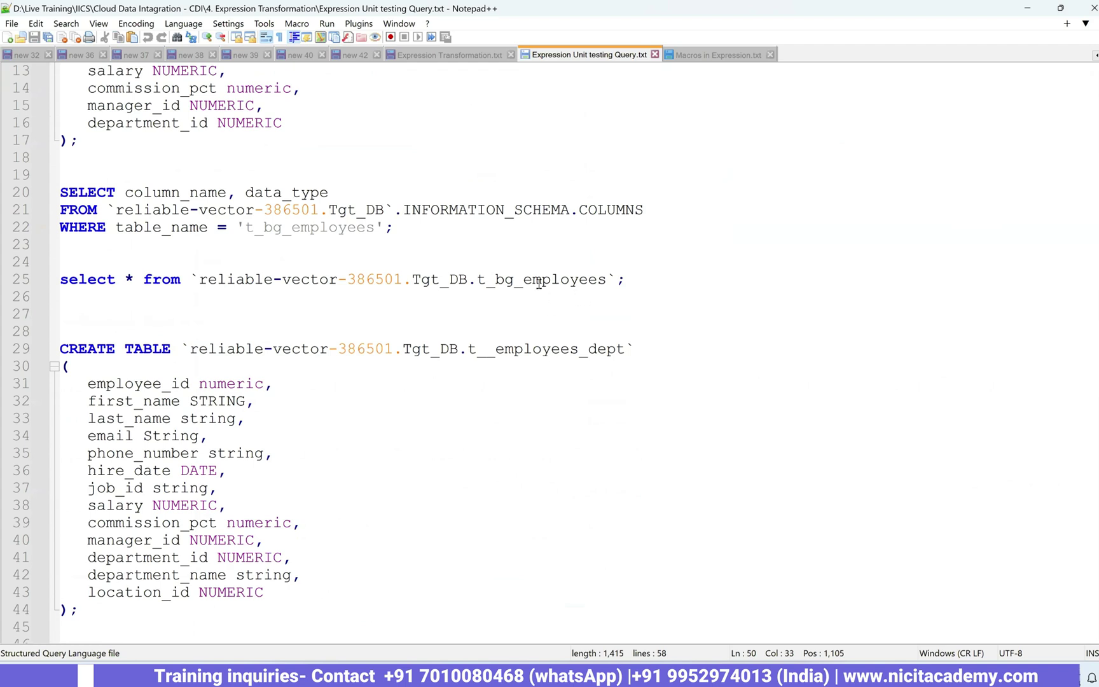
pyautogui.scroll(4, 520, 297)
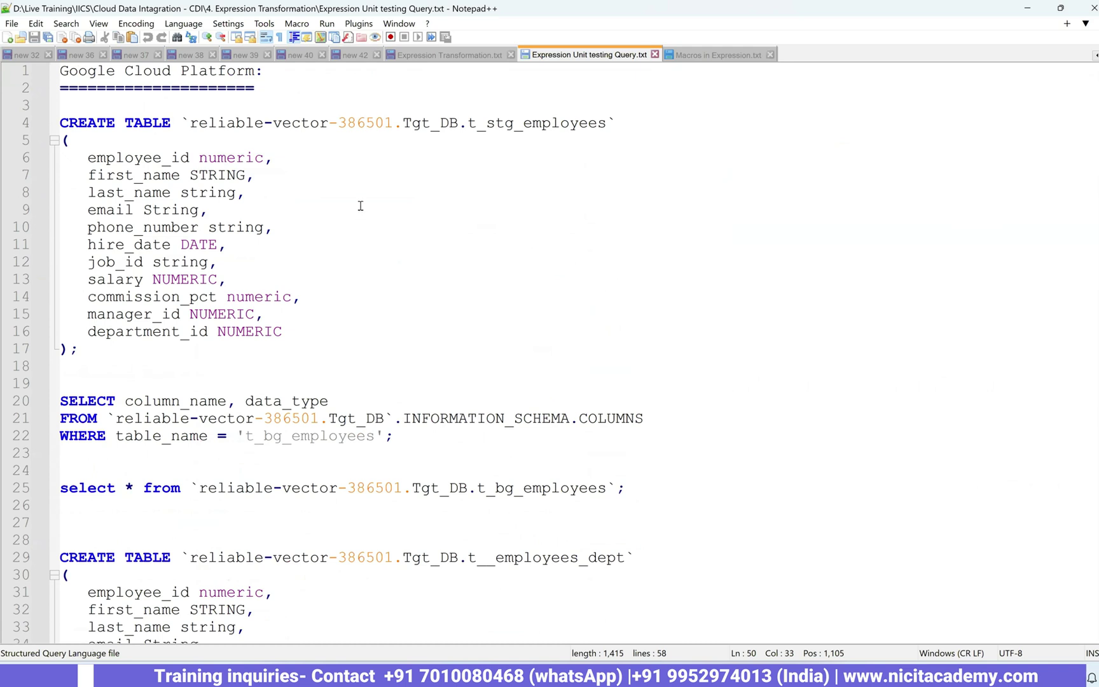
pyautogui.moveTo(93, 351); pyautogui.dragTo(23, 130)
pyautogui.hotkey('ctrl', 'c')
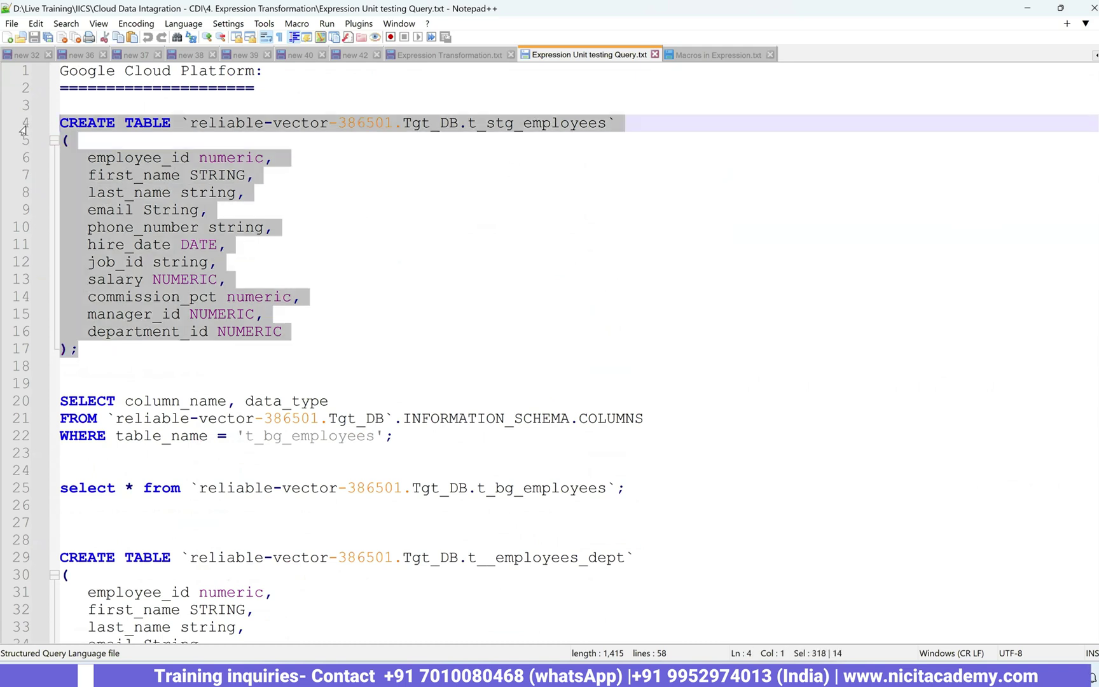
pyautogui.click(502, 250)
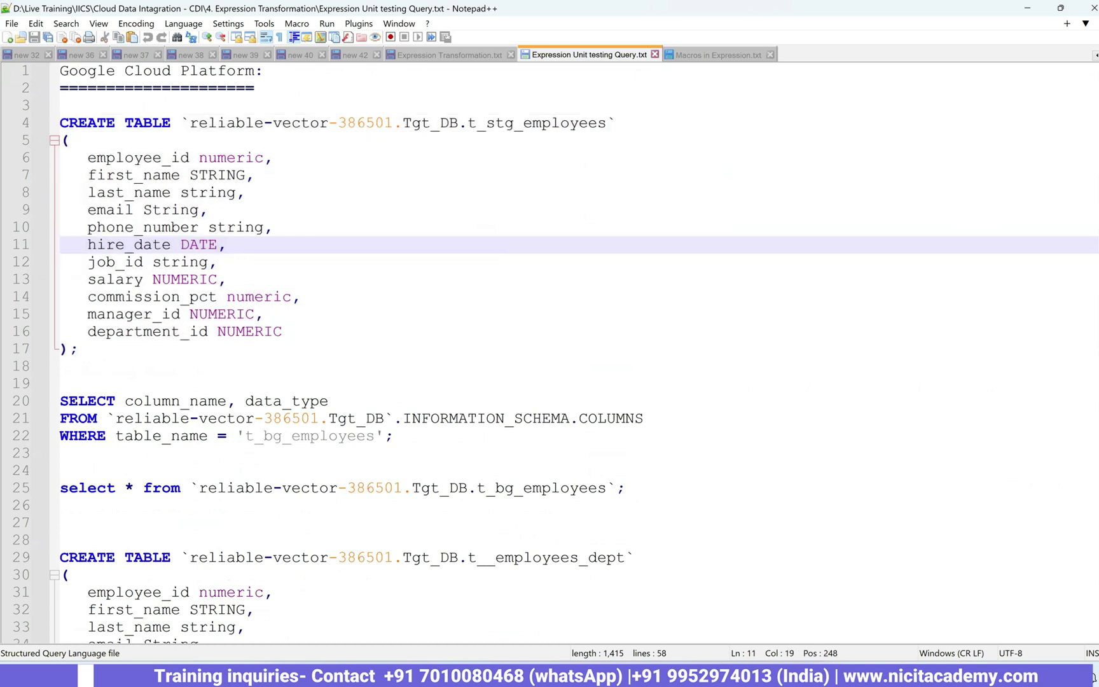
# - Return to BigQuery, close the t_bg_employees table view and paste the copied CREATE TABLE statement into the untitled query
pyautogui.hotkey('alt', 'Tab')
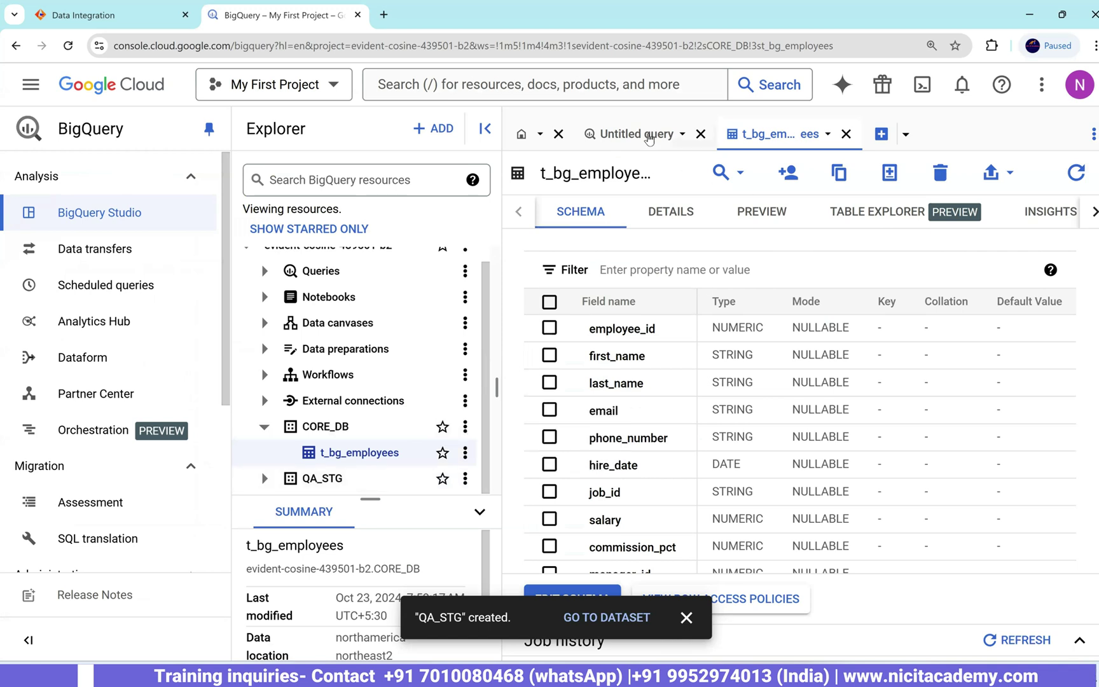
pyautogui.click(649, 138)
pyautogui.click(845, 134)
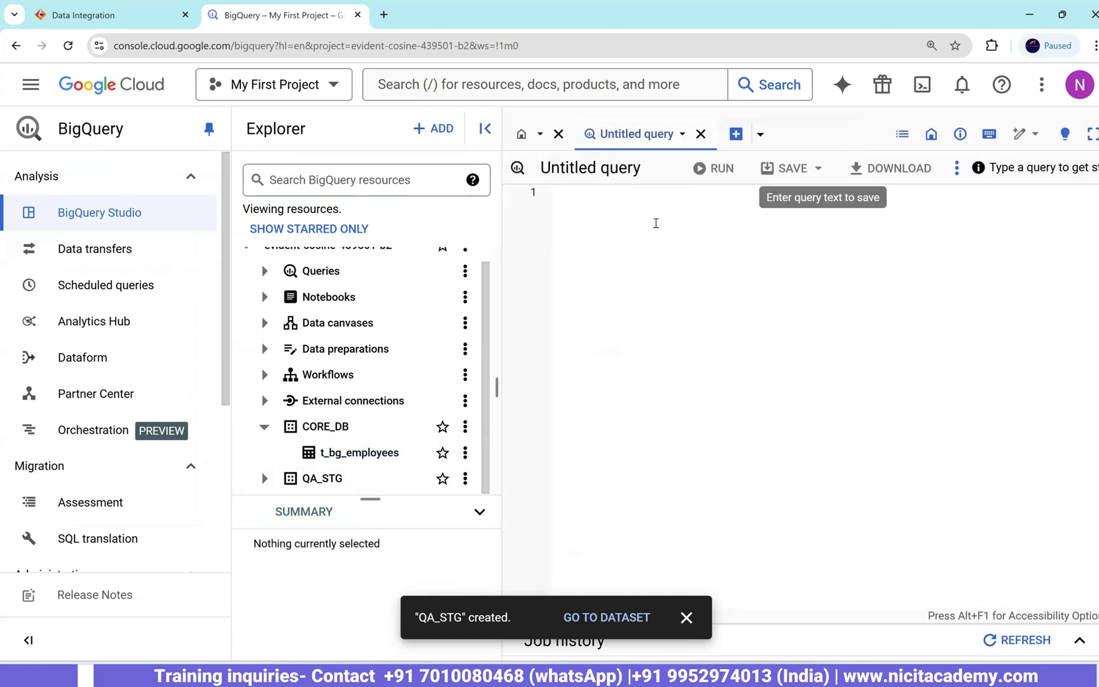
pyautogui.click(653, 221)
pyautogui.press('Return')
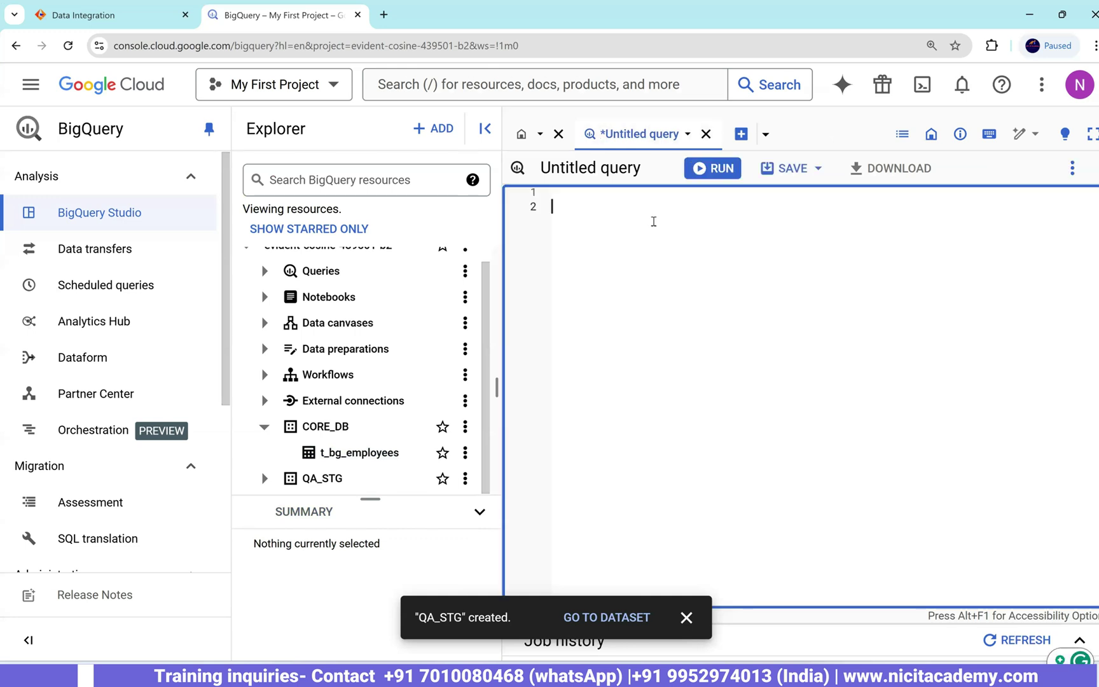
pyautogui.hotkey('ctrl', 'v')
# - Remove the reliable-vector-386501.Tgt_DB prefix from the table name in the CREATE TABLE statement
pyautogui.scroll(1, 400, 314)
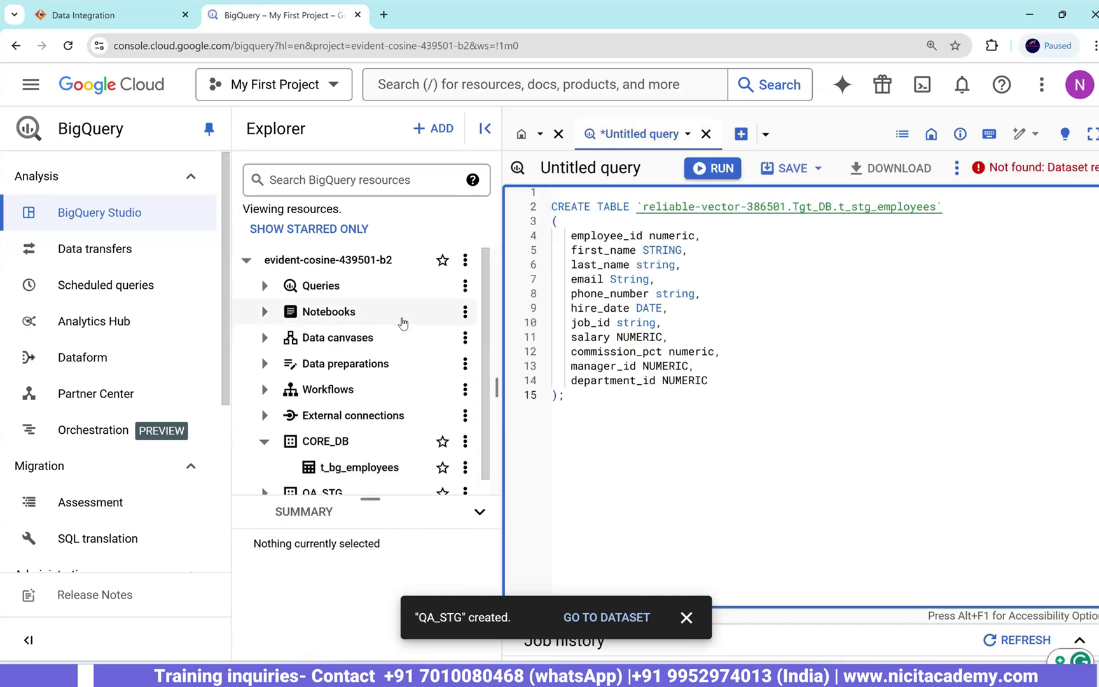
pyautogui.moveTo(785, 206); pyautogui.dragTo(641, 206)
pyautogui.write('ev')
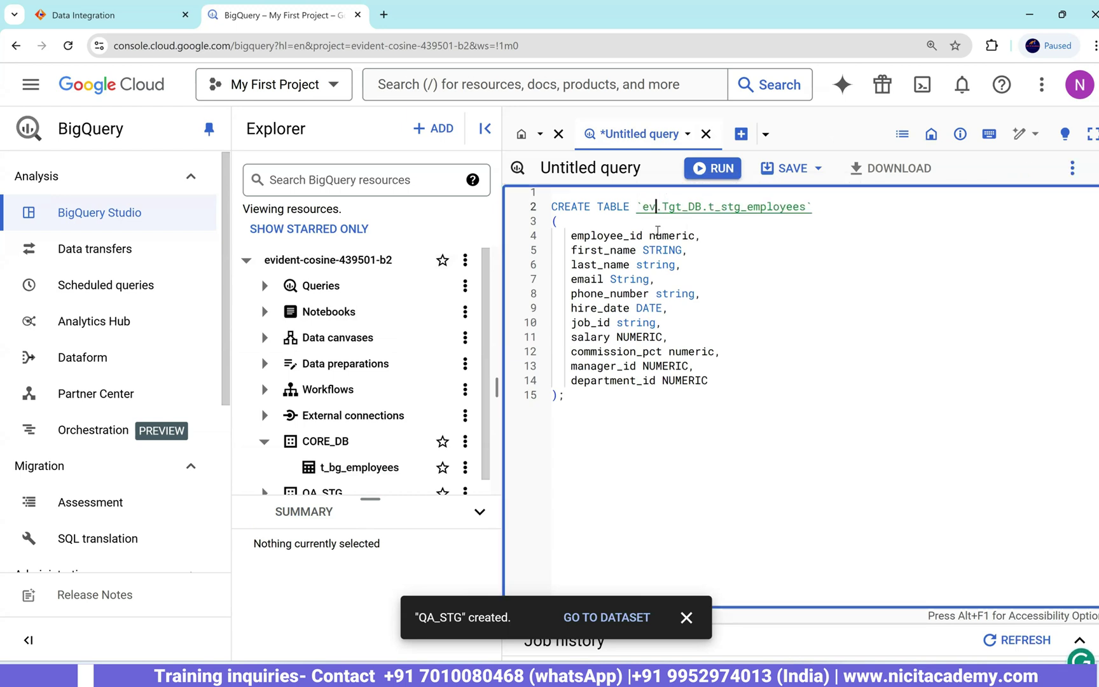
pyautogui.moveTo(818, 207); pyautogui.dragTo(662, 207)
pyautogui.hotkey('ctrl', 'Right')
pyautogui.press('Right')
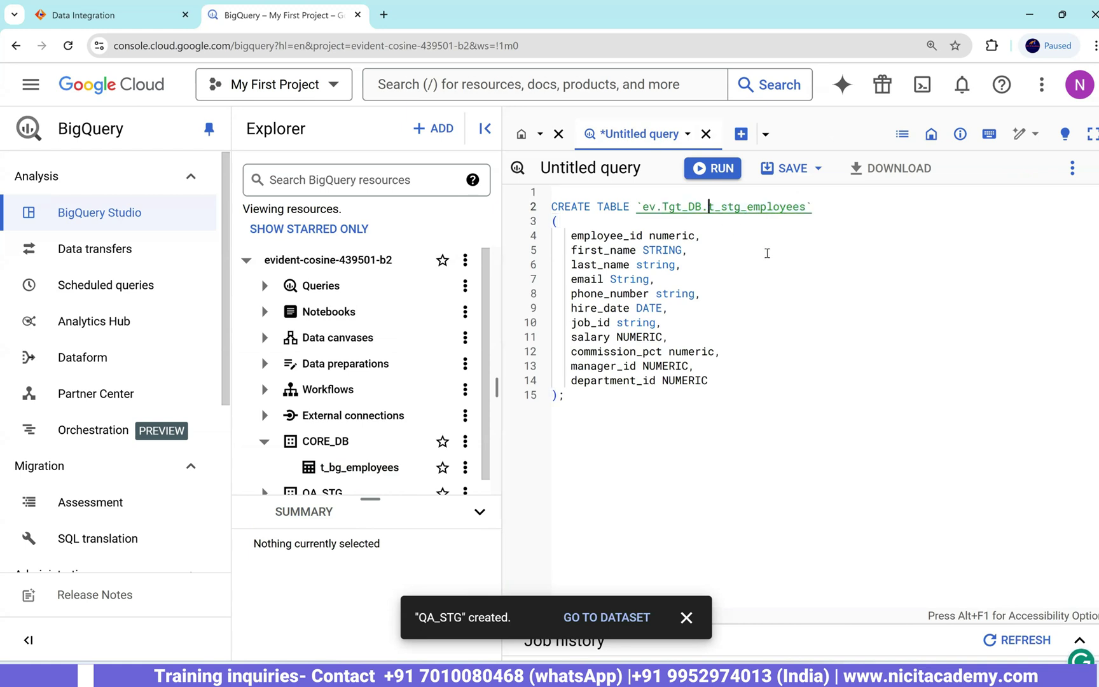
pyautogui.press('Return')
pyautogui.click(731, 210)
pyautogui.press('BackSpace')
pyautogui.press('BackSpace')
pyautogui.press('BackSpace')
pyautogui.press('BackSpace')
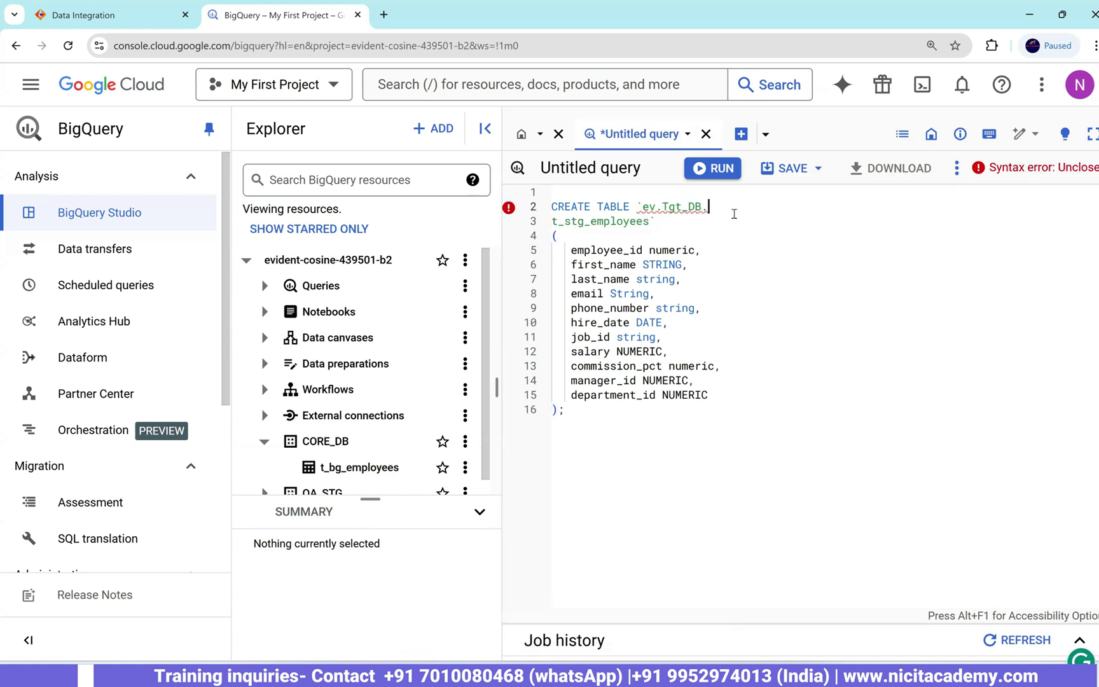
pyautogui.press('BackSpace')
pyautogui.press('BackSpace')
pyautogui.press('BackSpace')
pyautogui.press('BackSpace')
pyautogui.press('BackSpace')
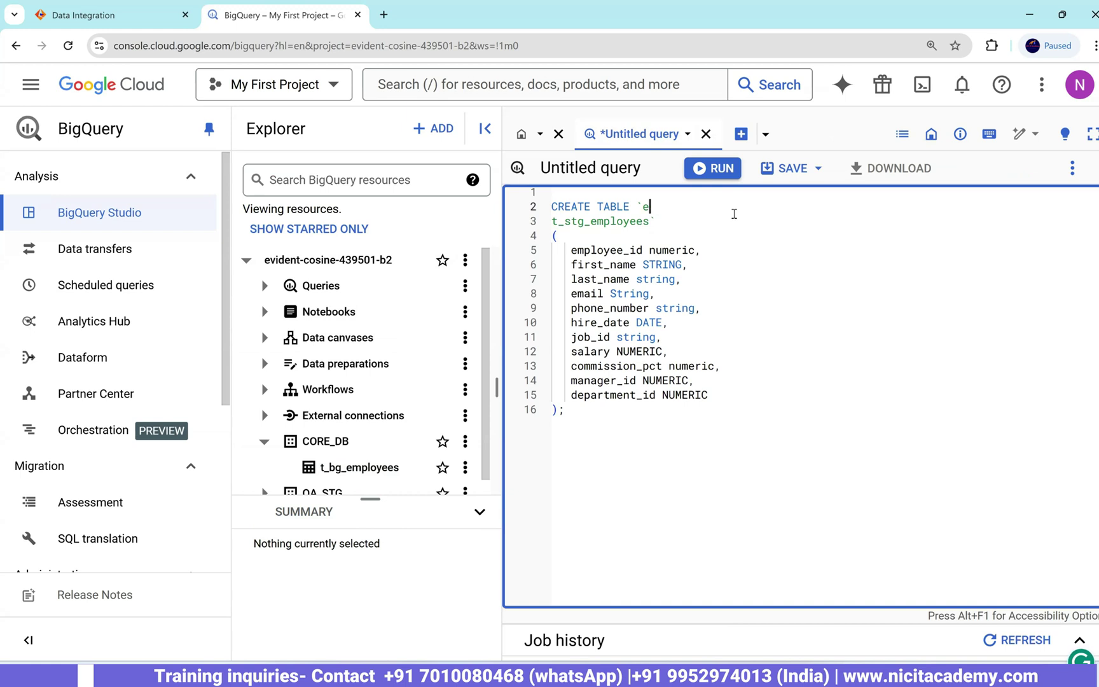
# - Qualify the table name as `evident-cosine-439501-b2.QA_STG.t_stg_employees` and run the CREATE TABLE statement
pyautogui.write('v')
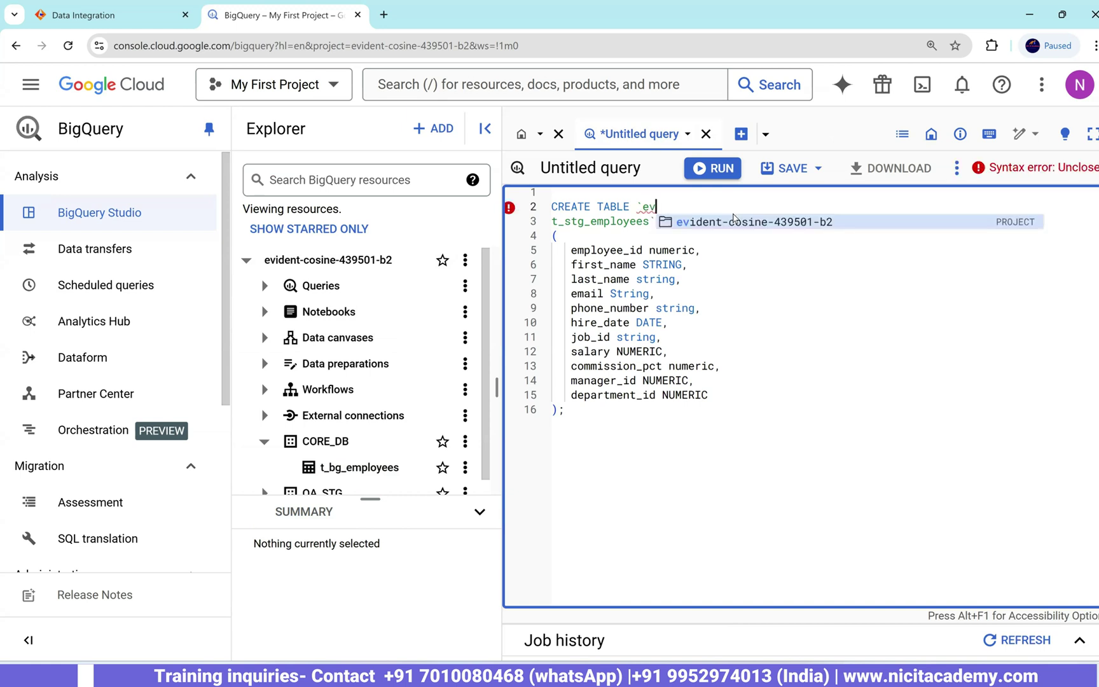
pyautogui.press('Tab')
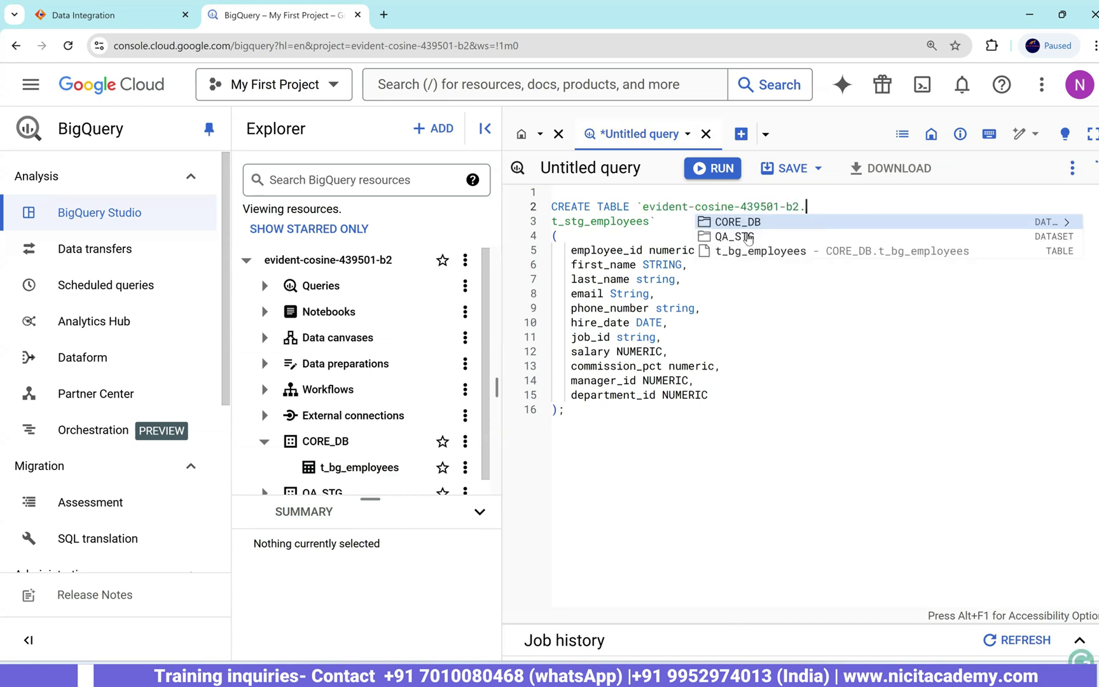
pyautogui.click(745, 236)
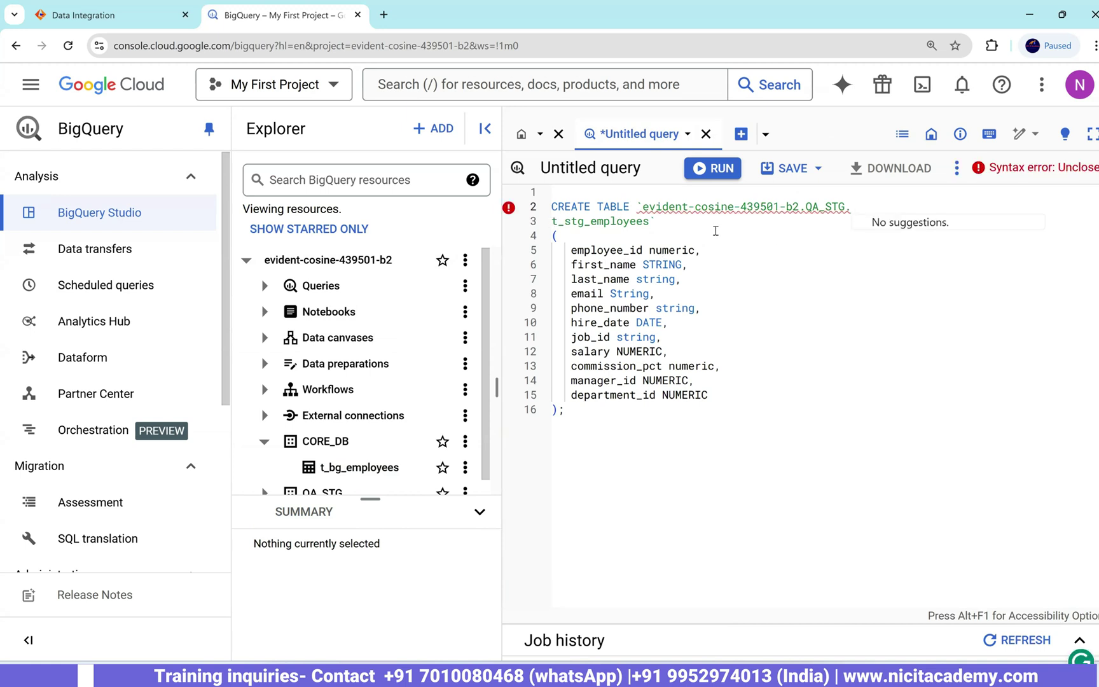
pyautogui.press('Delete')
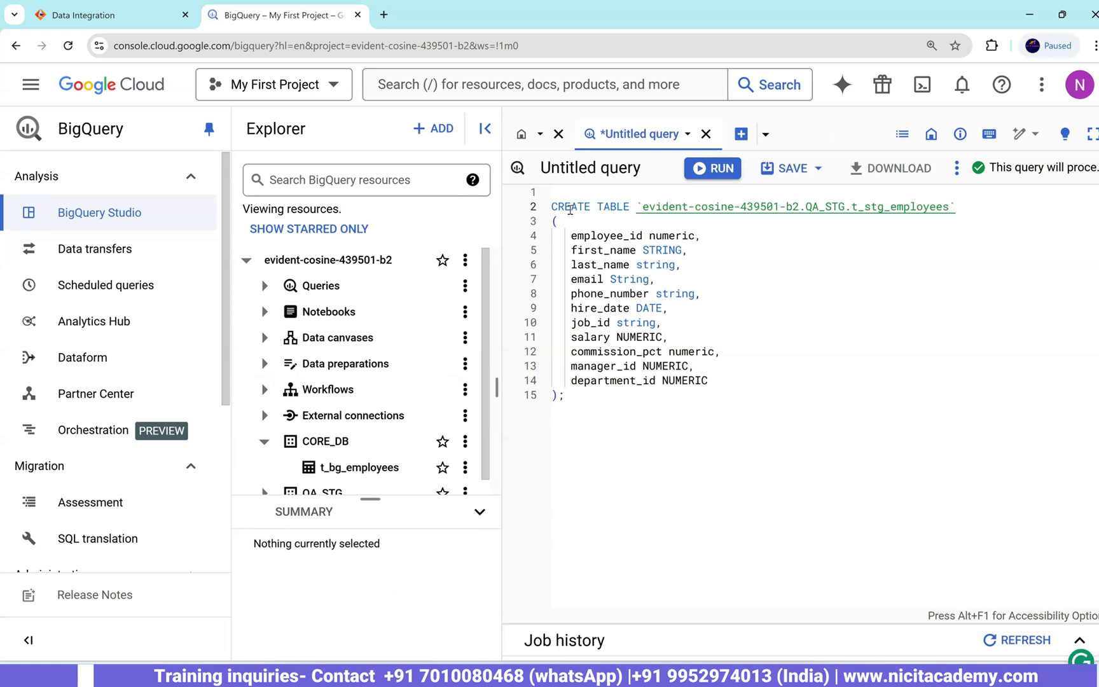
pyautogui.moveTo(565, 395); pyautogui.dragTo(550, 207)
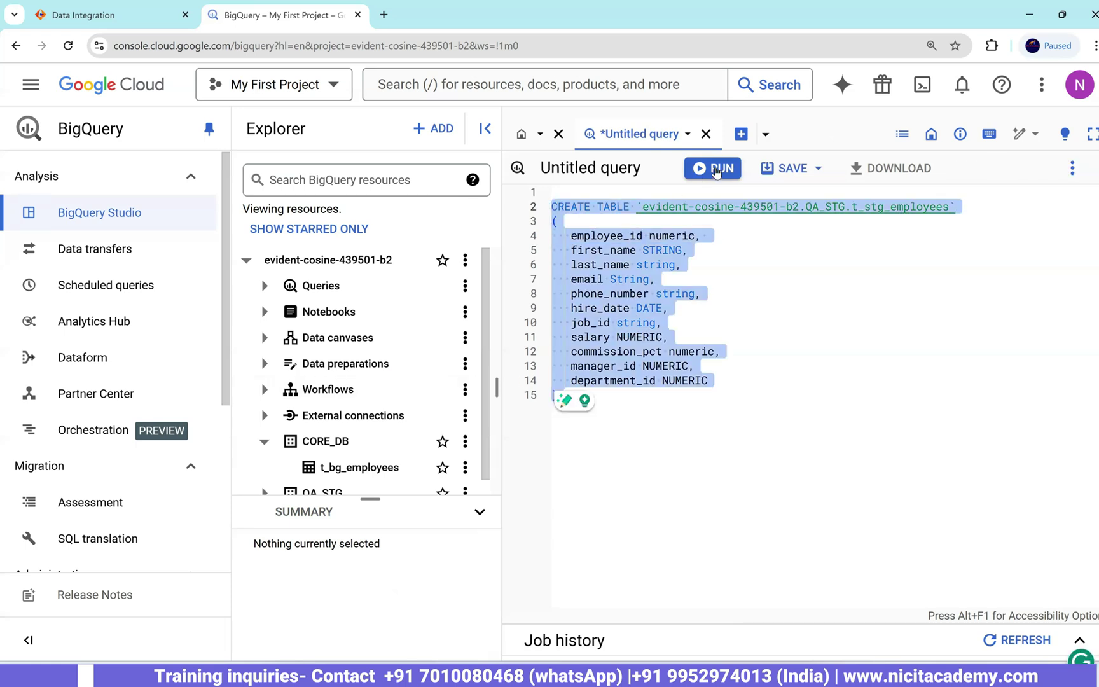
pyautogui.click(712, 168)
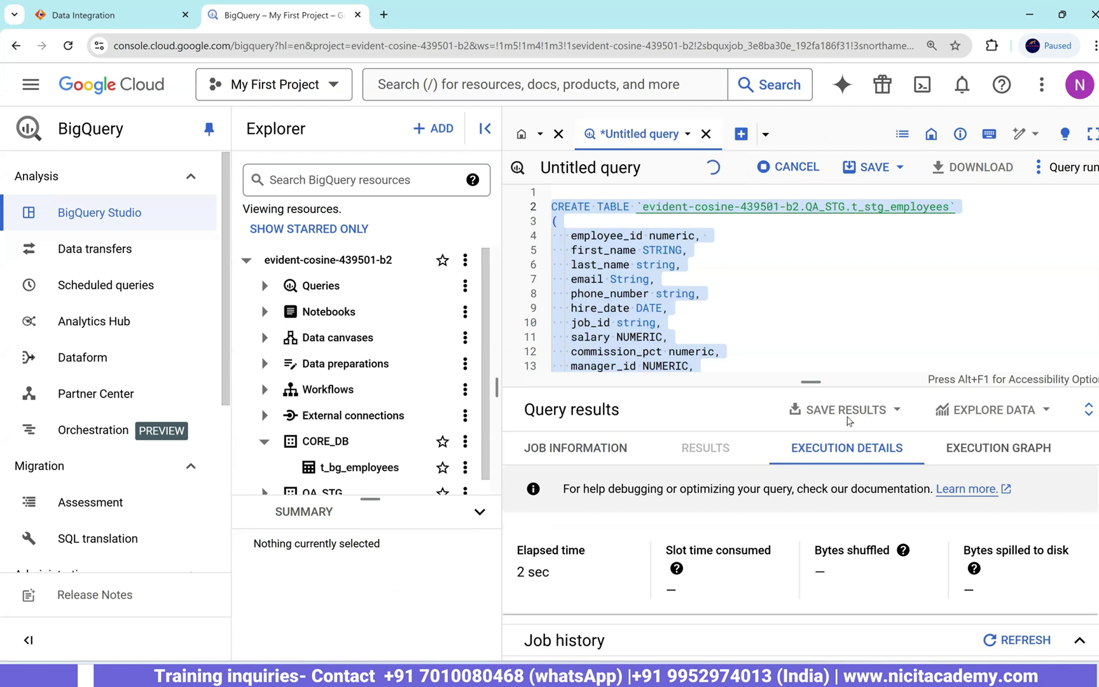
# - Below the CREATE TABLE statement, add "select * from evident-cosine-439501-b2.QA_STG.t_stg_employees;" and try to run the whole script
pyautogui.scroll(-1, 852, 305)
pyautogui.click(724, 369)
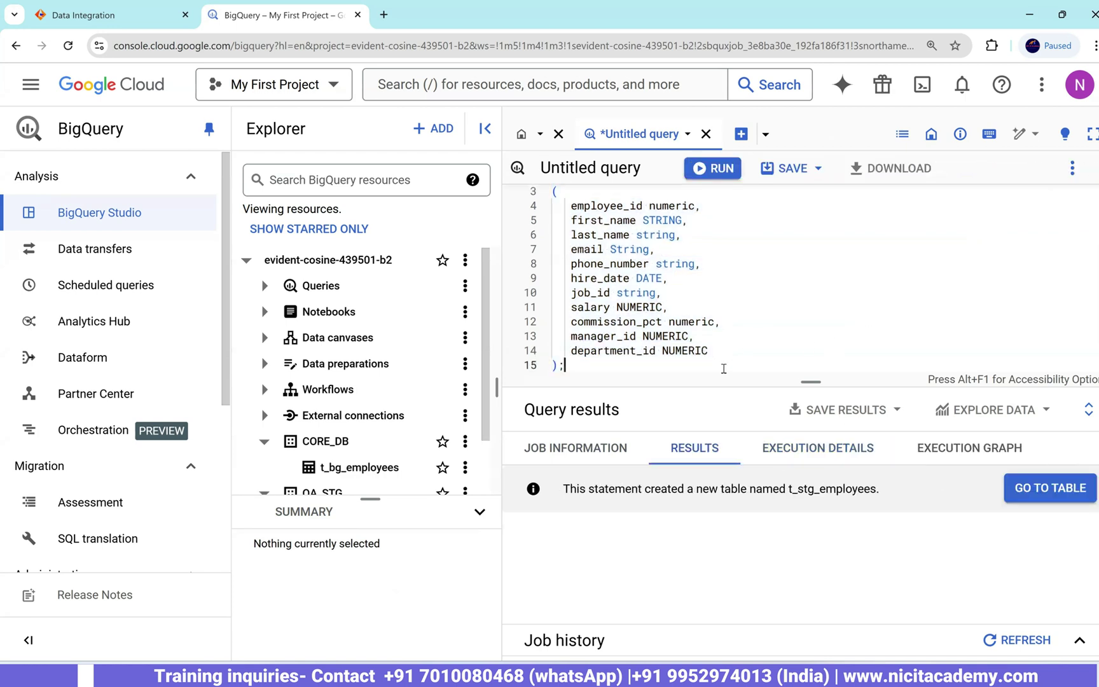
pyautogui.press('Return')
pyautogui.press('Return')
pyautogui.write('se')
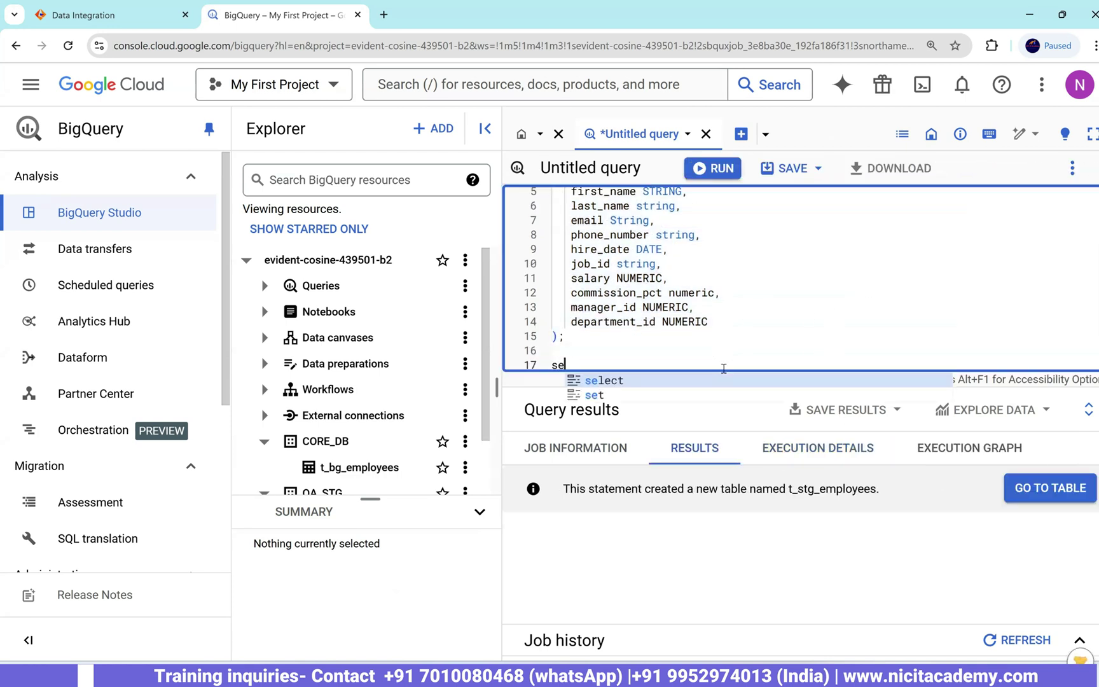
pyautogui.write('lect * from')
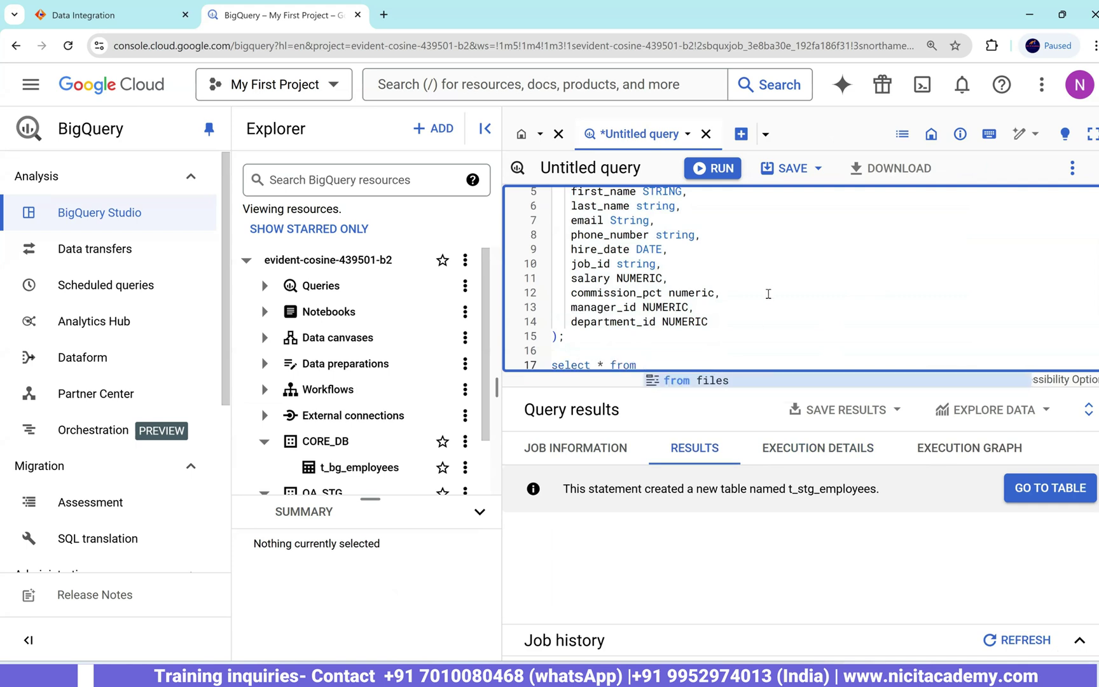
pyautogui.scroll(2, 751, 280)
pyautogui.moveTo(644, 210); pyautogui.dragTo(948, 210)
pyautogui.hotkey('ctrl', 'c')
pyautogui.scroll(-2, 814, 283)
pyautogui.click(695, 363)
pyautogui.hotkey('ctrl', 'v')
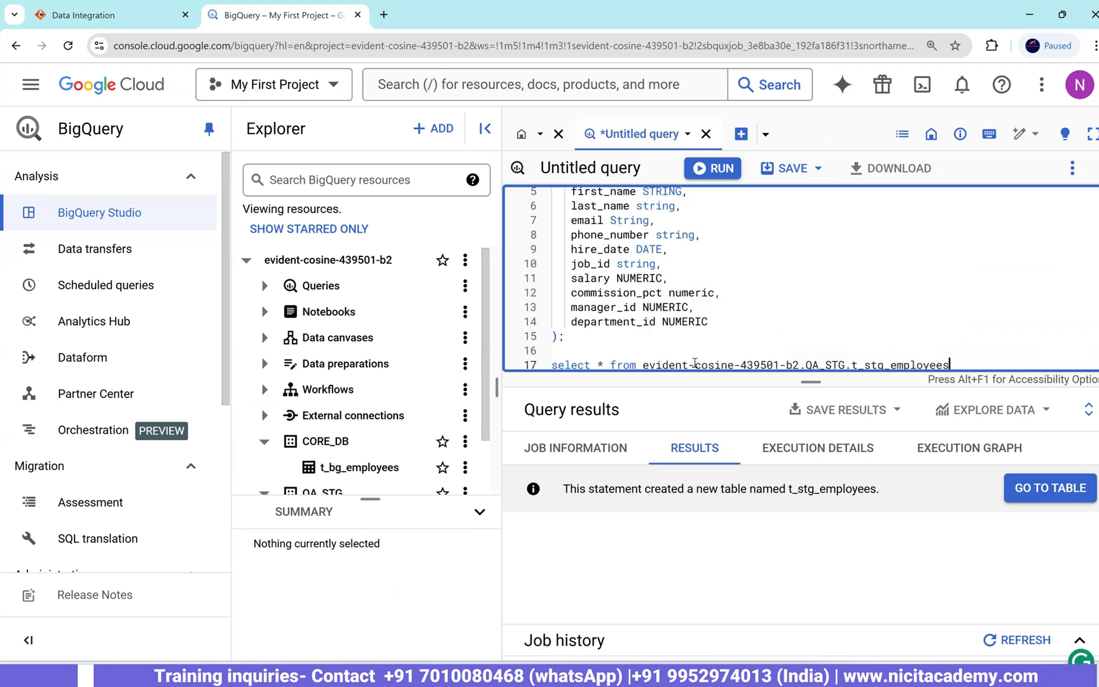
pyautogui.write(';')
pyautogui.hotkey('ctrl', 'Return')
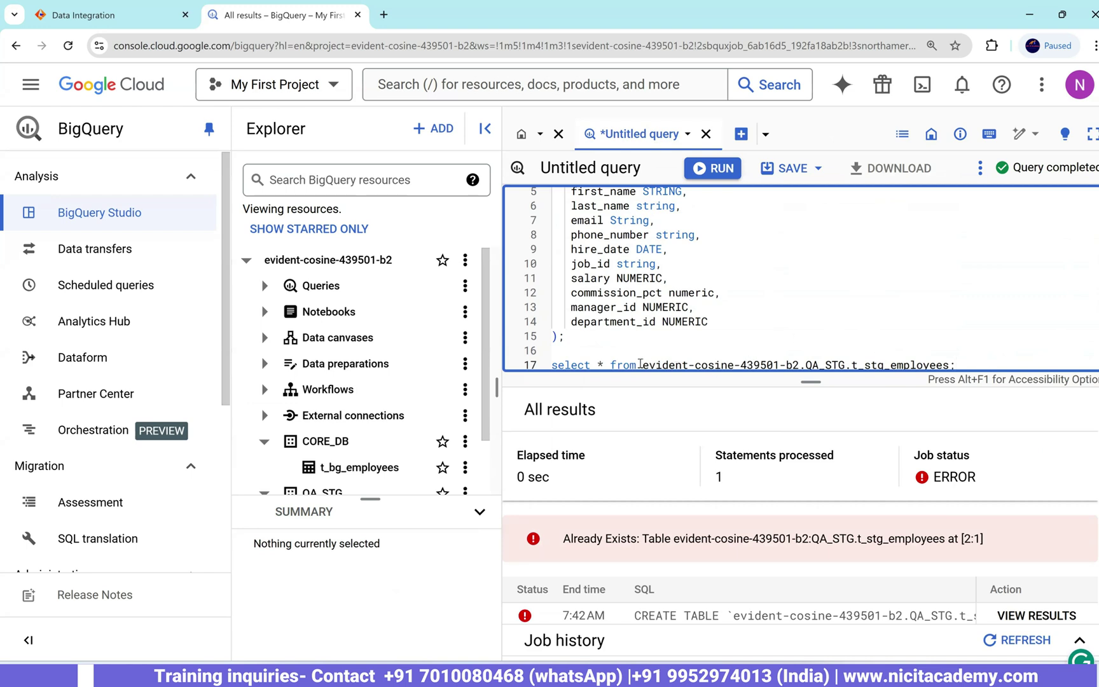
# - Enclose the table name in the select statement in backticks and run only that statement
pyautogui.doubleClick(643, 365)
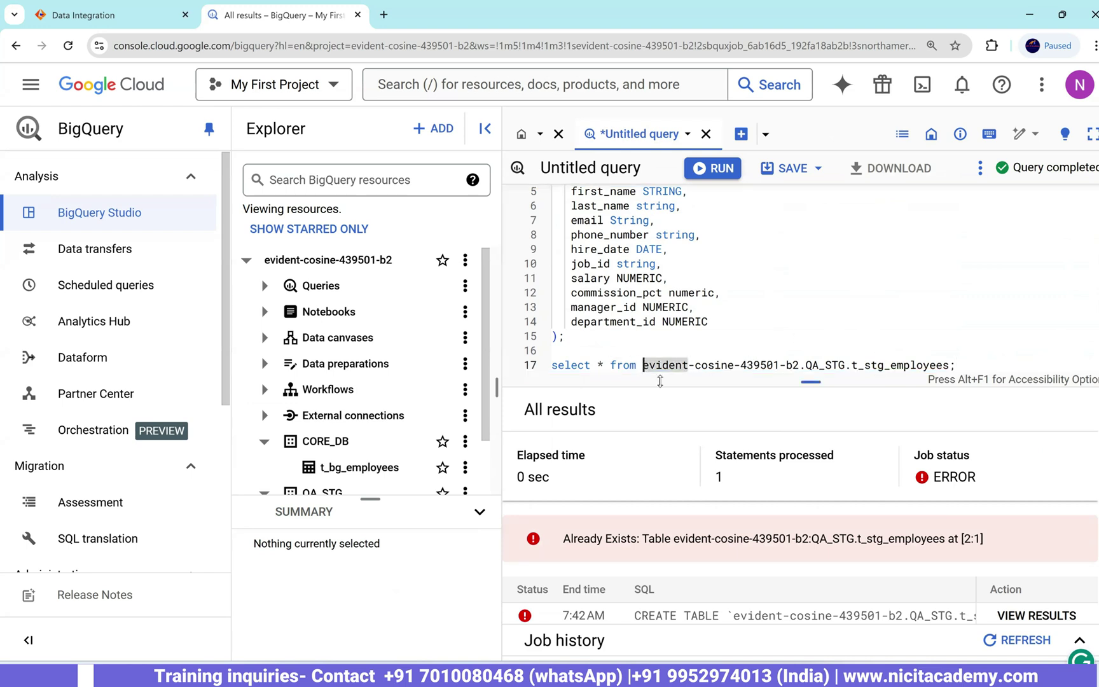
pyautogui.write('`')
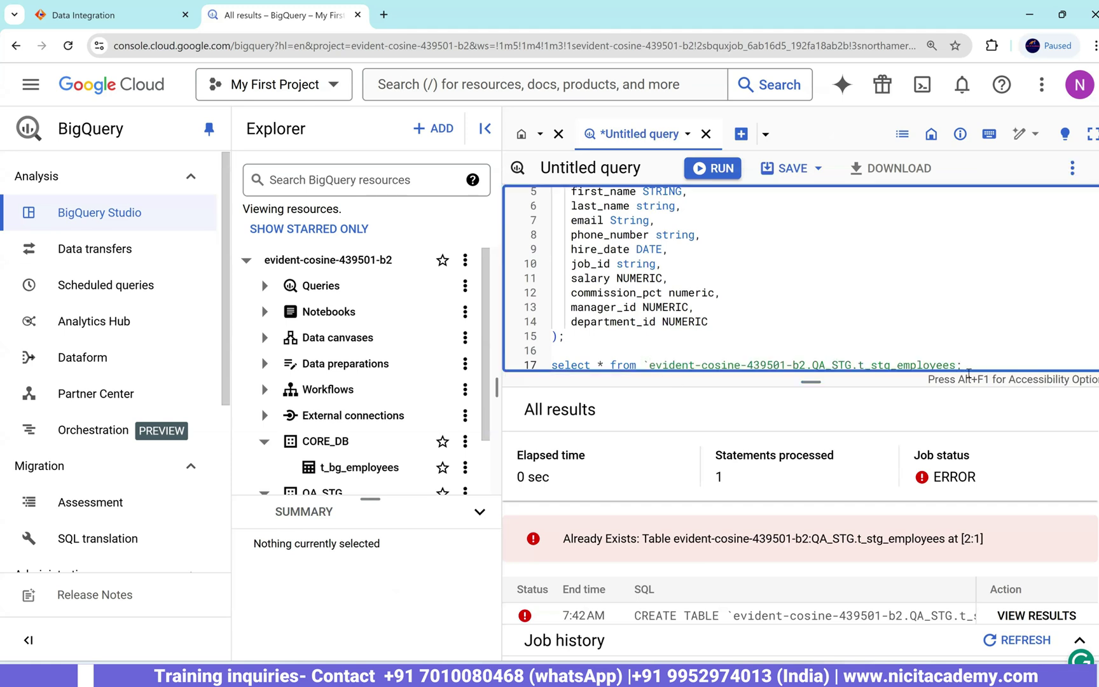
pyautogui.click(957, 364)
pyautogui.write('`')
pyautogui.moveTo(967, 364); pyautogui.dragTo(551, 365)
pyautogui.click(712, 168)
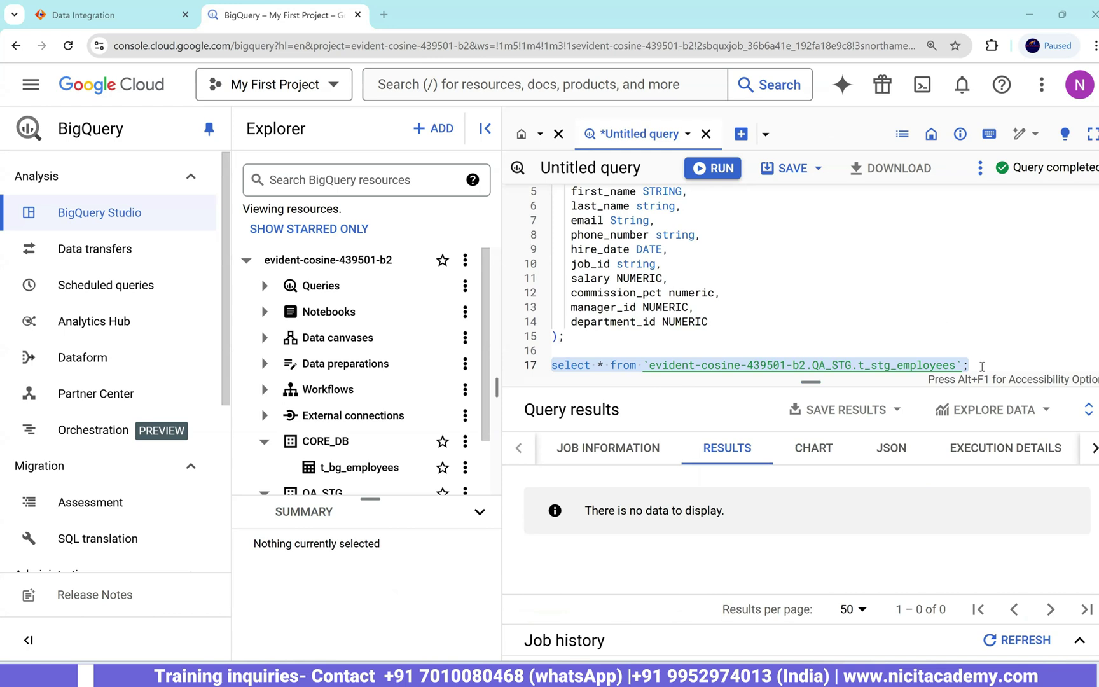
# - Add two new lines after the select statement and enlarge the query editor area
pyautogui.click(988, 366)
pyautogui.press('Return')
pyautogui.press('Return')
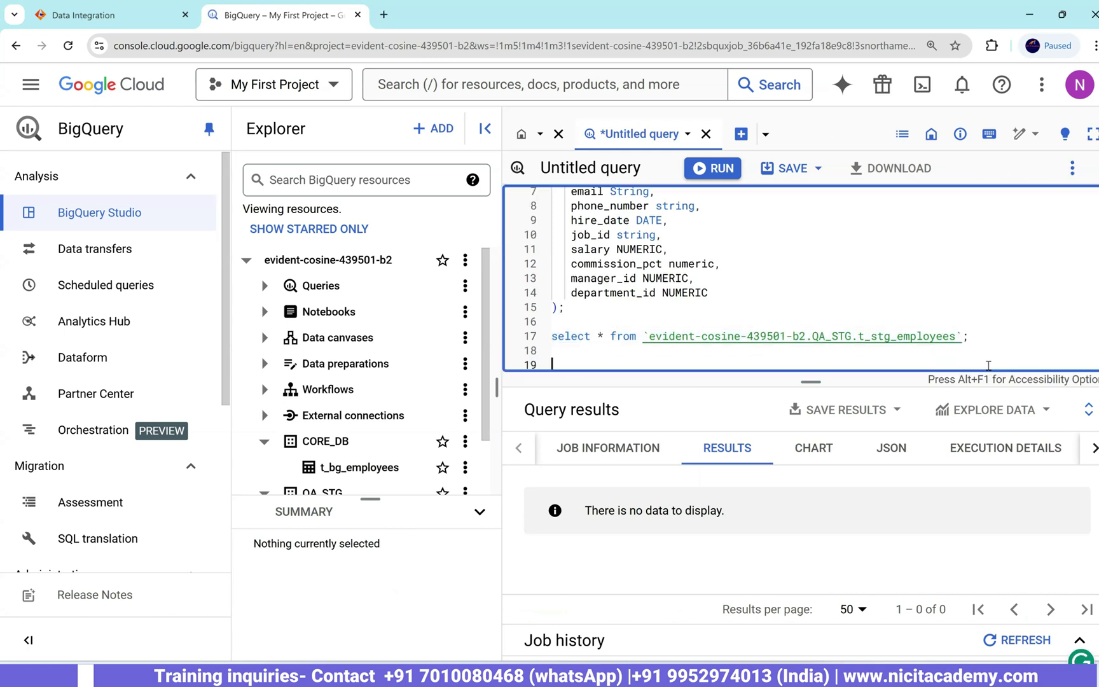
pyautogui.moveTo(811, 382); pyautogui.dragTo(810, 439)
pyautogui.scroll(1, 738, 246)
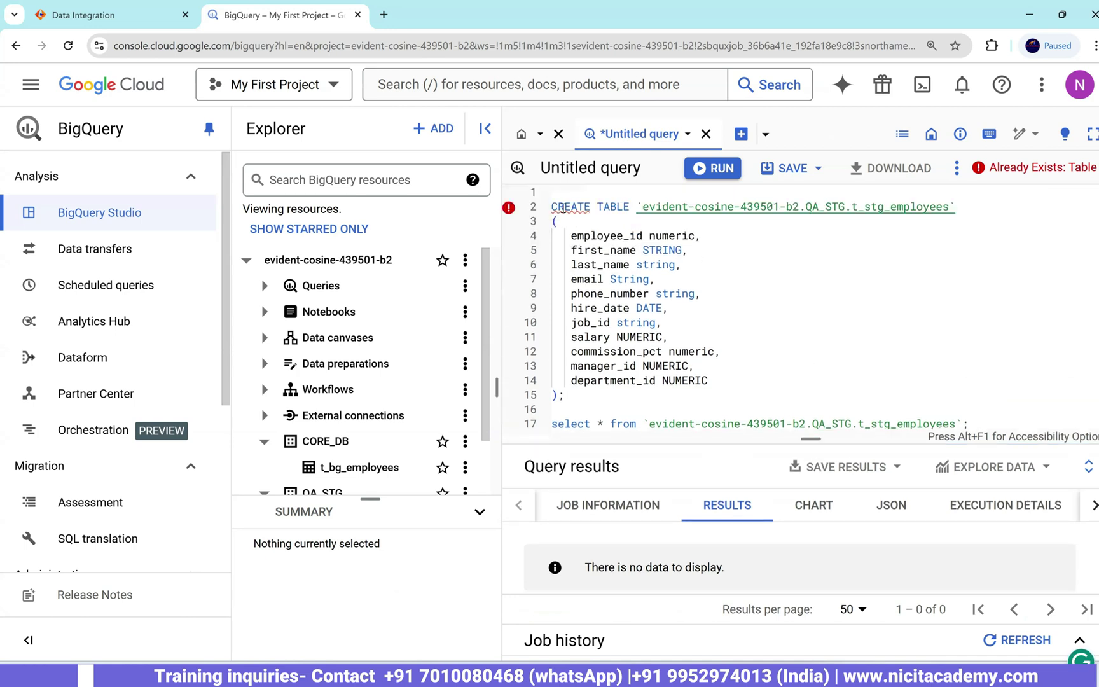
# - Review the CREATE TABLE script, the QA_STG dataset in the Explorer and the source query file in Notepad++
pyautogui.click(588, 394)
pyautogui.scroll(-1, 669, 234)
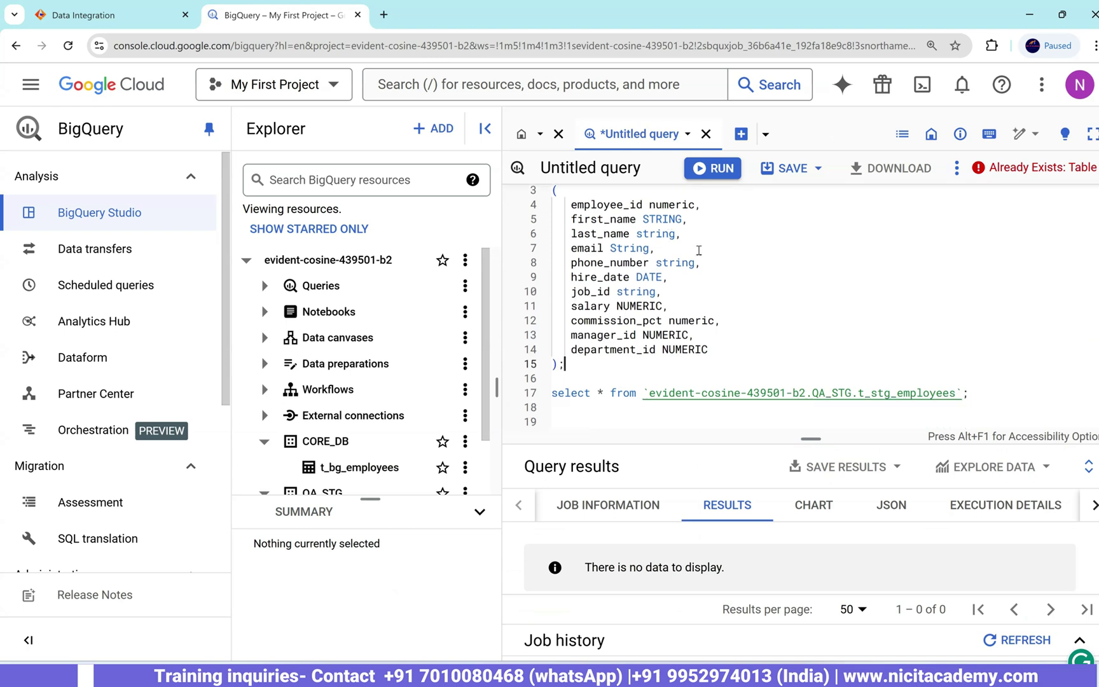
pyautogui.click(603, 411)
pyautogui.scroll(-1, 604, 411)
pyautogui.scroll(1, 641, 343)
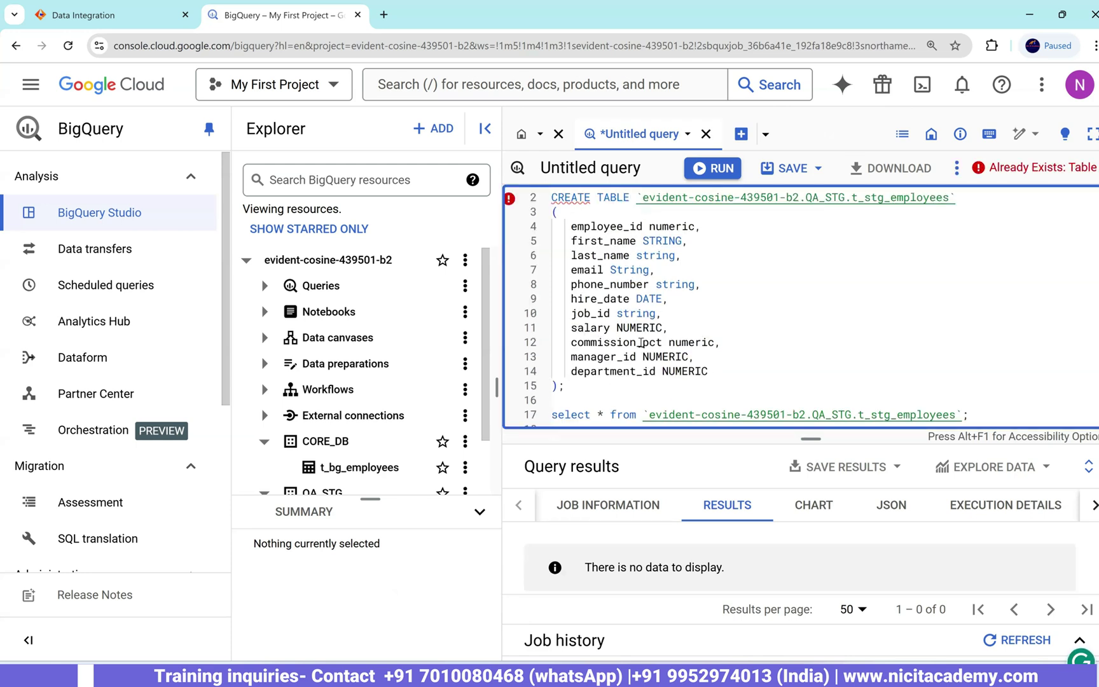
pyautogui.scroll(-1, 417, 417)
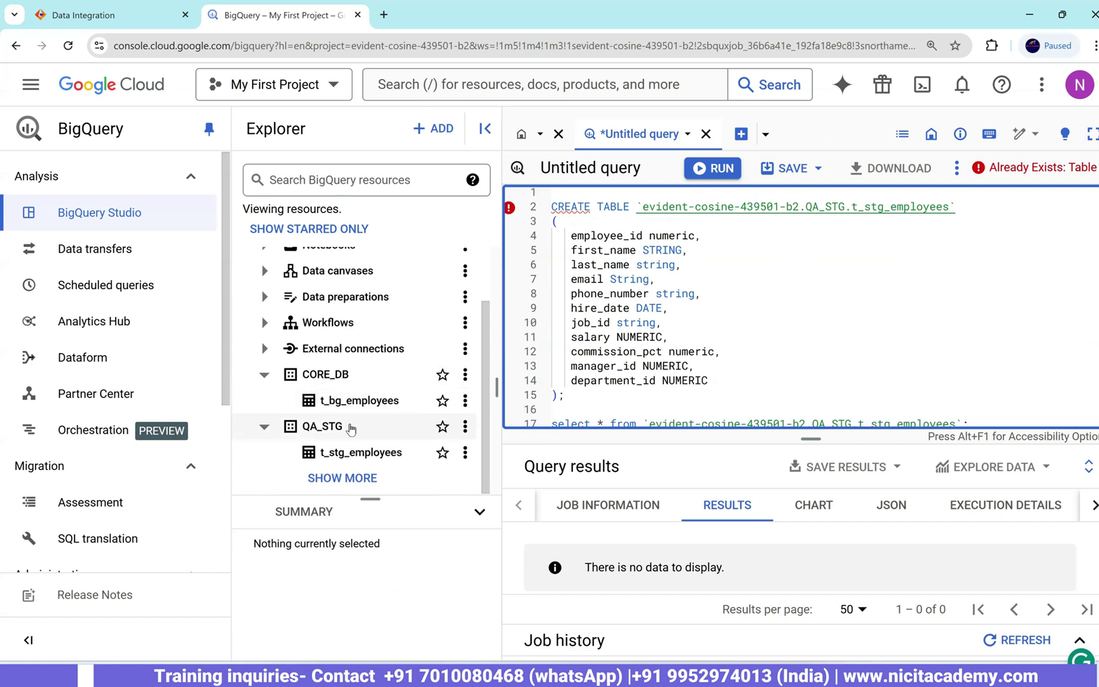
pyautogui.hotkey('alt', 'Tab')
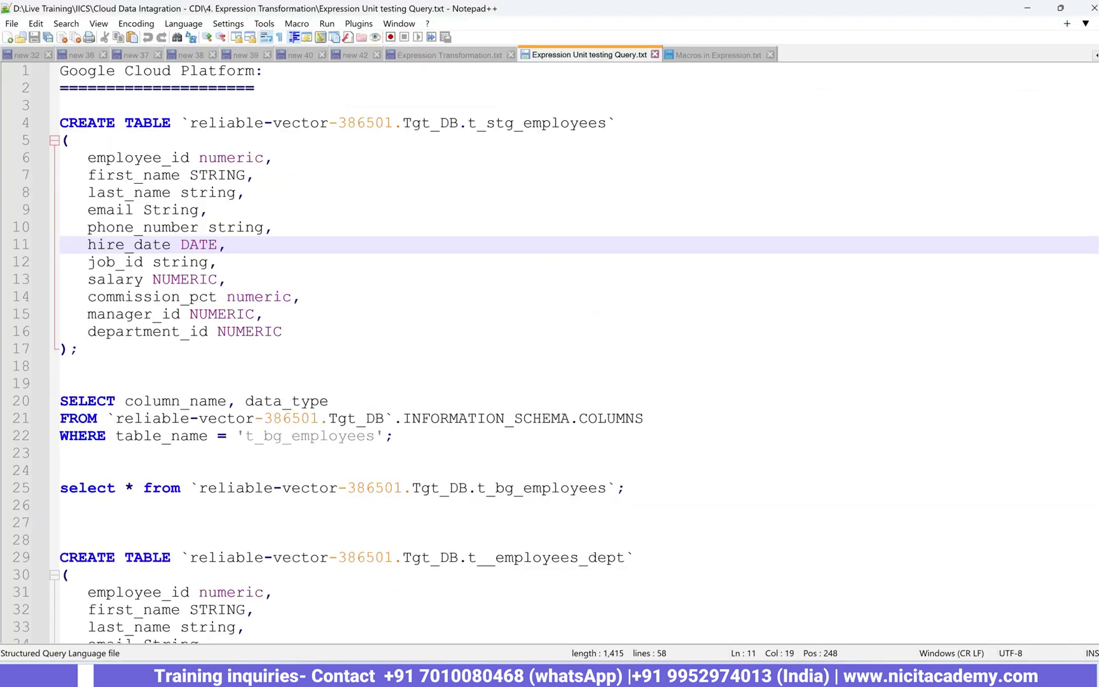
pyautogui.hotkey('alt', 'Tab')
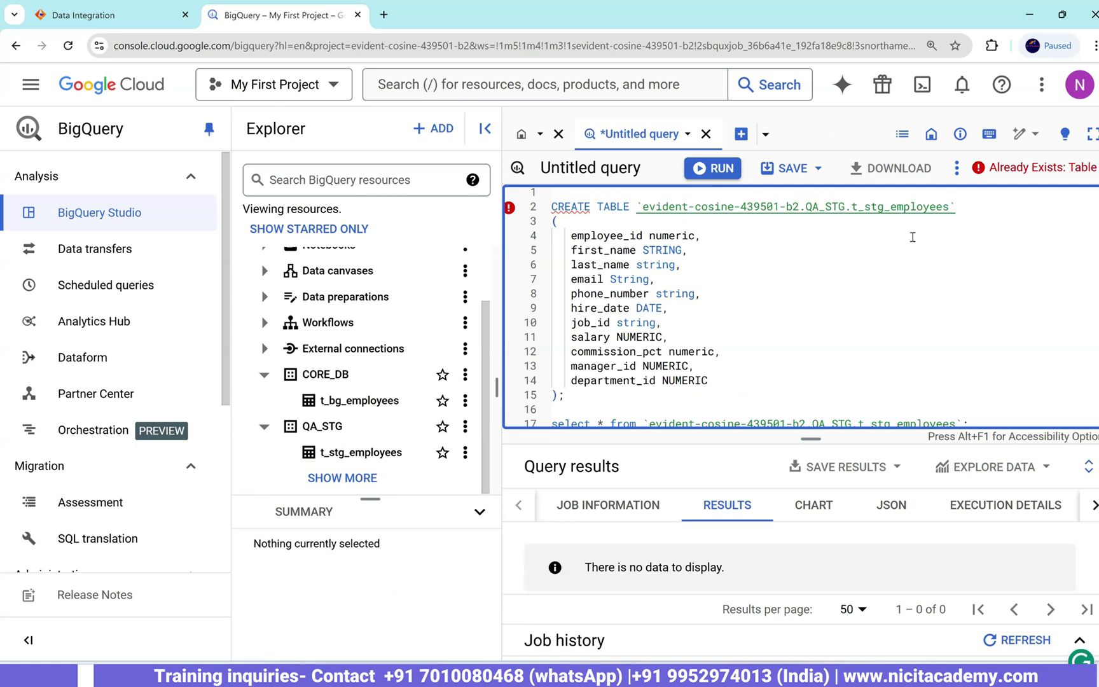
# - Add "select * From `evident-cosine-439501-b2.CORE_DB.t_bg_employees`;" below the first select statement and try to run the whole script
pyautogui.moveTo(969, 209); pyautogui.dragTo(636, 209)
pyautogui.scroll(-1, 650, 219)
pyautogui.click(999, 402)
pyautogui.write('s')
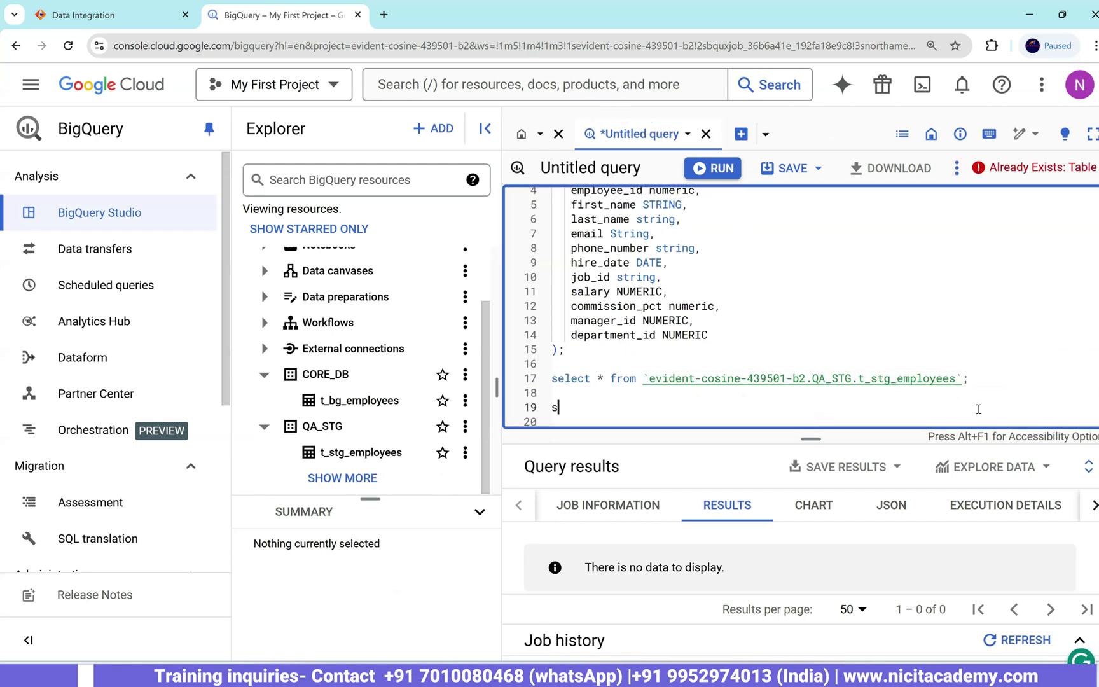
pyautogui.write('elect * From')
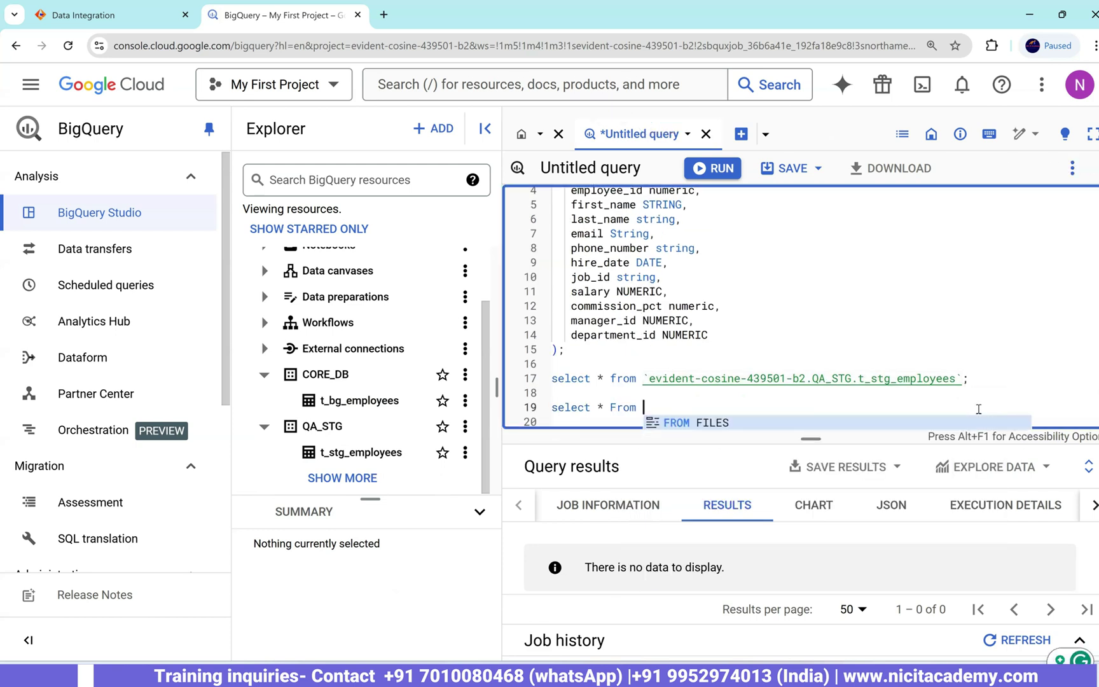
pyautogui.write(' `')
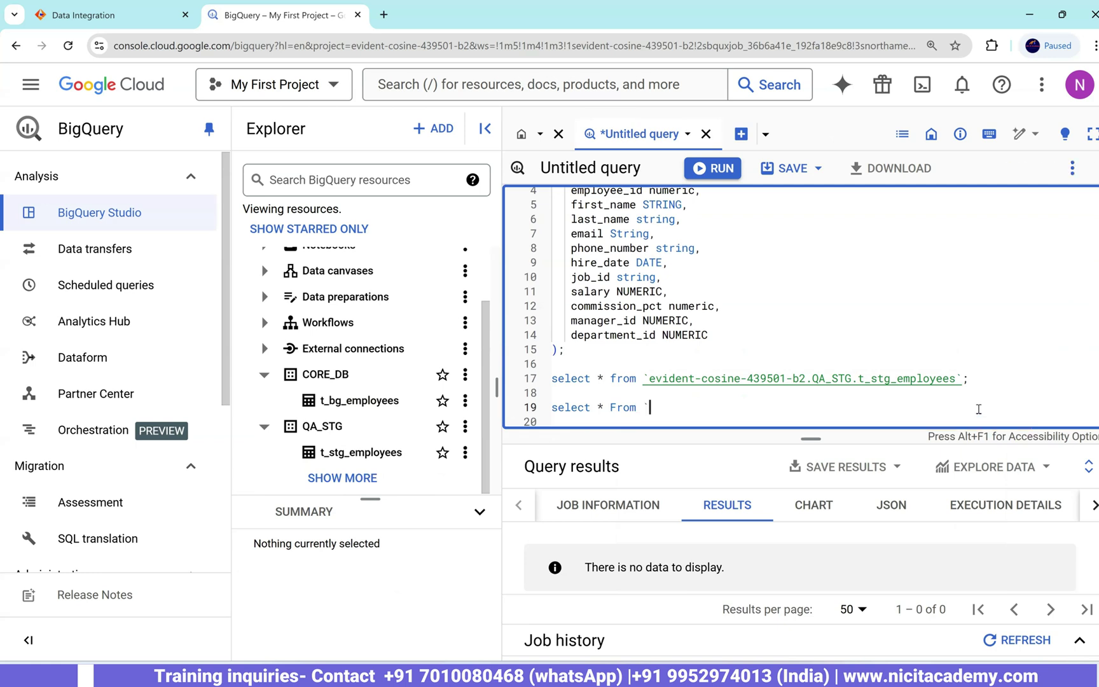
pyautogui.write('e')
pyautogui.click(796, 423)
pyautogui.write('.')
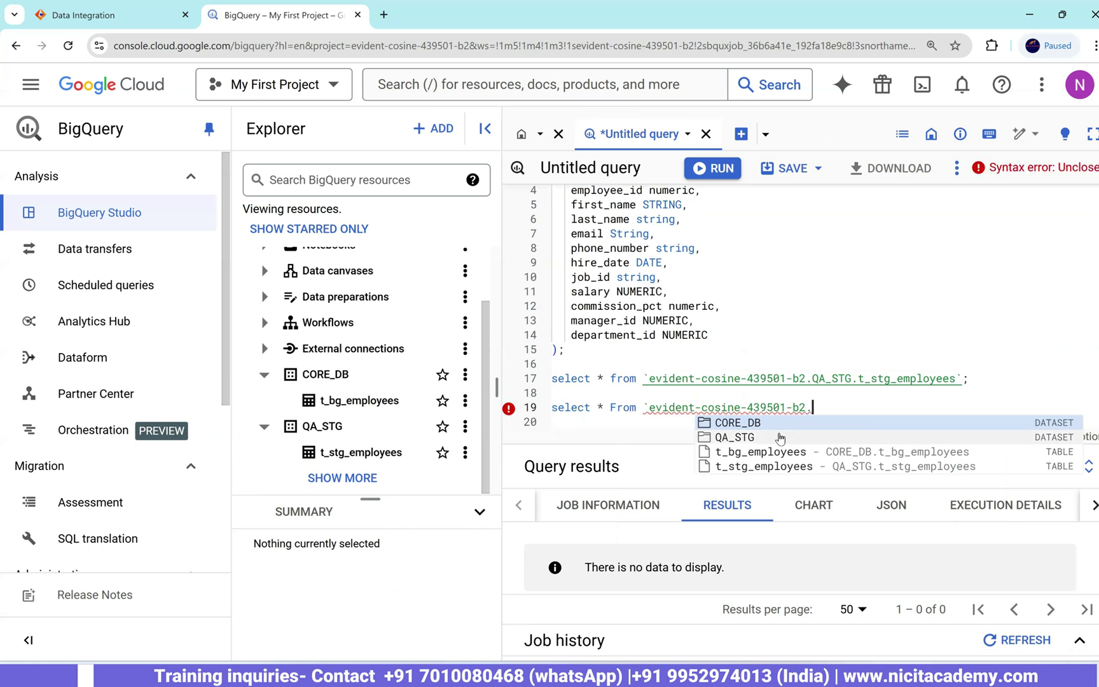
pyautogui.click(776, 422)
pyautogui.write('.')
pyautogui.click(833, 420)
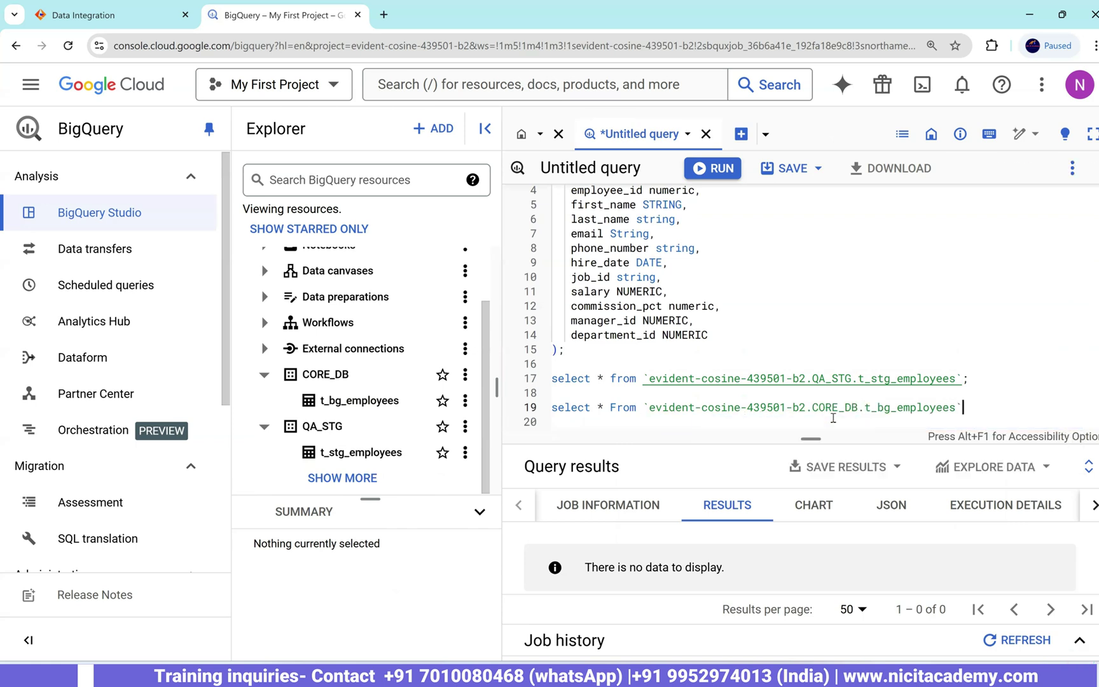
pyautogui.write(';')
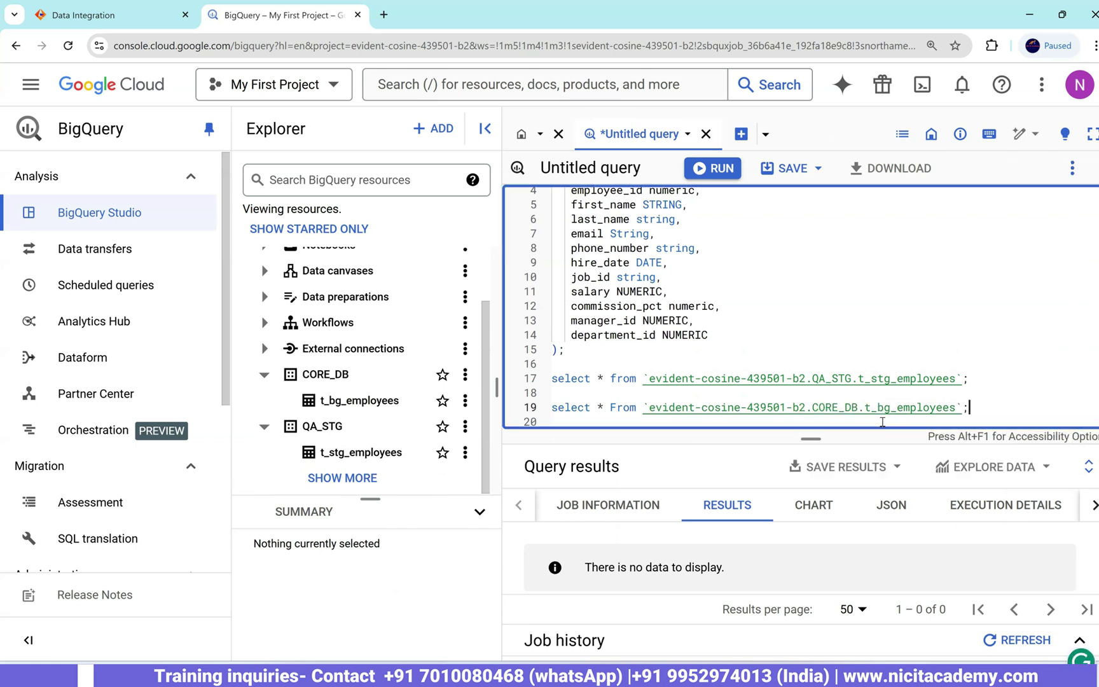
pyautogui.hotkey('ctrl', 'Return')
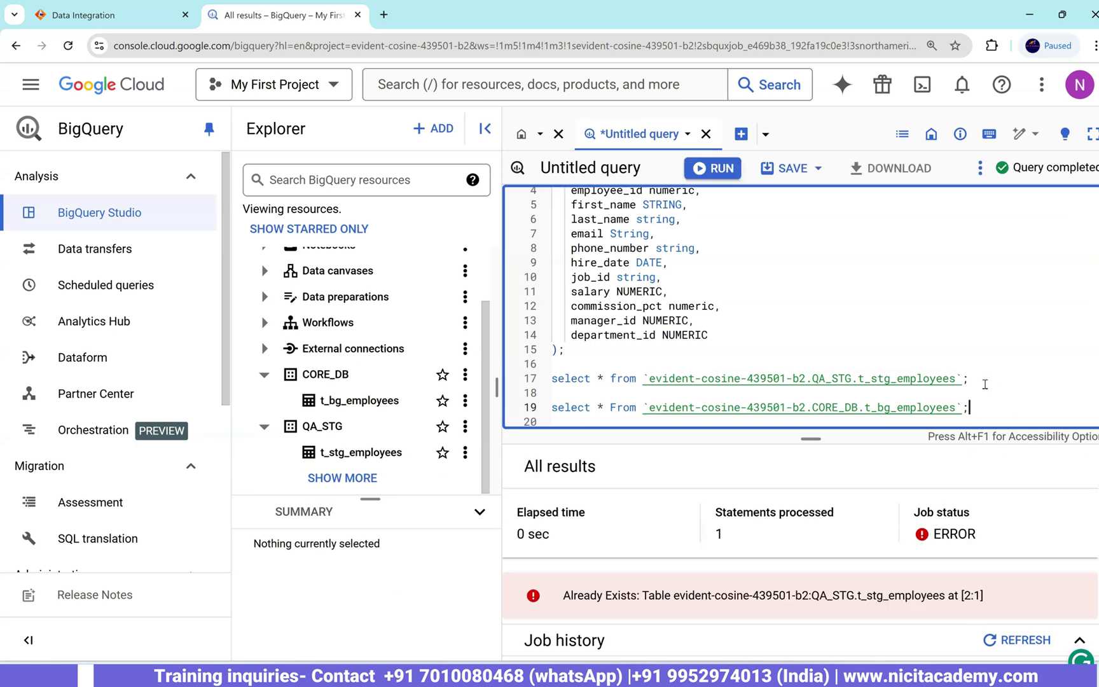
# - Run only the CORE_DB.t_bg_employees query and enlarge the results area, collapsing the Explorer
pyautogui.moveTo(987, 405); pyautogui.dragTo(551, 407)
pyautogui.click(712, 168)
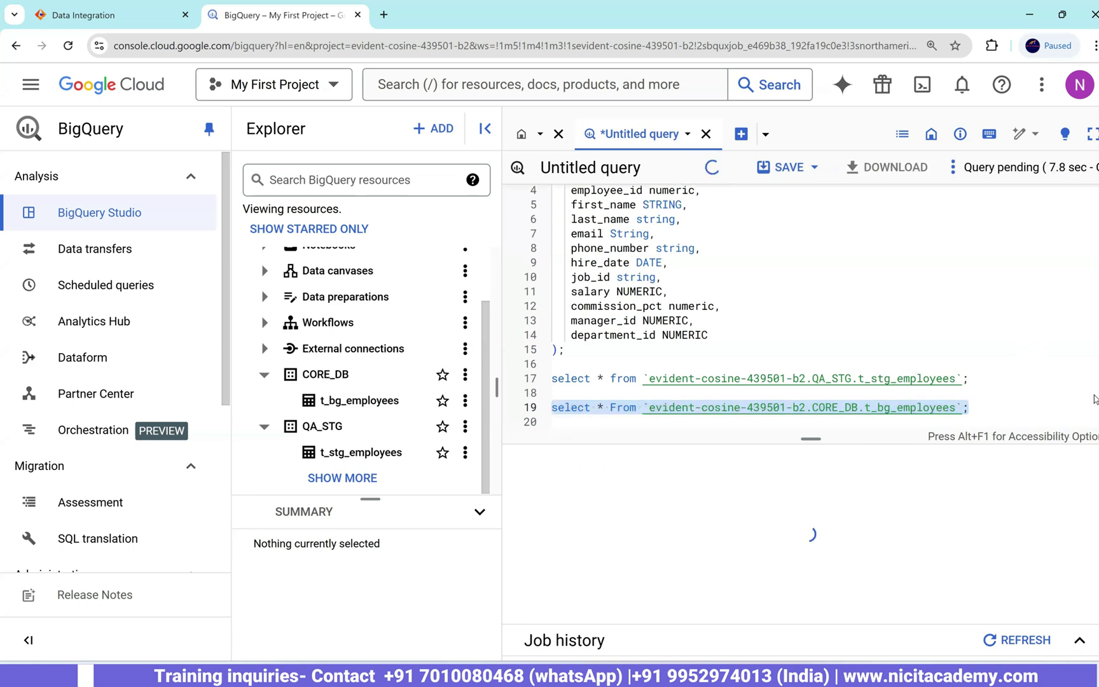
pyautogui.moveTo(810, 439); pyautogui.dragTo(811, 302)
pyautogui.click(484, 129)
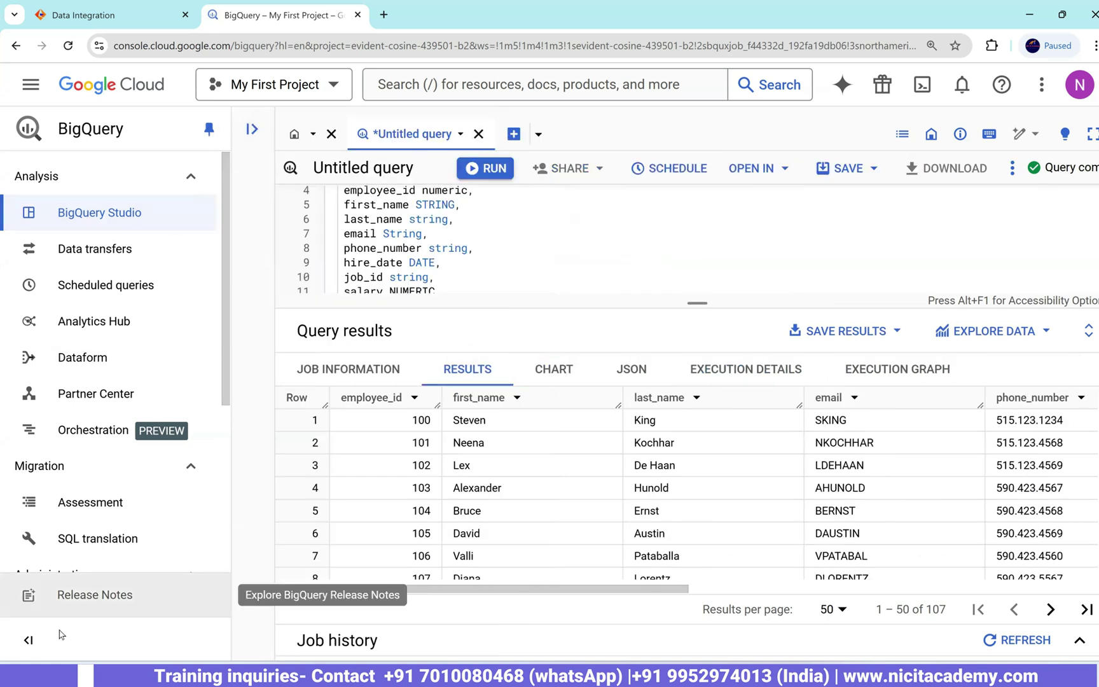
# - Collapse the navigation, examine the salary values in the t_bg_employees results, and check the two select statements in the query editor
pyautogui.click(30, 641)
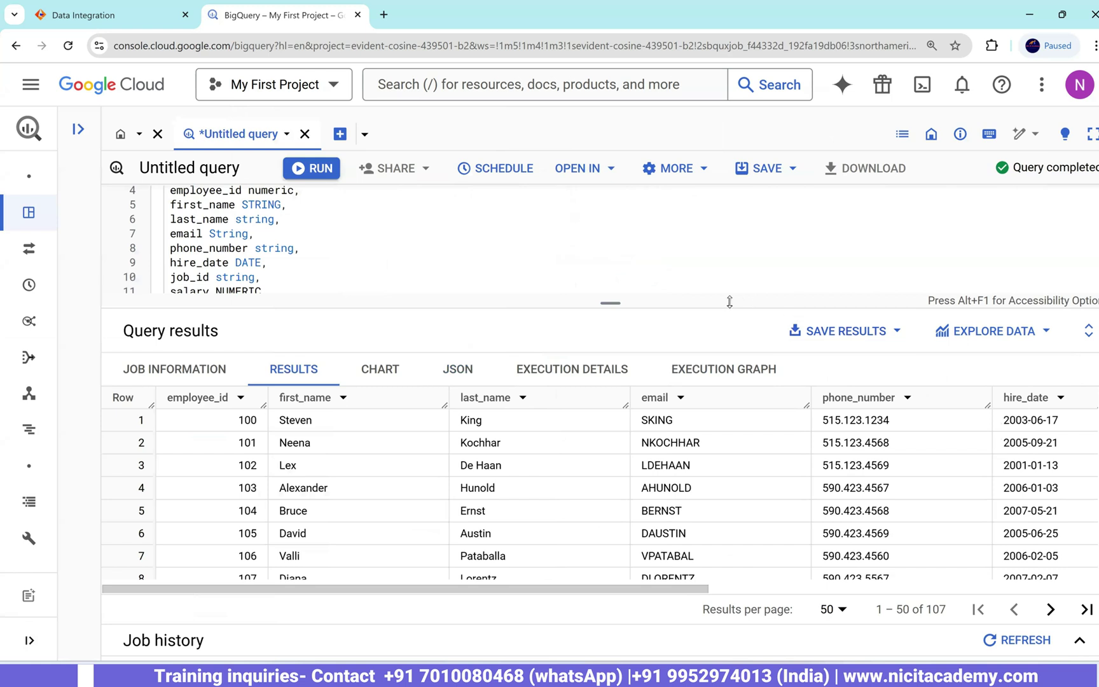
pyautogui.moveTo(724, 285); pyautogui.dragTo(724, 255)
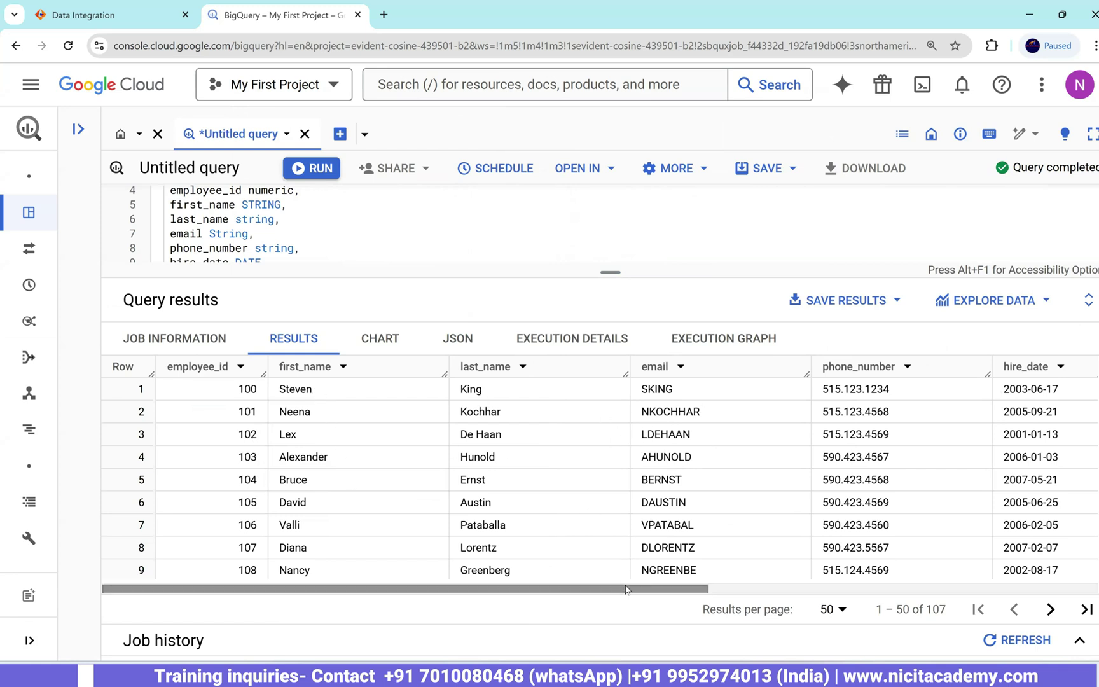
pyautogui.hscroll(10, 652, 520)
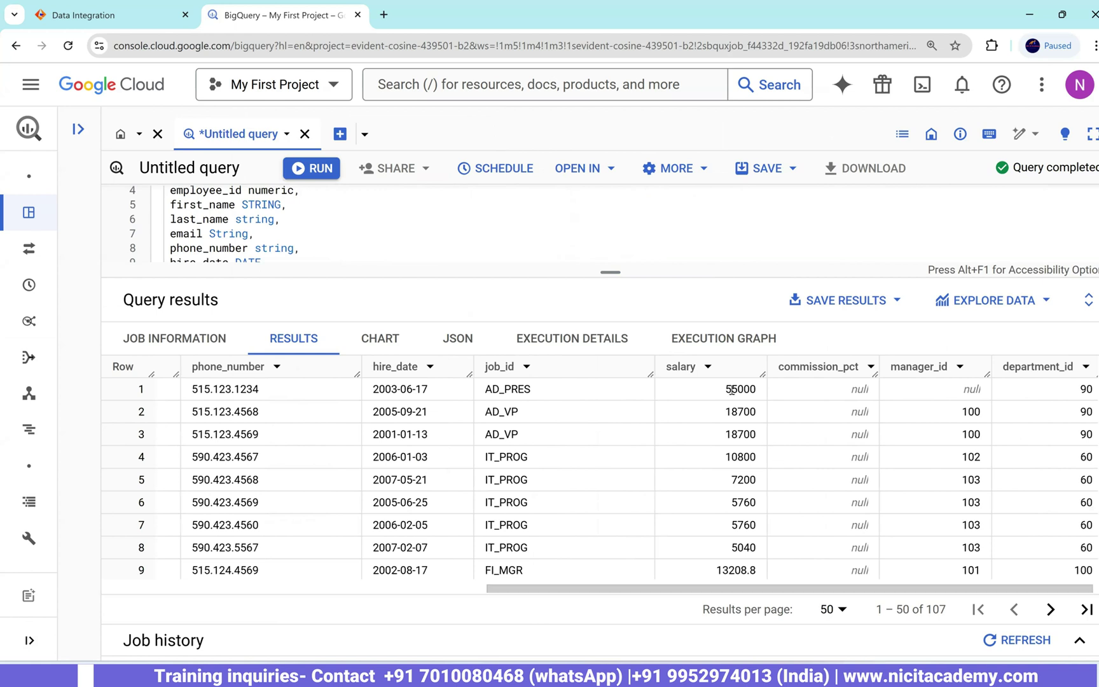
pyautogui.moveTo(719, 391); pyautogui.dragTo(763, 452)
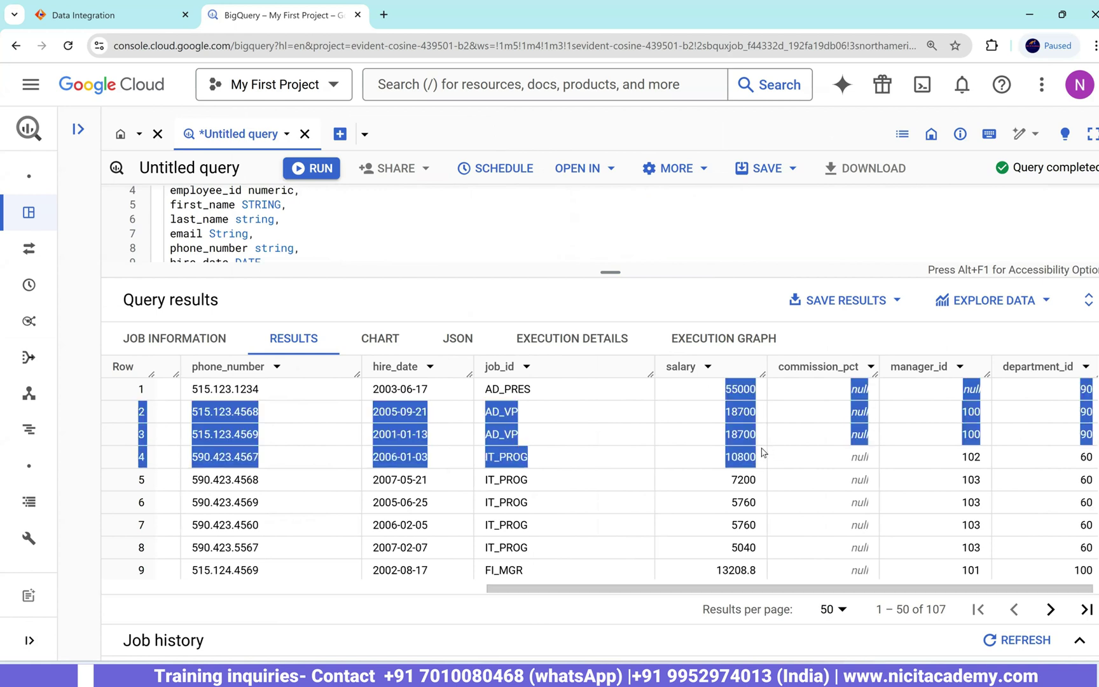
pyautogui.doubleClick(739, 389)
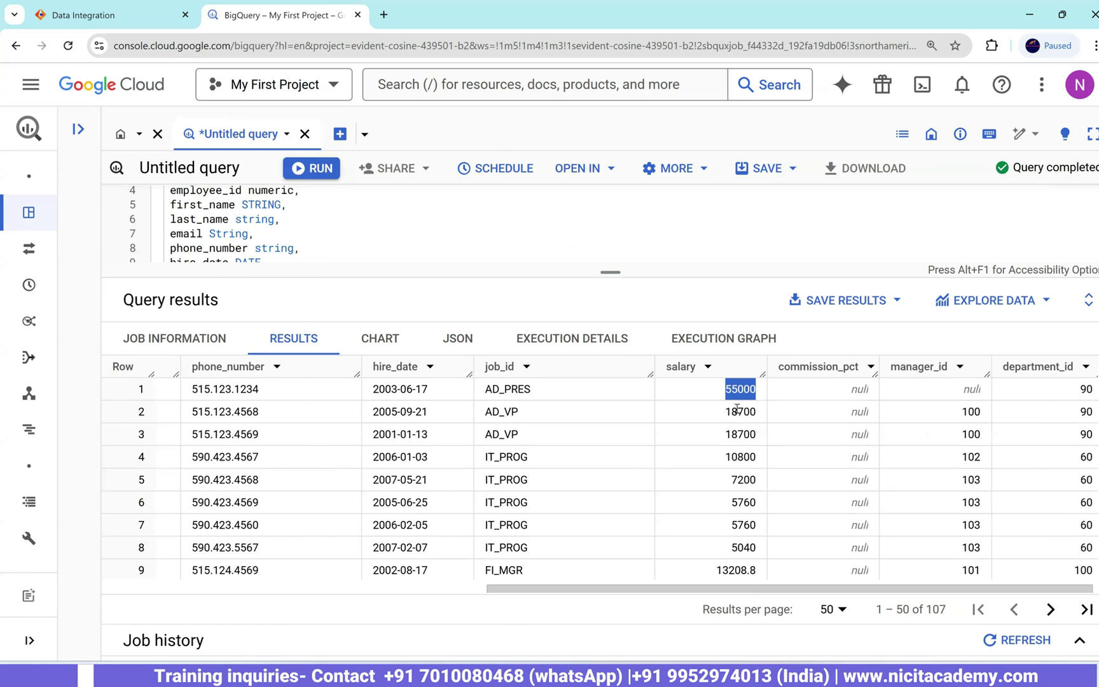
pyautogui.scroll(-15, 748, 536)
pyautogui.scroll(18, 740, 513)
pyautogui.scroll(1, 740, 509)
pyautogui.moveTo(619, 274); pyautogui.dragTo(618, 342)
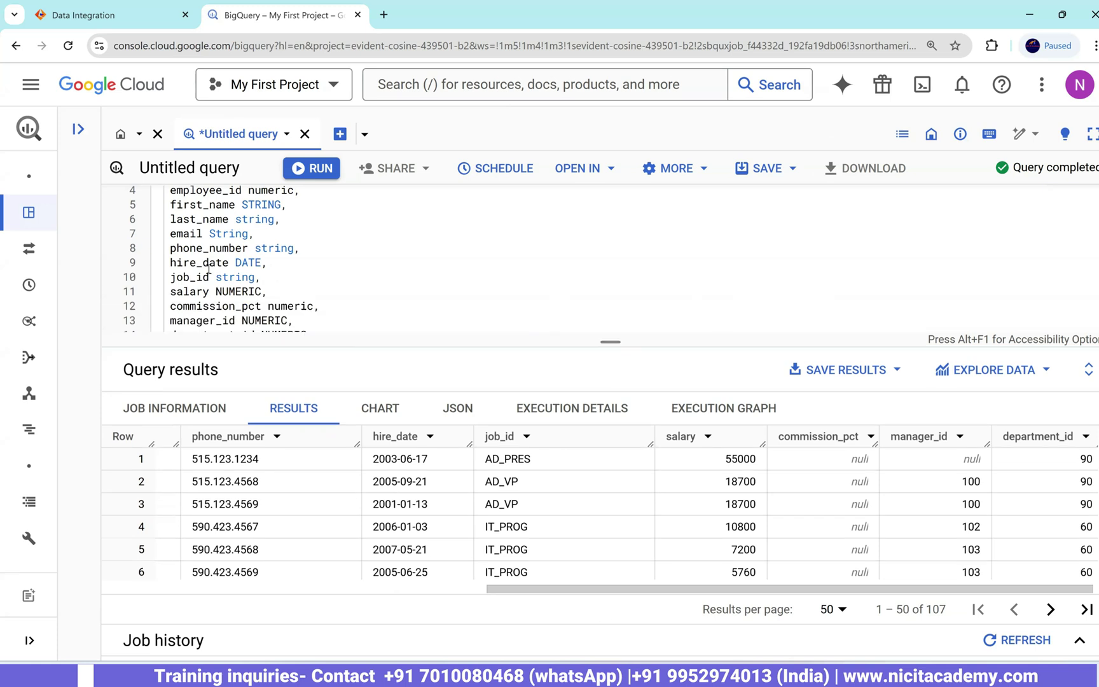
pyautogui.scroll(-3, 382, 279)
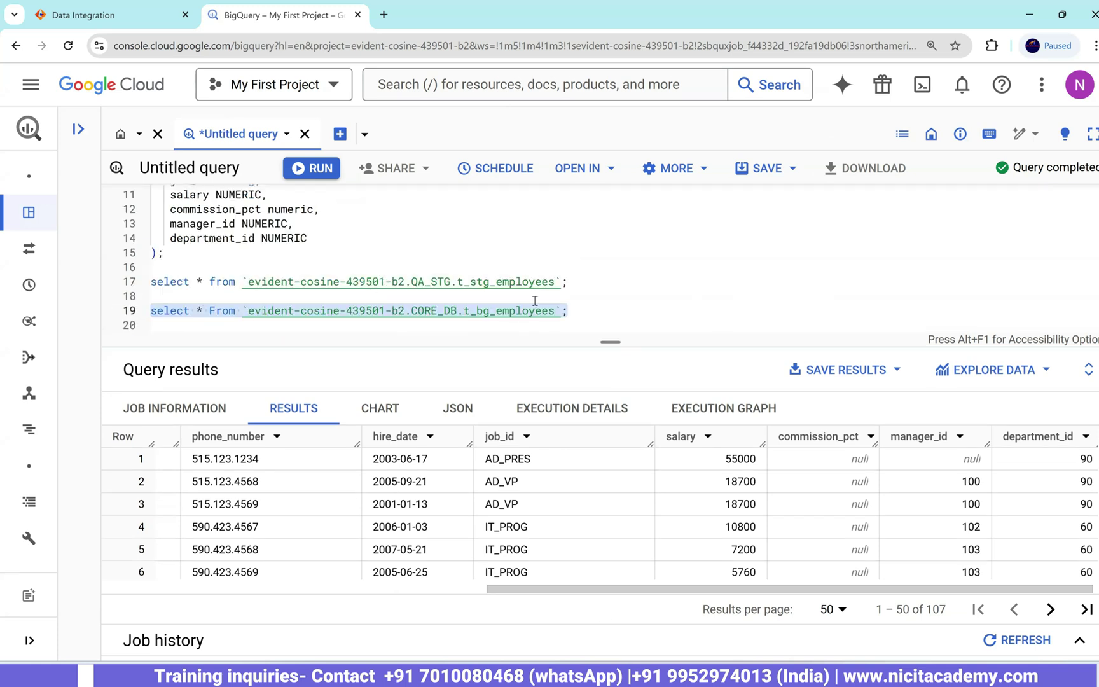
# - Switch to Informatica Data Integration and create a new mapping
pyautogui.click(108, 15)
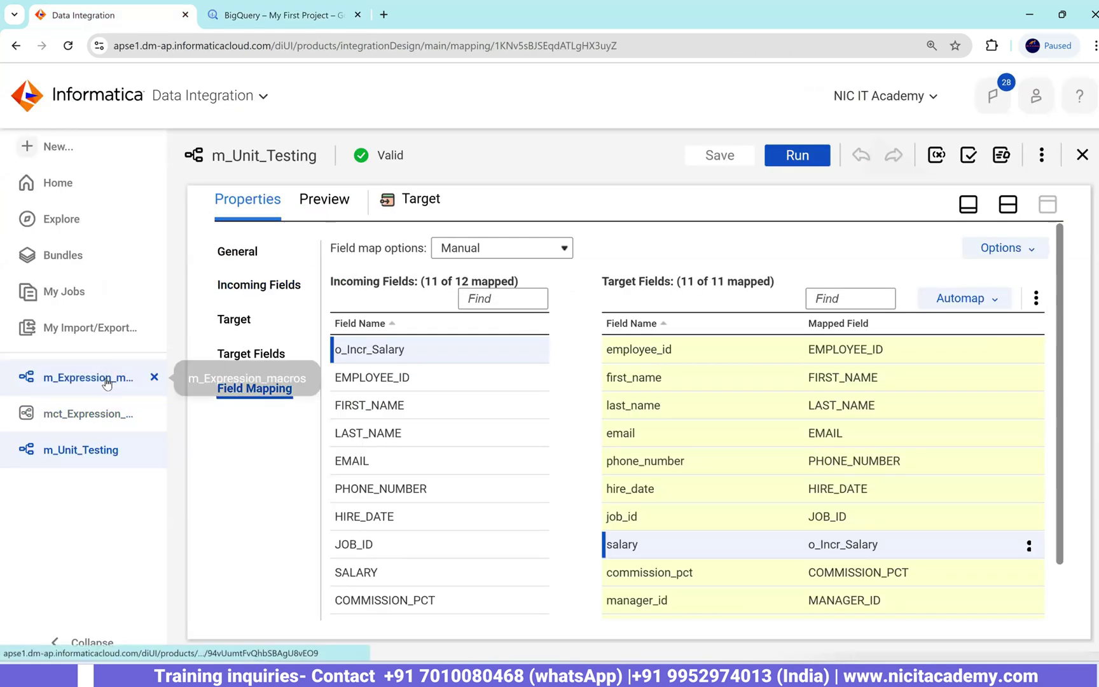
pyautogui.click(60, 146)
pyautogui.click(222, 300)
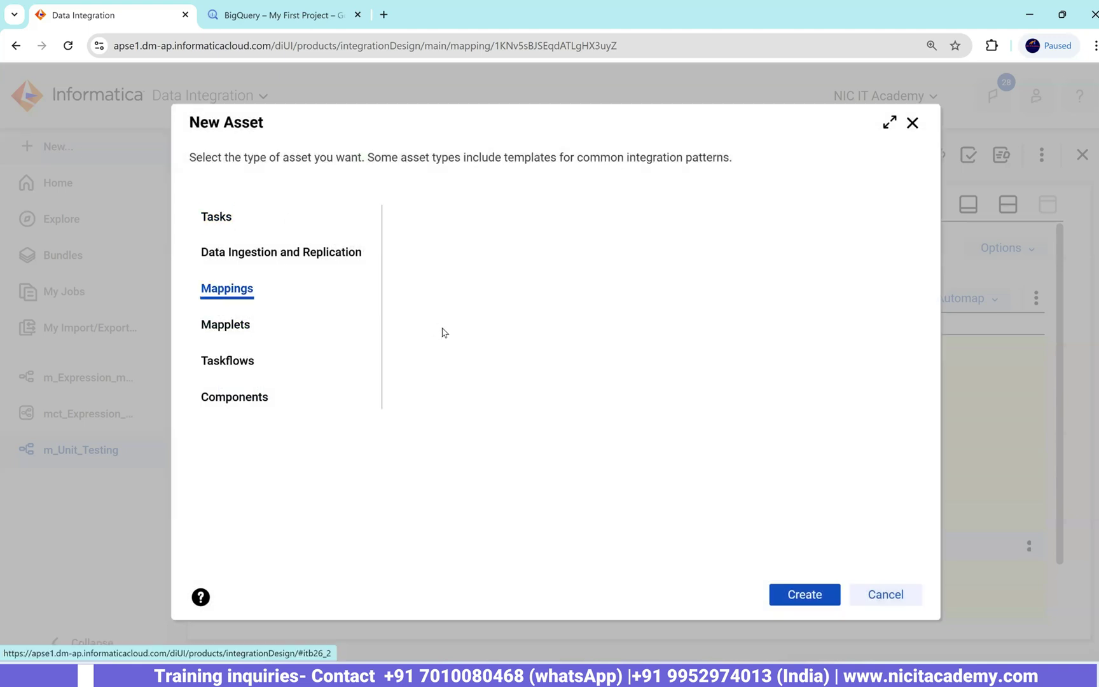
pyautogui.click(809, 592)
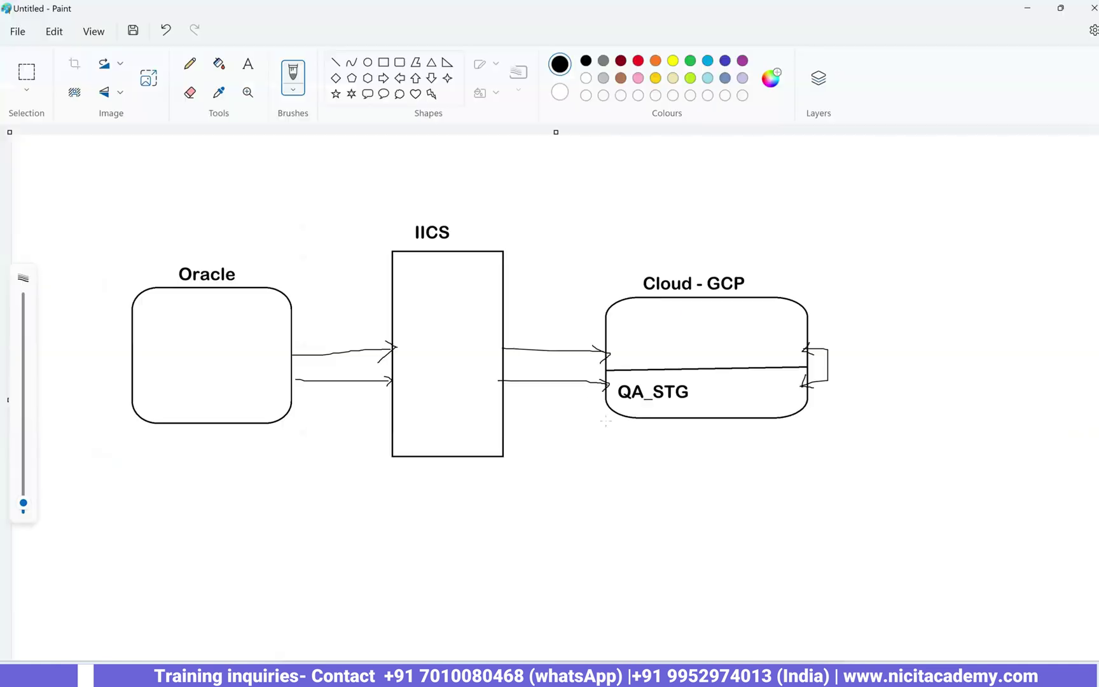
# - Switch to Paint and draw an arrow from the Oracle box through IICS to the upper part of the Cloud - GCP box
pyautogui.moveTo(209, 342); pyautogui.dragTo(626, 341)
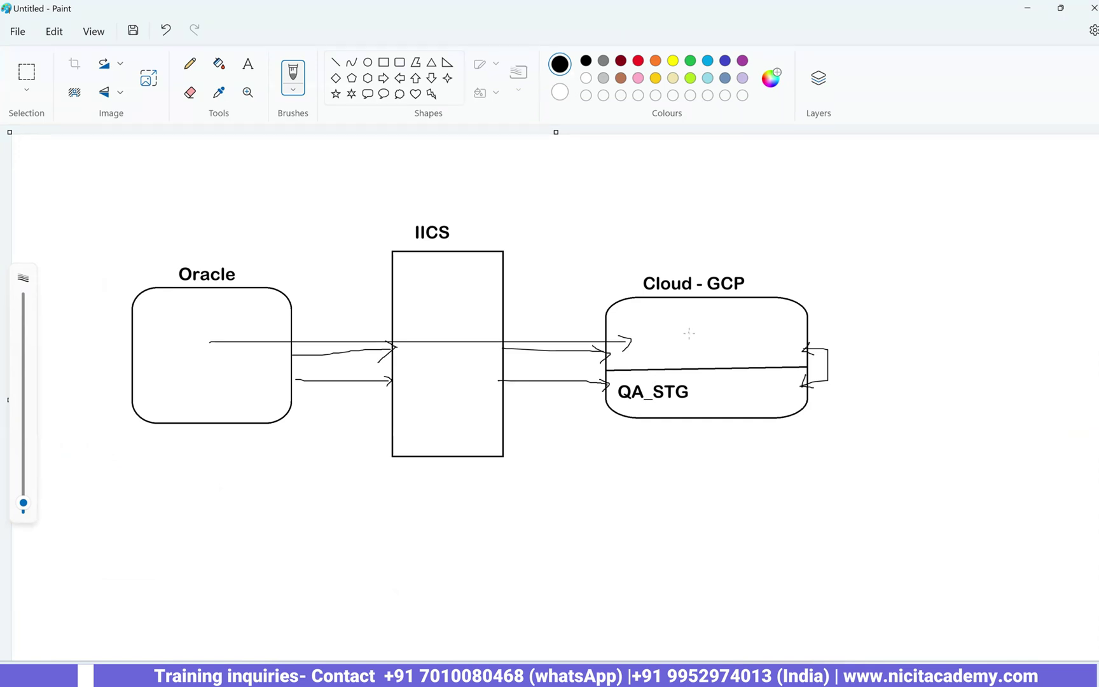
pyautogui.moveTo(763, 310); pyautogui.dragTo(777, 321)
pyautogui.click(638, 607)
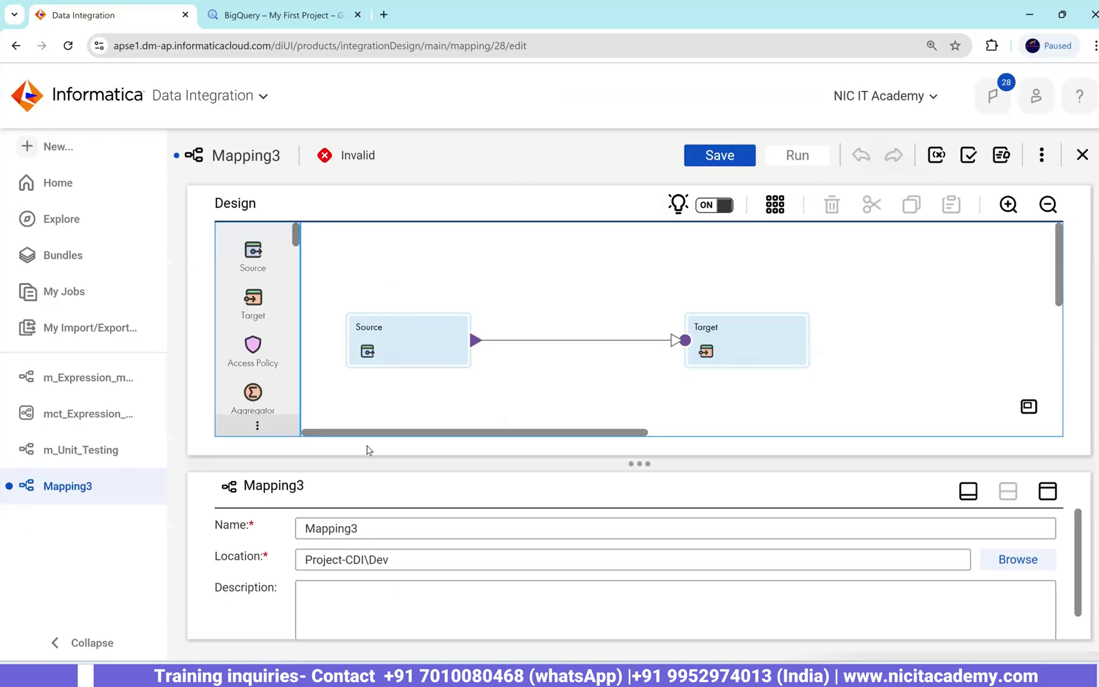
# - In Informatica, replace the new mapping's name with one beginning with m_QA_S
pyautogui.click(354, 525)
pyautogui.hotkey('ctrl', 'a')
pyautogui.write('m')
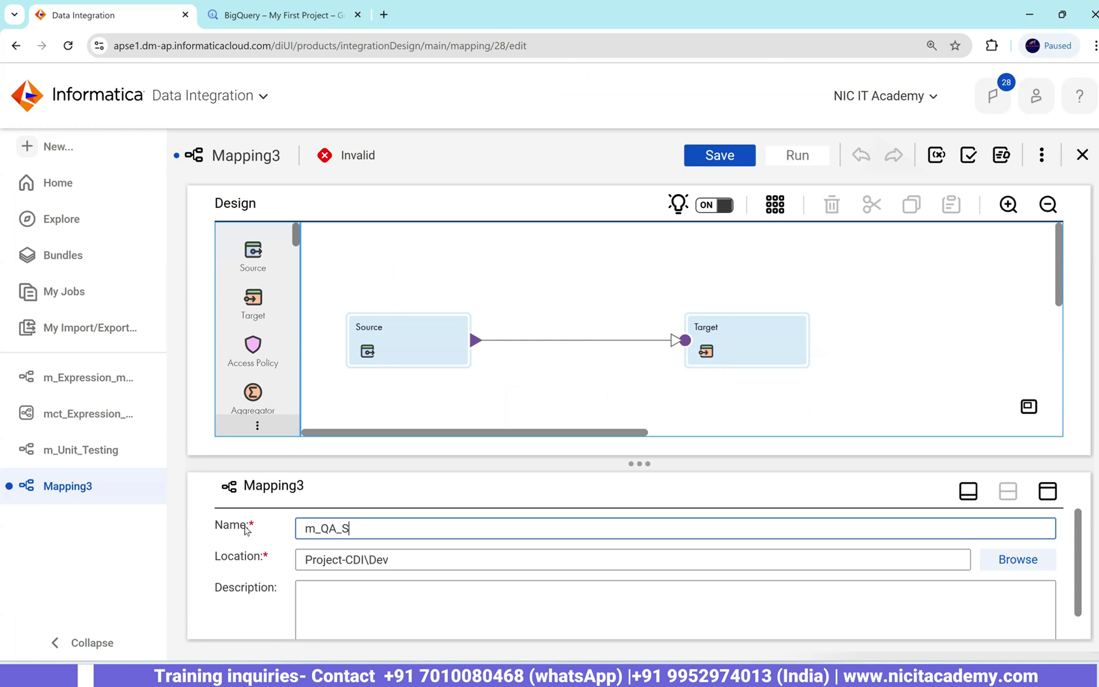
# - Set the Source transformation's connection to Oracle_Src (Oracle)
pyautogui.click(417, 334)
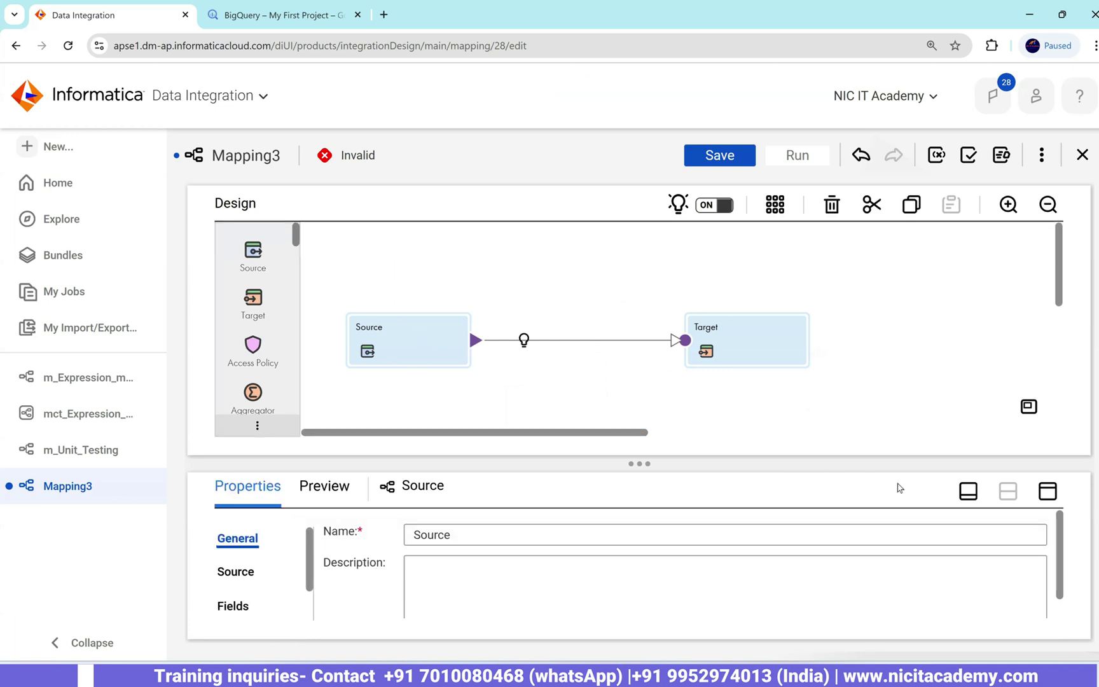
pyautogui.click(1048, 489)
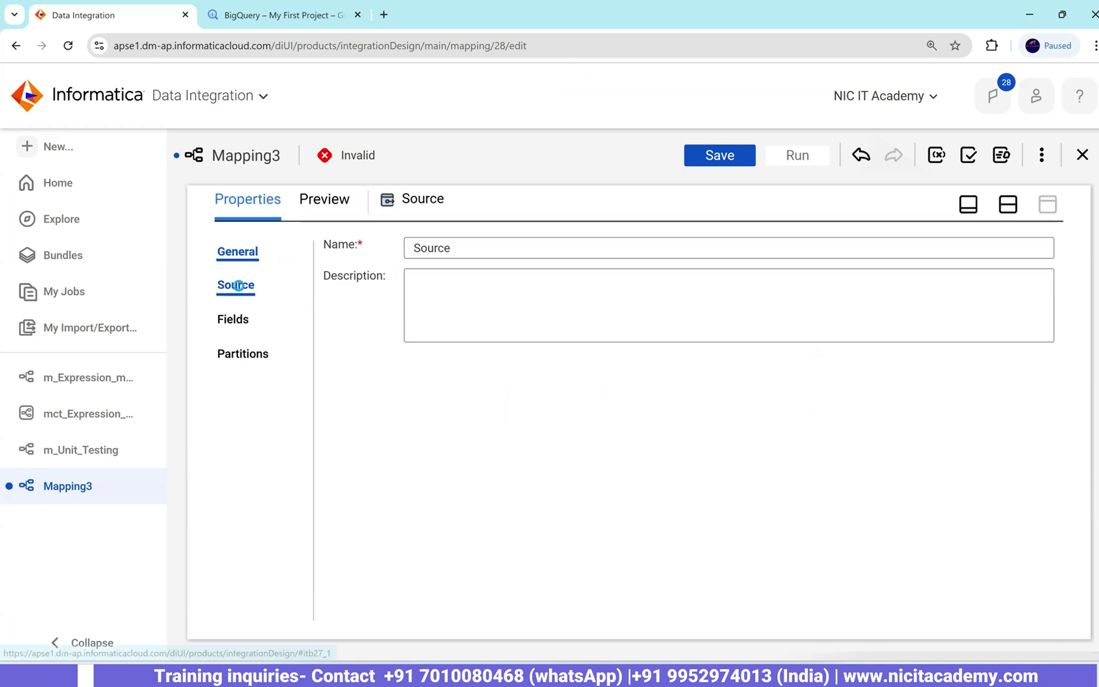
pyautogui.click(237, 286)
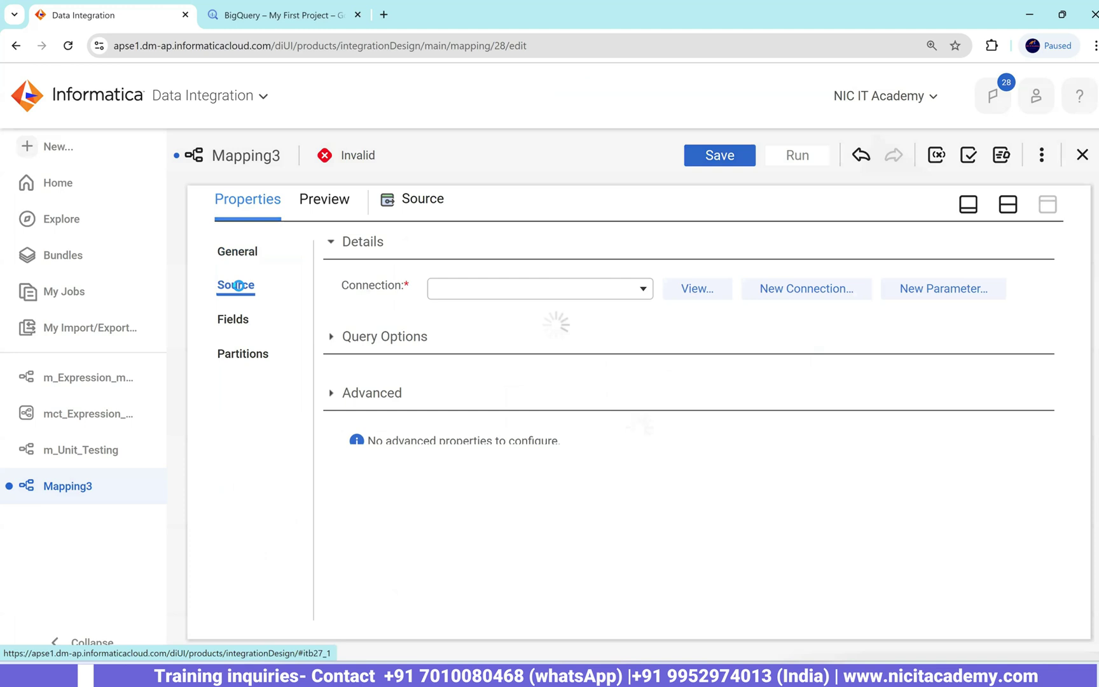
pyautogui.click(614, 285)
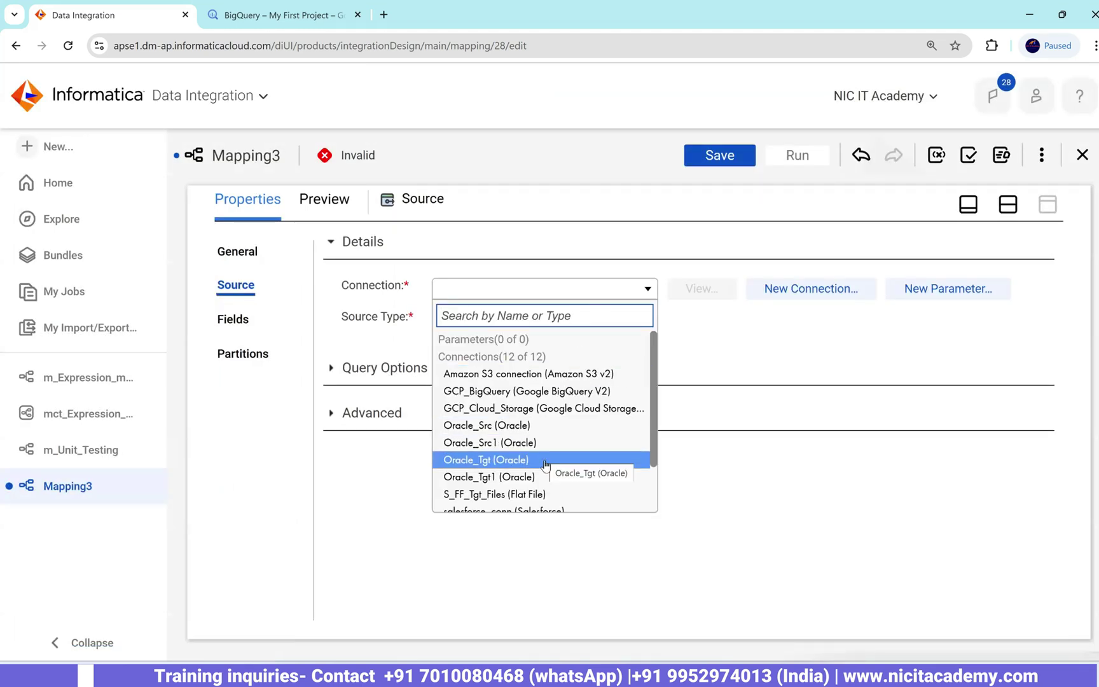
pyautogui.click(573, 476)
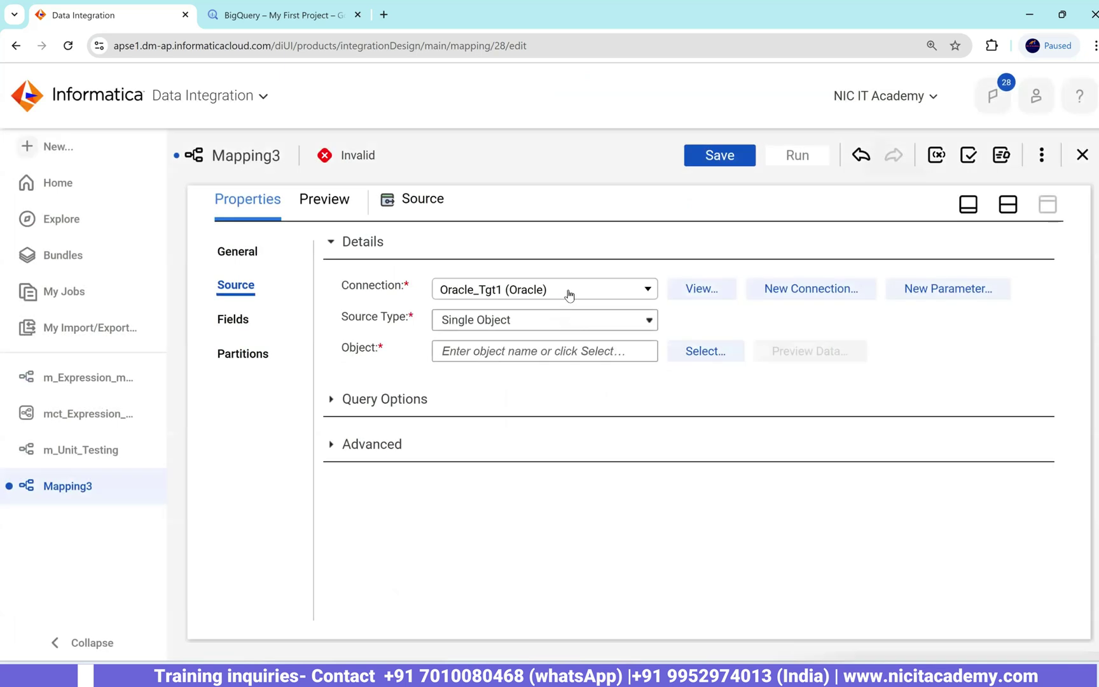
pyautogui.click(569, 289)
pyautogui.click(540, 422)
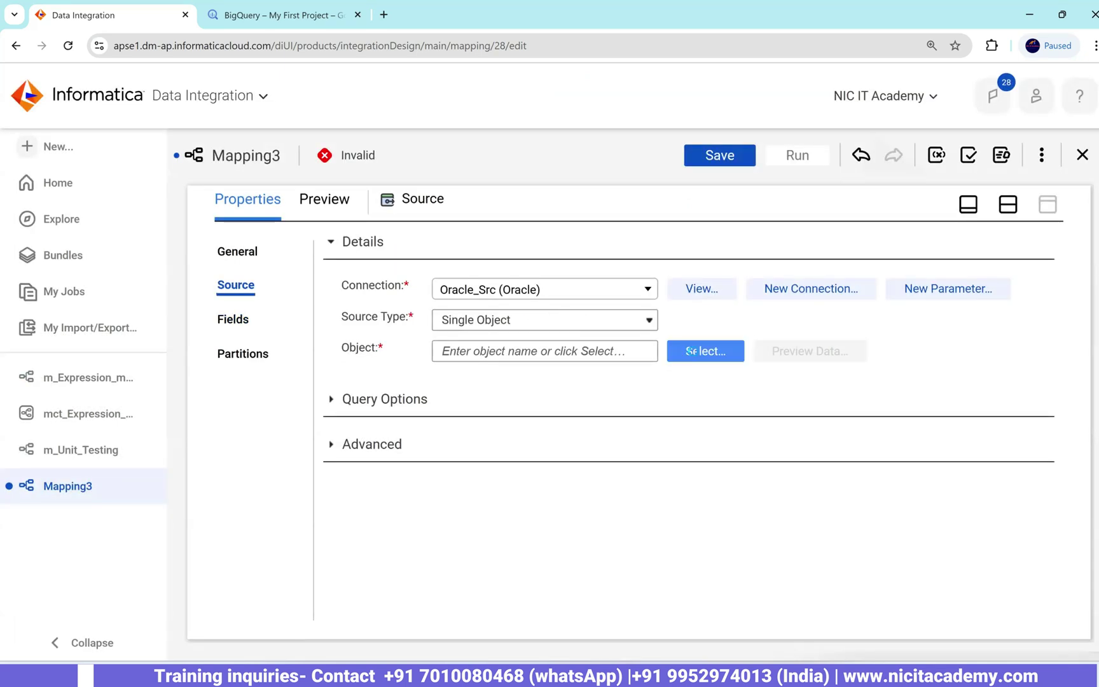
# - Select the EMPLOYEES table as the source object
pyautogui.click(691, 351)
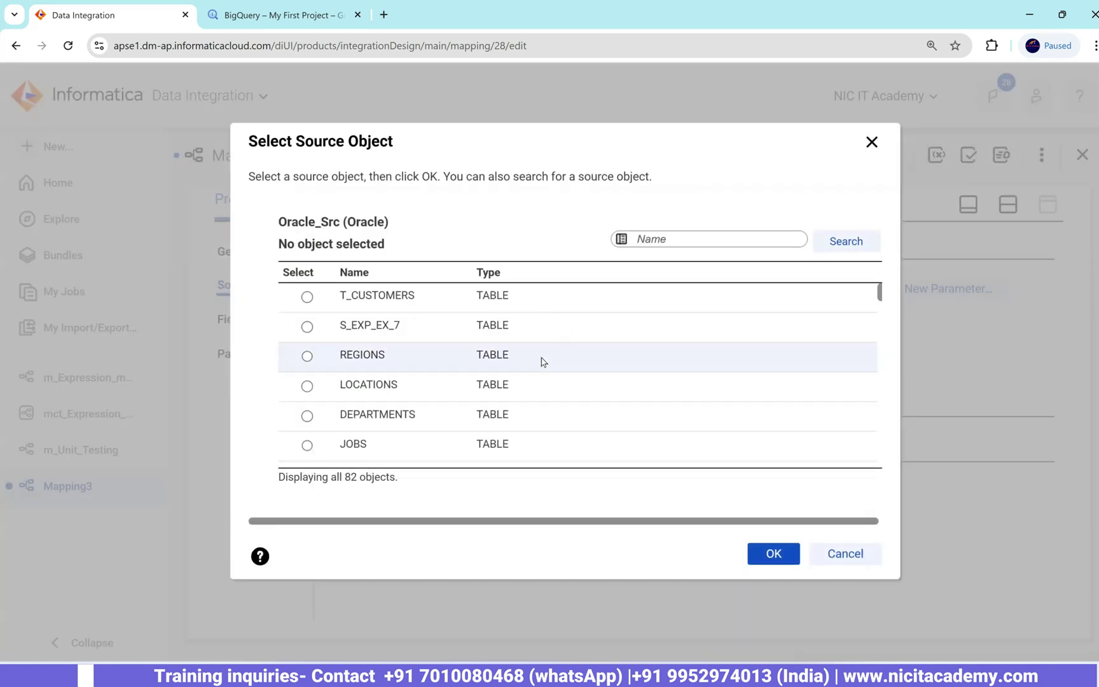
pyautogui.scroll(-5, 531, 369)
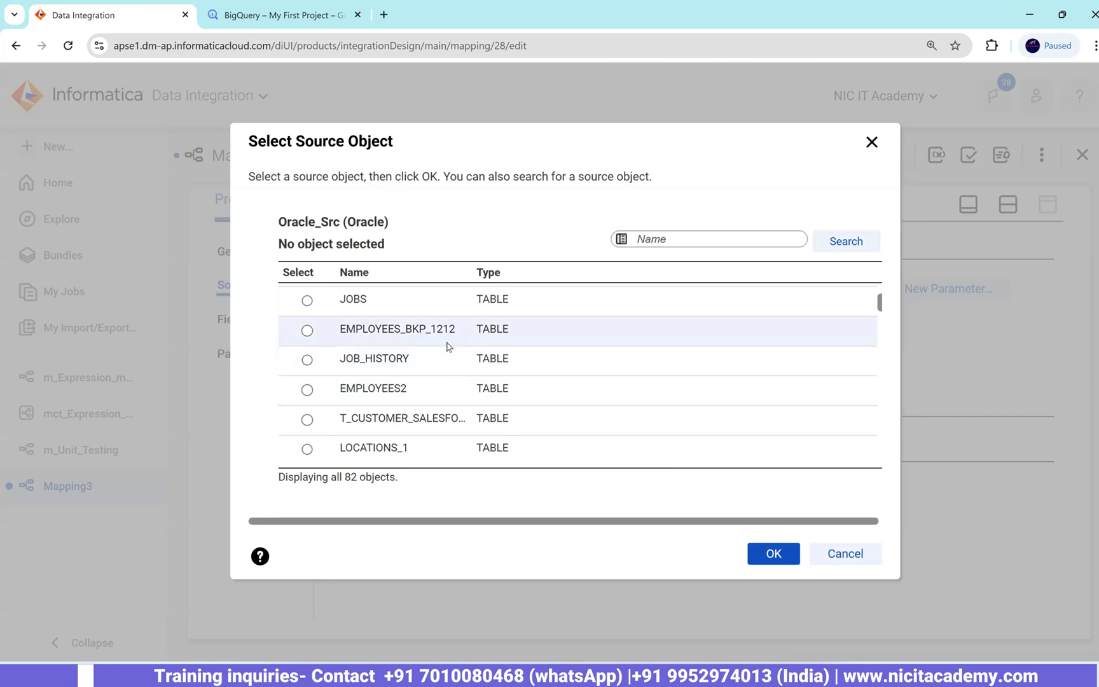
pyautogui.scroll(-2, 448, 352)
pyautogui.click(449, 337)
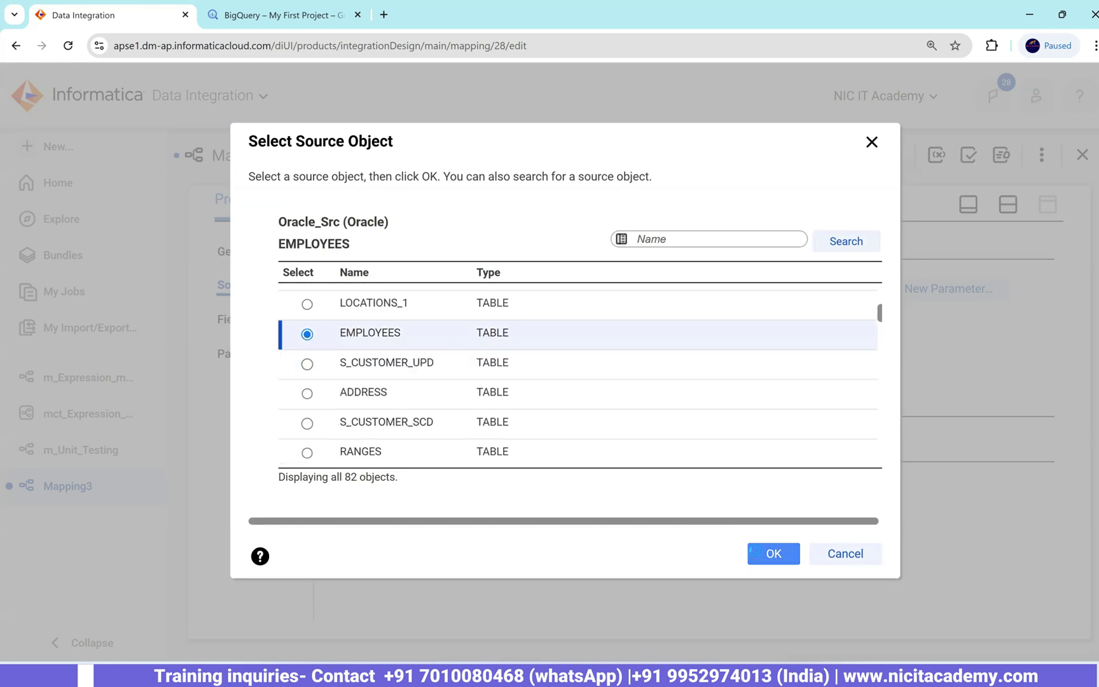
pyautogui.click(773, 553)
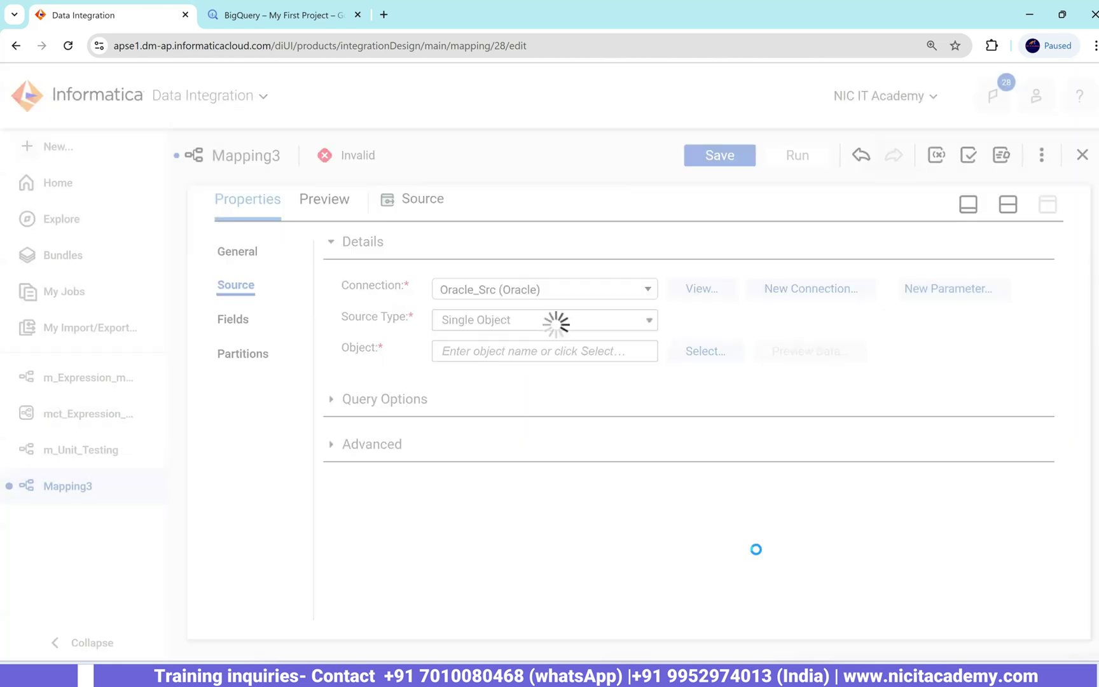
# - Set the Target transformation's connection to GCP_BigQuery (Google BigQuery V2), accepting the connection type change
pyautogui.click(1007, 211)
pyautogui.click(749, 353)
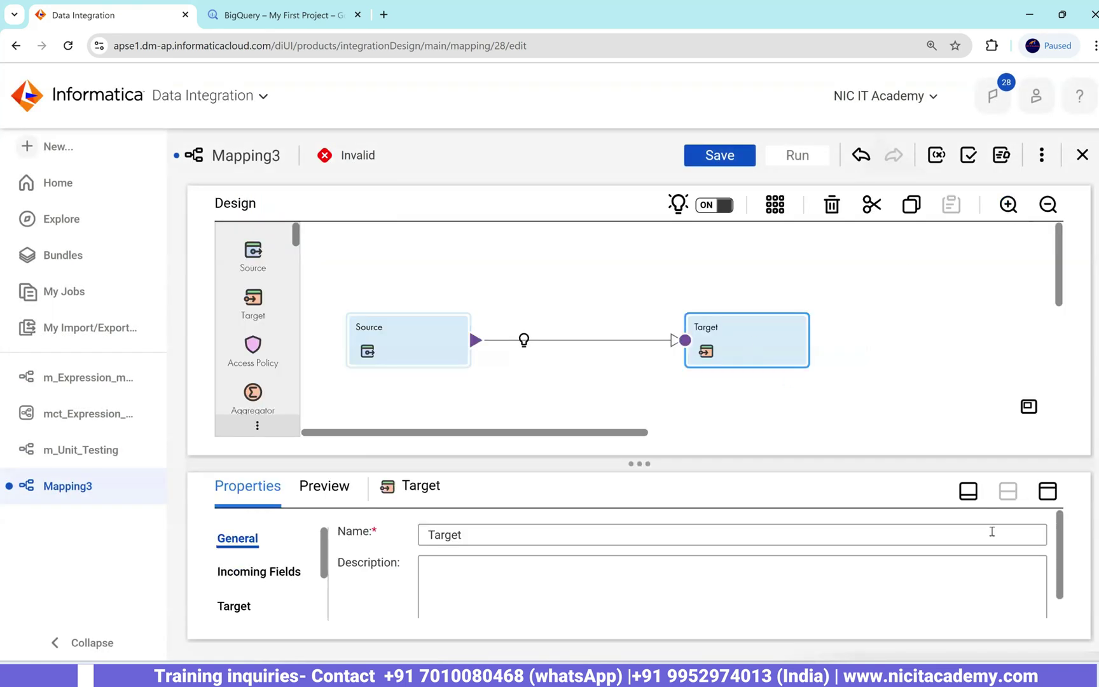
pyautogui.click(1047, 491)
pyautogui.click(232, 321)
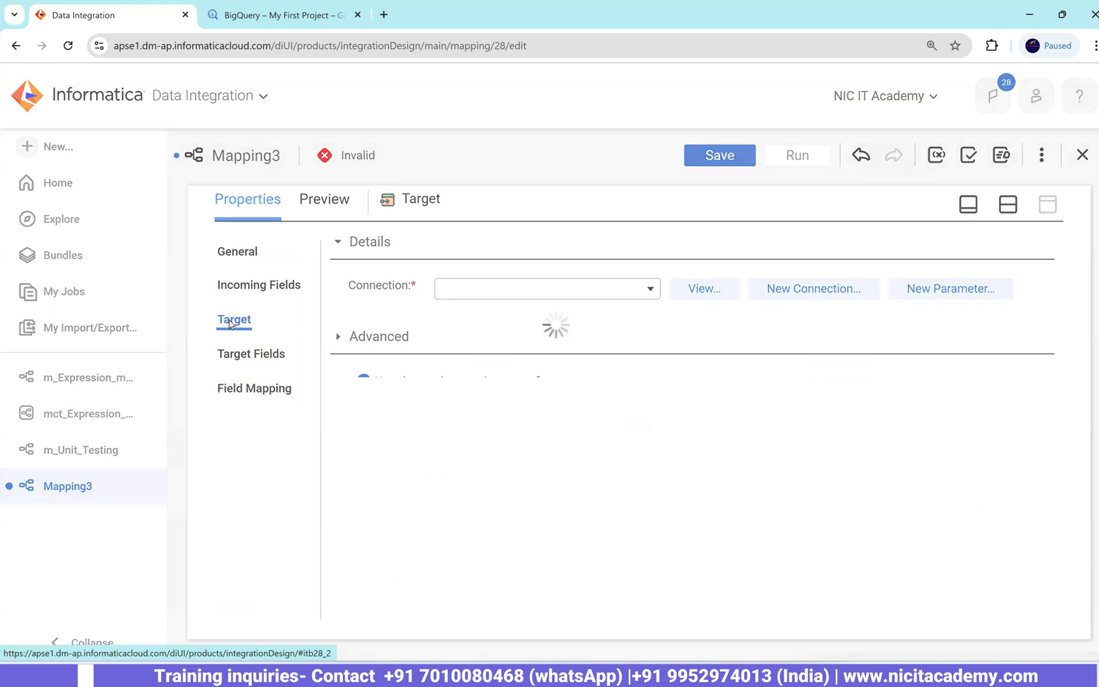
pyautogui.click(512, 295)
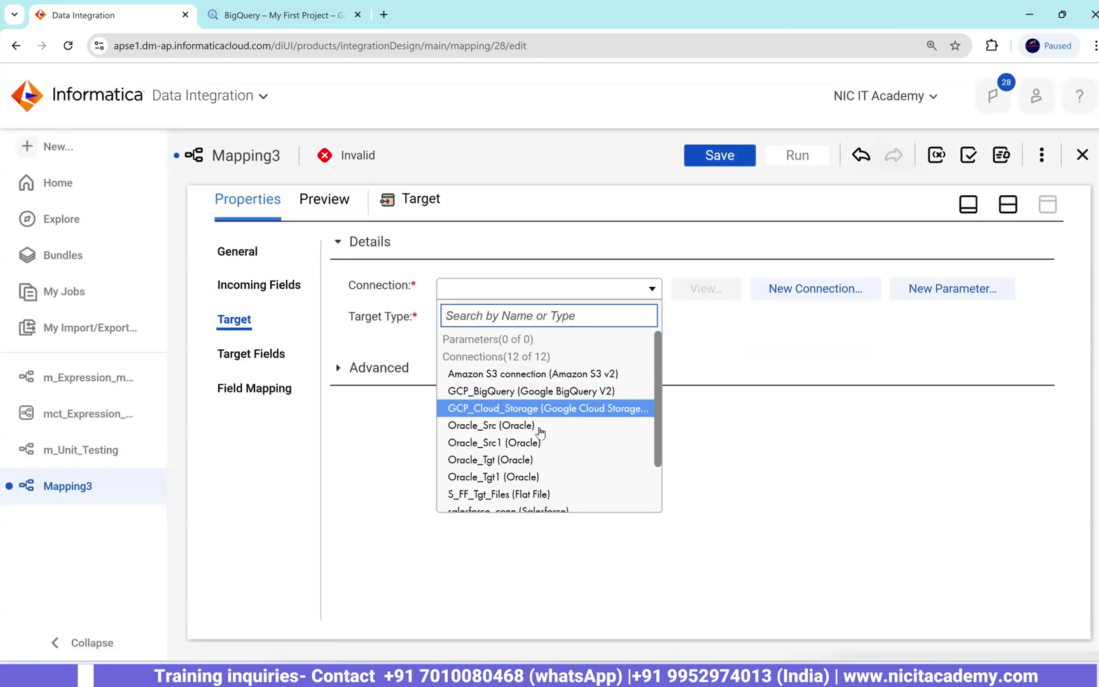
pyautogui.click(540, 374)
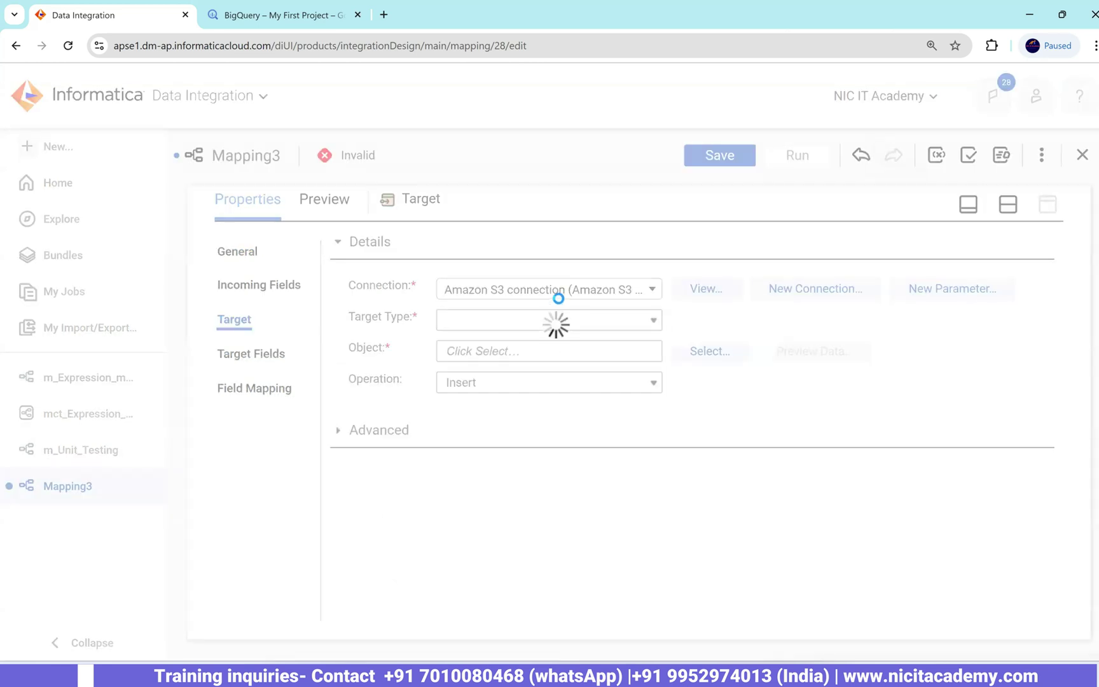
pyautogui.click(564, 292)
pyautogui.click(571, 388)
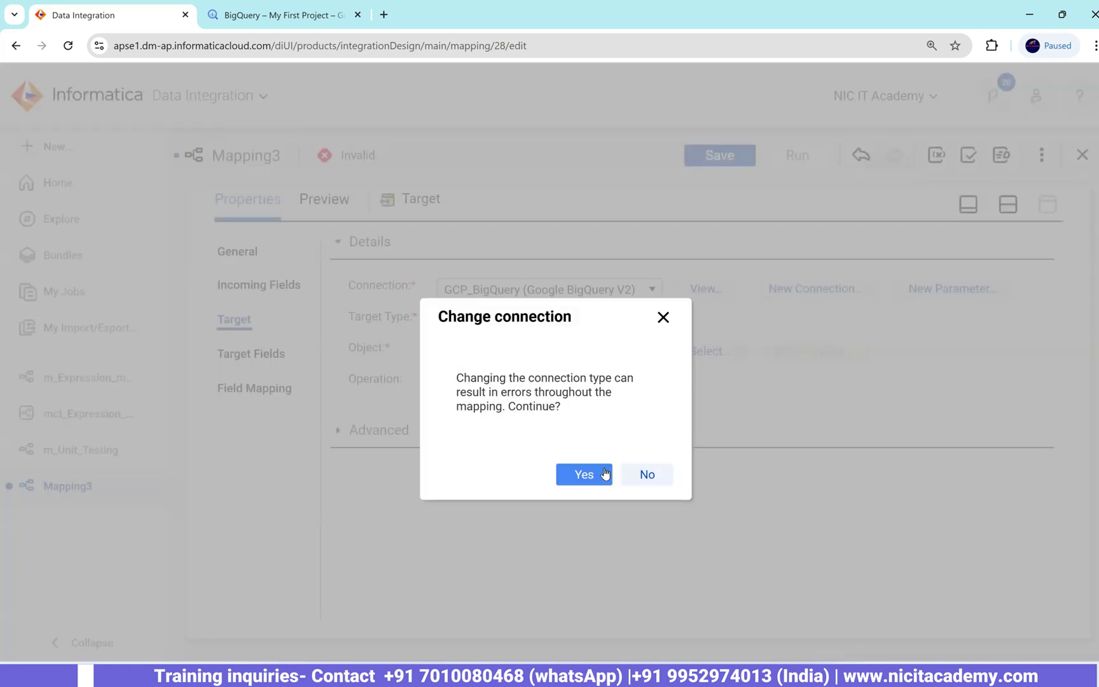
pyautogui.click(604, 473)
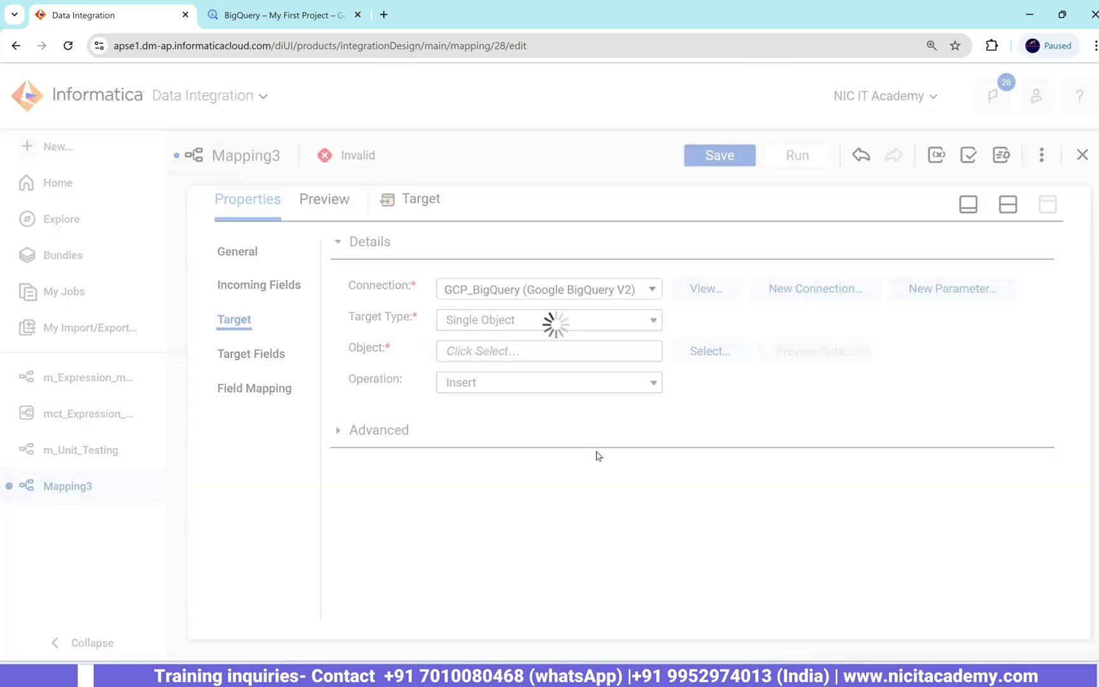
# - Choose an existing table from the CORE_DB package as the target object
pyautogui.click(724, 349)
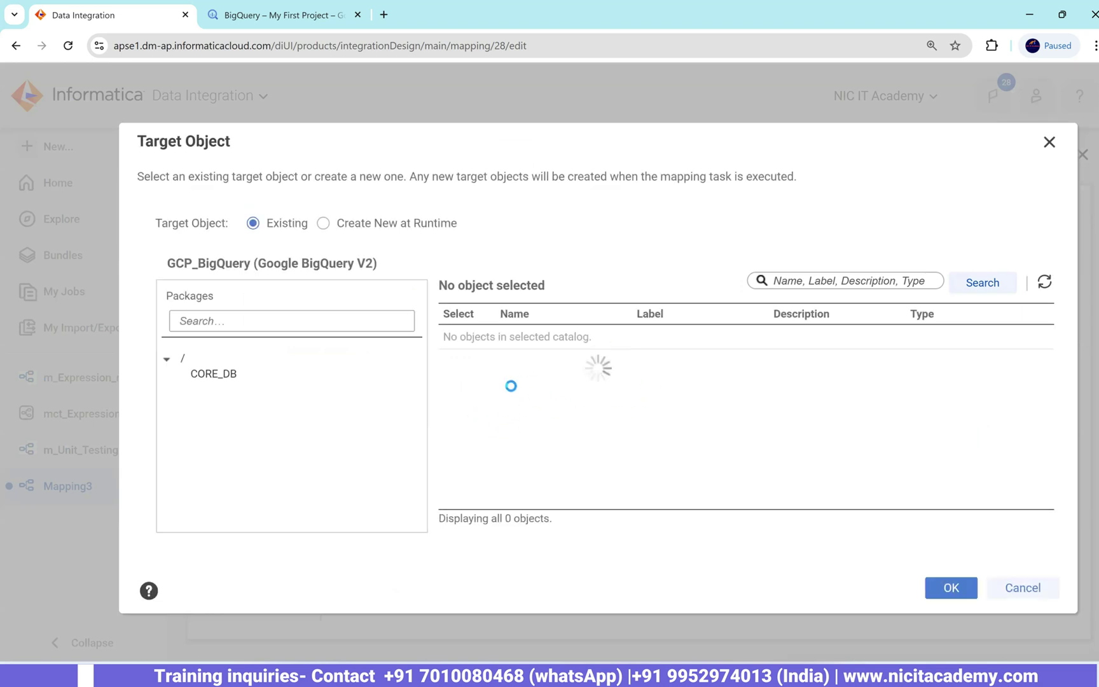
pyautogui.click(490, 345)
pyautogui.click(951, 588)
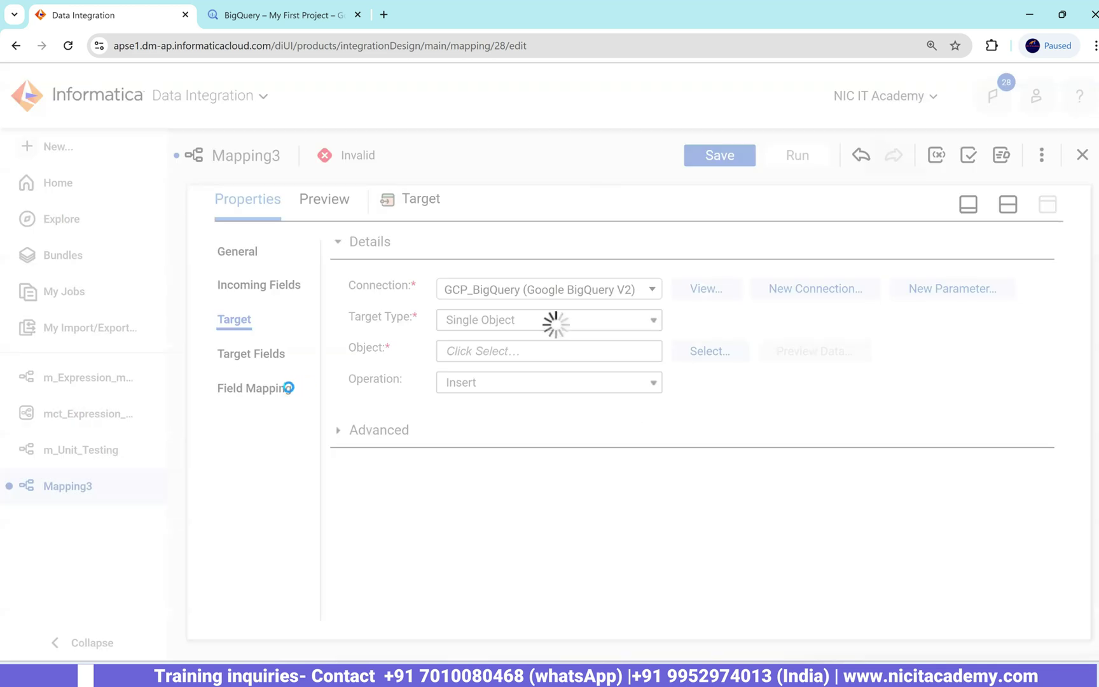
# - Enable Truncate target table in the Target transformation's advanced properties
pyautogui.click(338, 429)
pyautogui.scroll(-5, 488, 458)
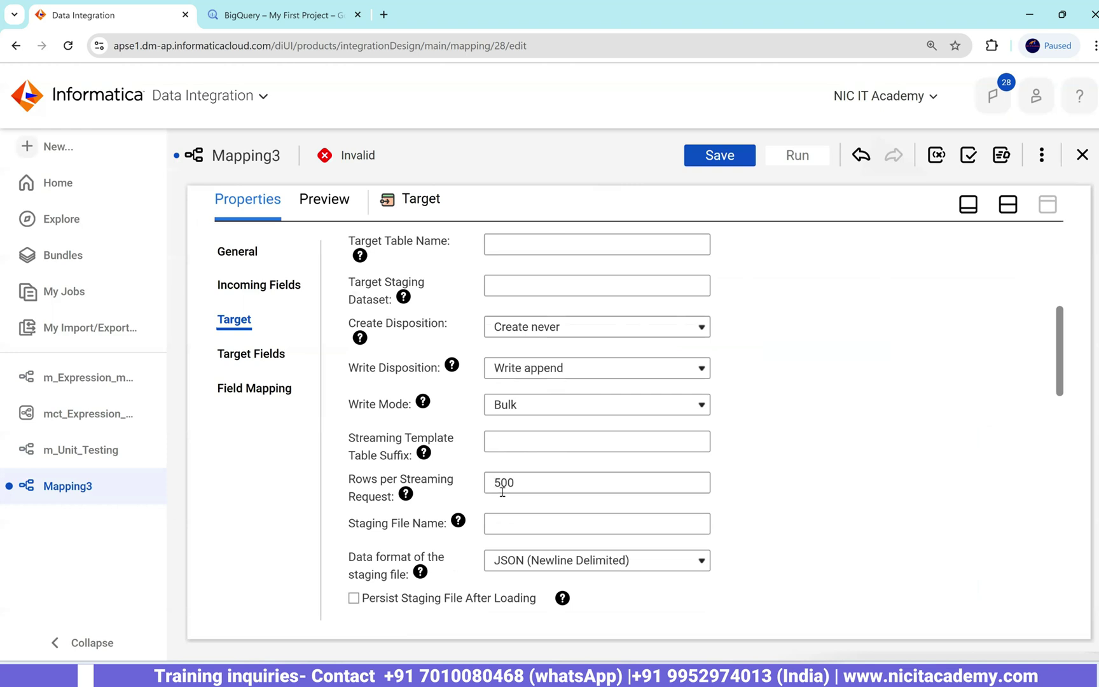
pyautogui.scroll(-6, 489, 527)
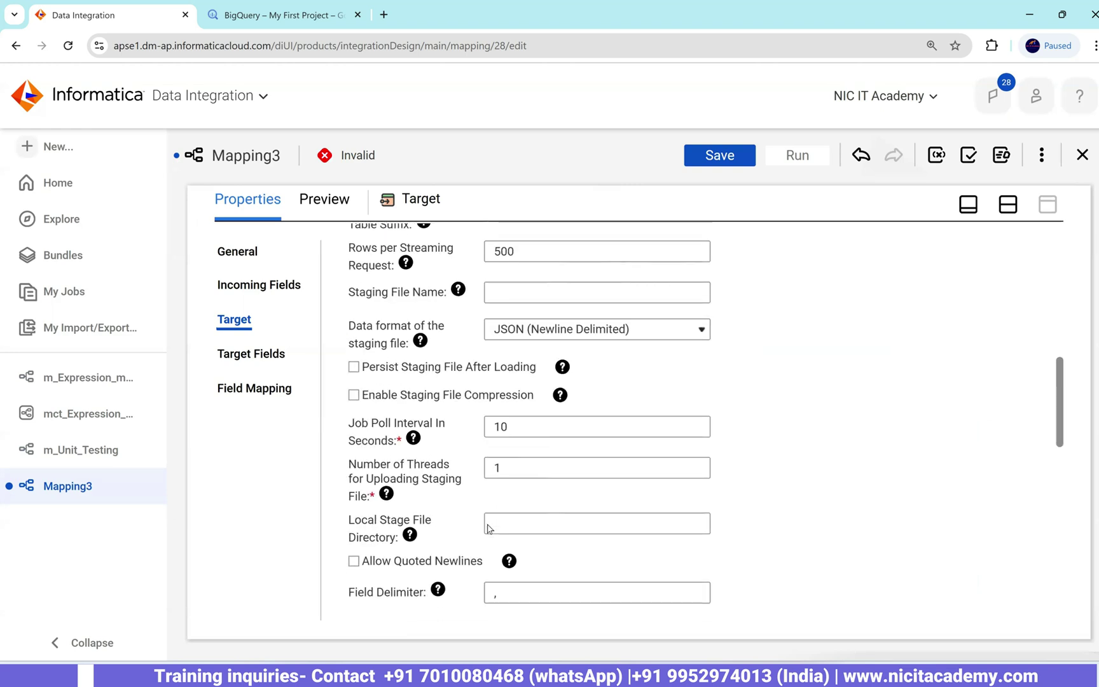
pyautogui.scroll(-3, 494, 519)
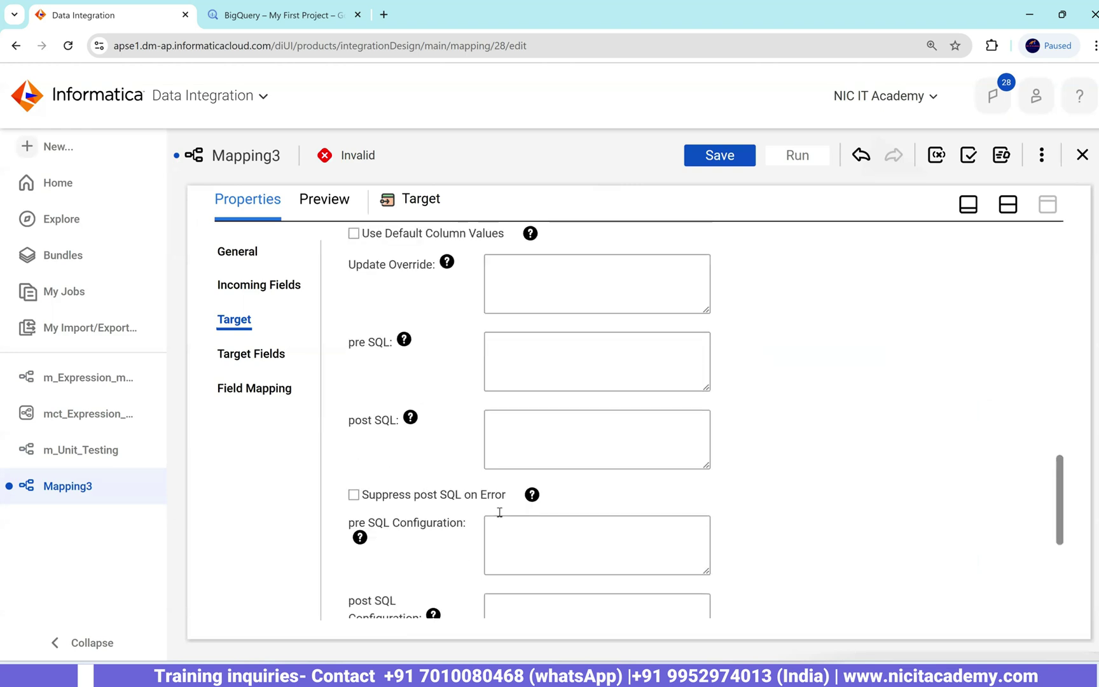
pyautogui.scroll(-5, 499, 512)
pyautogui.scroll(5, 535, 503)
pyautogui.scroll(6, 535, 497)
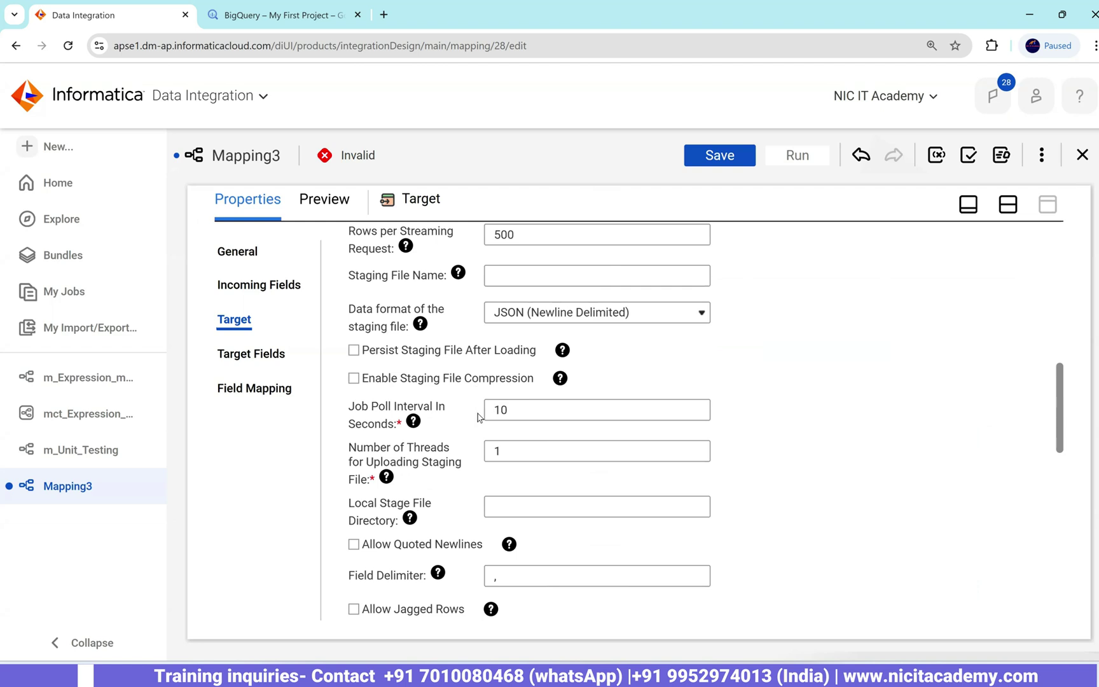
pyautogui.scroll(1, 458, 440)
pyautogui.scroll(3, 456, 440)
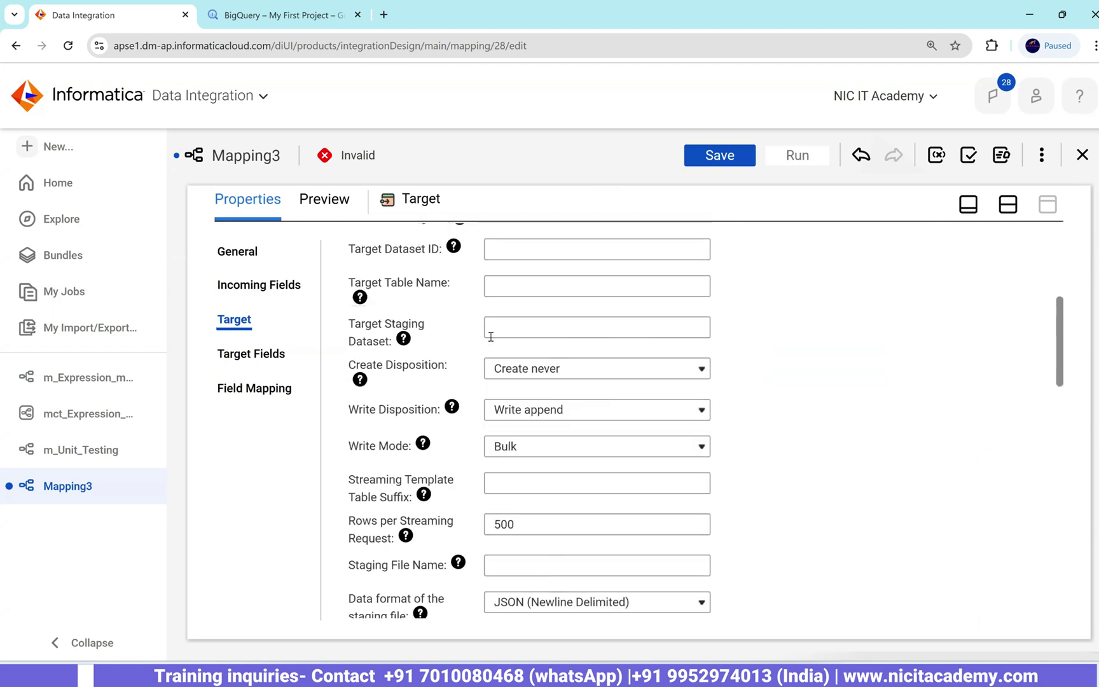
pyautogui.scroll(1, 491, 337)
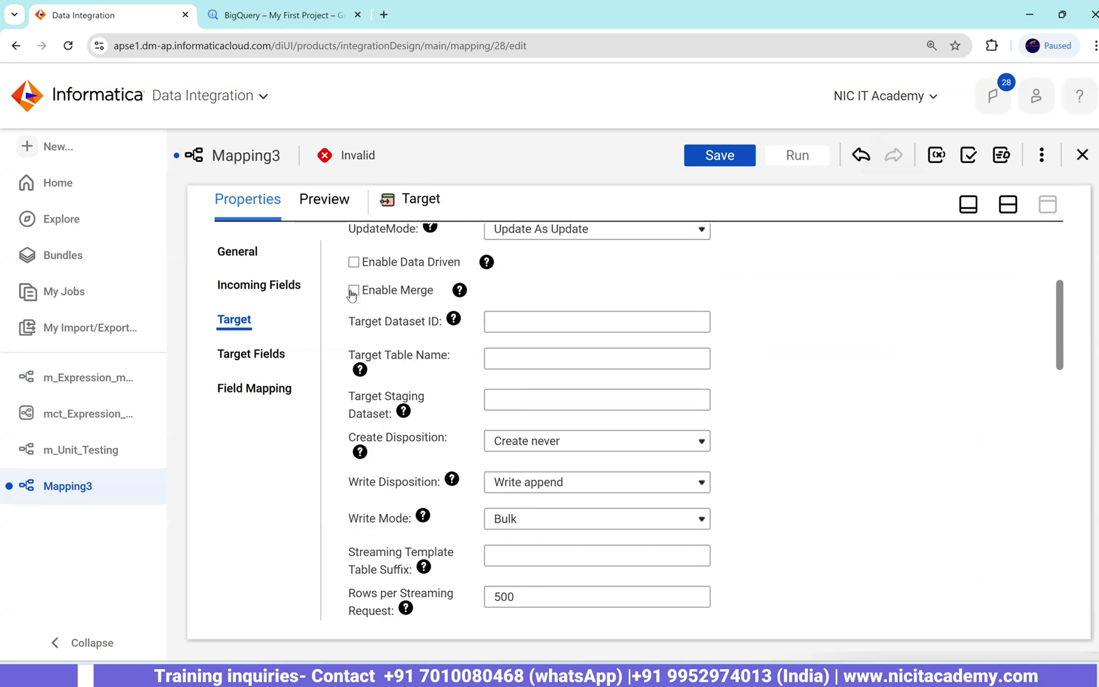
pyautogui.scroll(1, 432, 356)
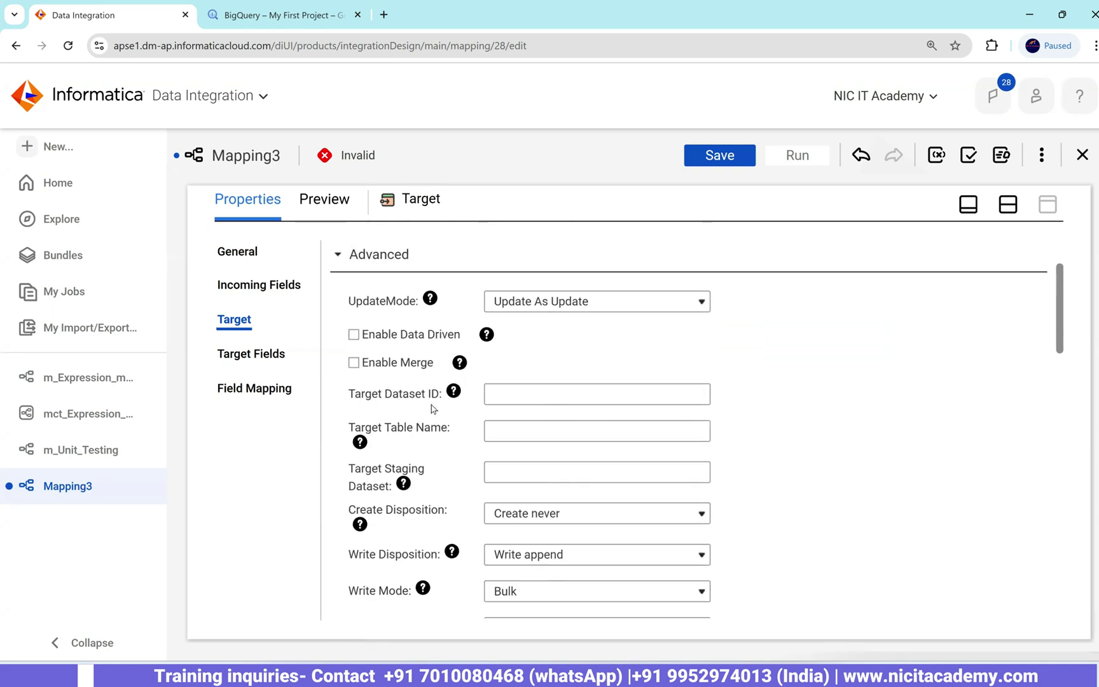
pyautogui.scroll(2, 432, 411)
pyautogui.scroll(-2, 433, 413)
pyautogui.scroll(-2, 426, 413)
pyautogui.scroll(-3, 425, 414)
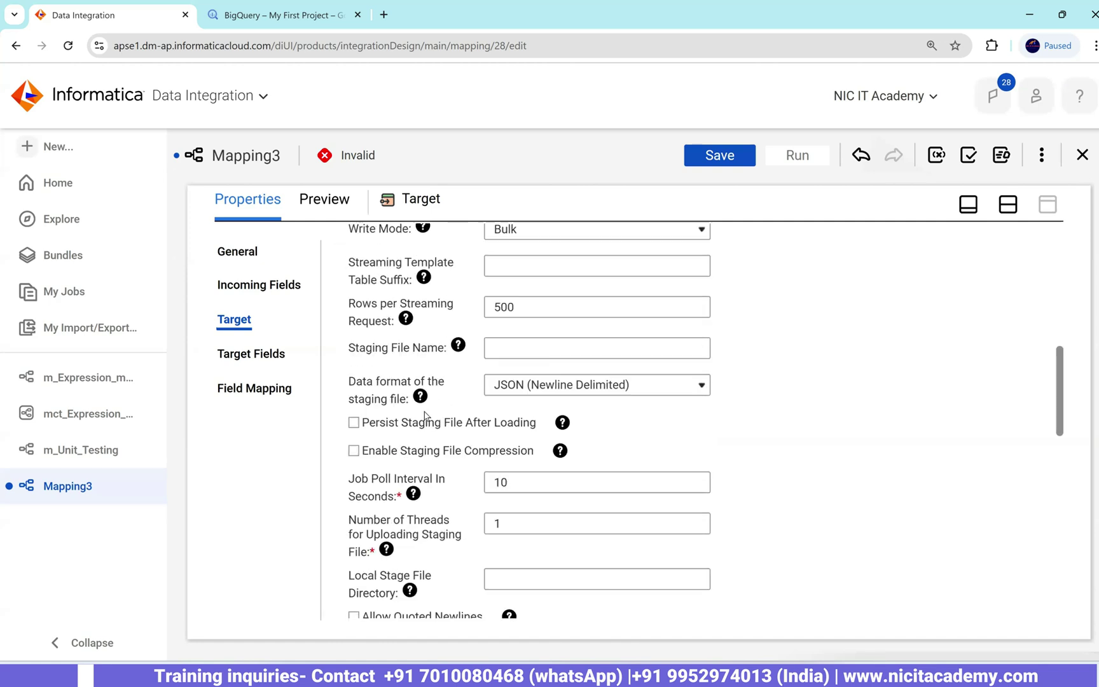
pyautogui.scroll(-4, 425, 415)
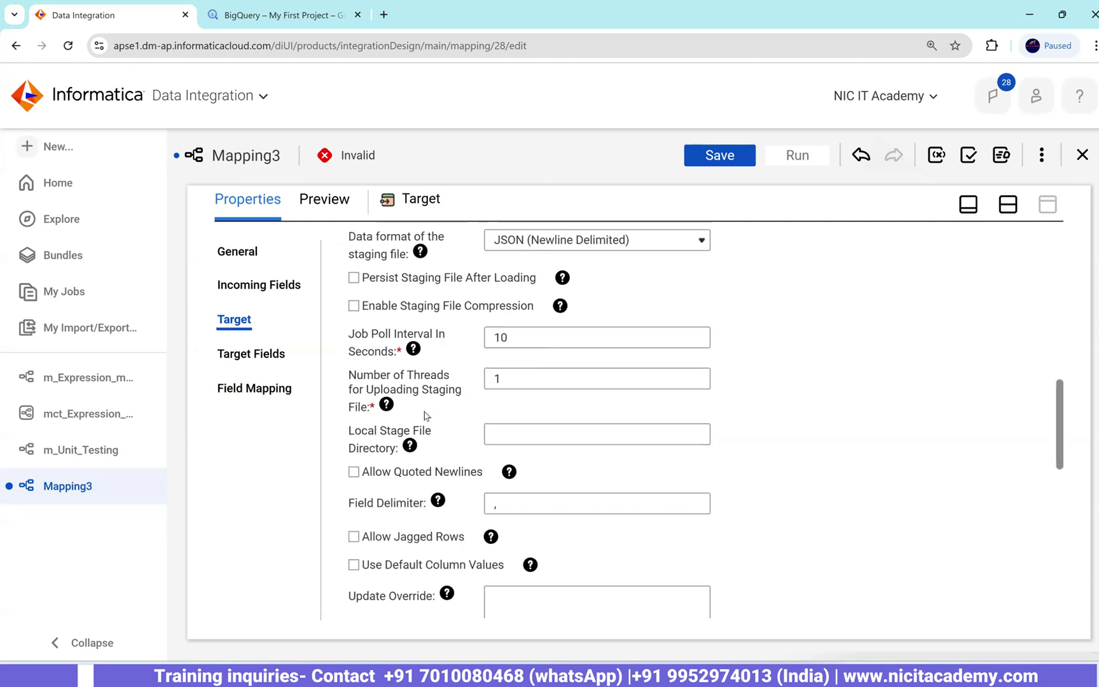
pyautogui.scroll(-5, 425, 415)
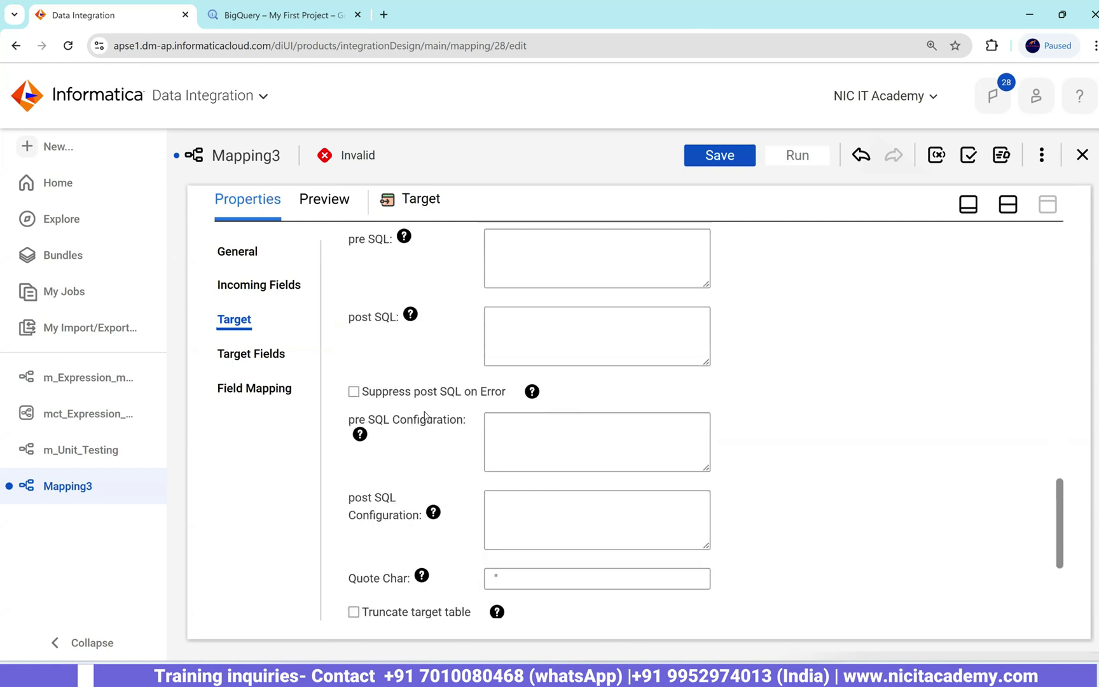
pyautogui.scroll(-1, 425, 414)
pyautogui.click(354, 468)
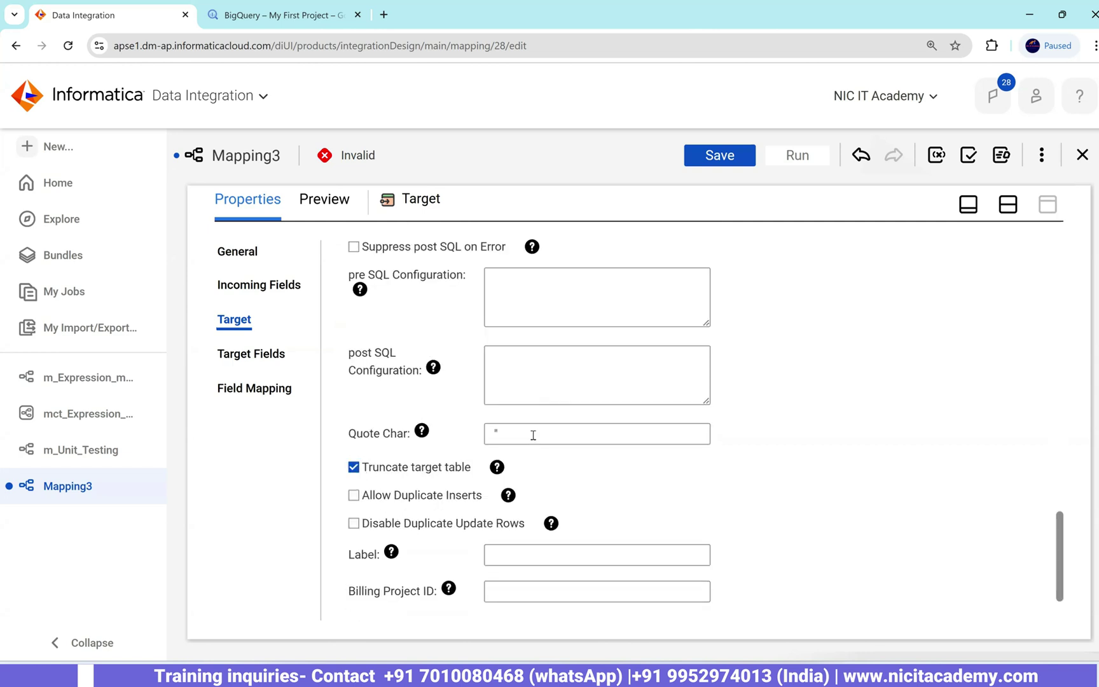
pyautogui.scroll(-1, 518, 437)
# - Map the incoming fields to the target fields automatically with Smart Map
pyautogui.click(254, 388)
pyautogui.click(961, 298)
pyautogui.click(887, 358)
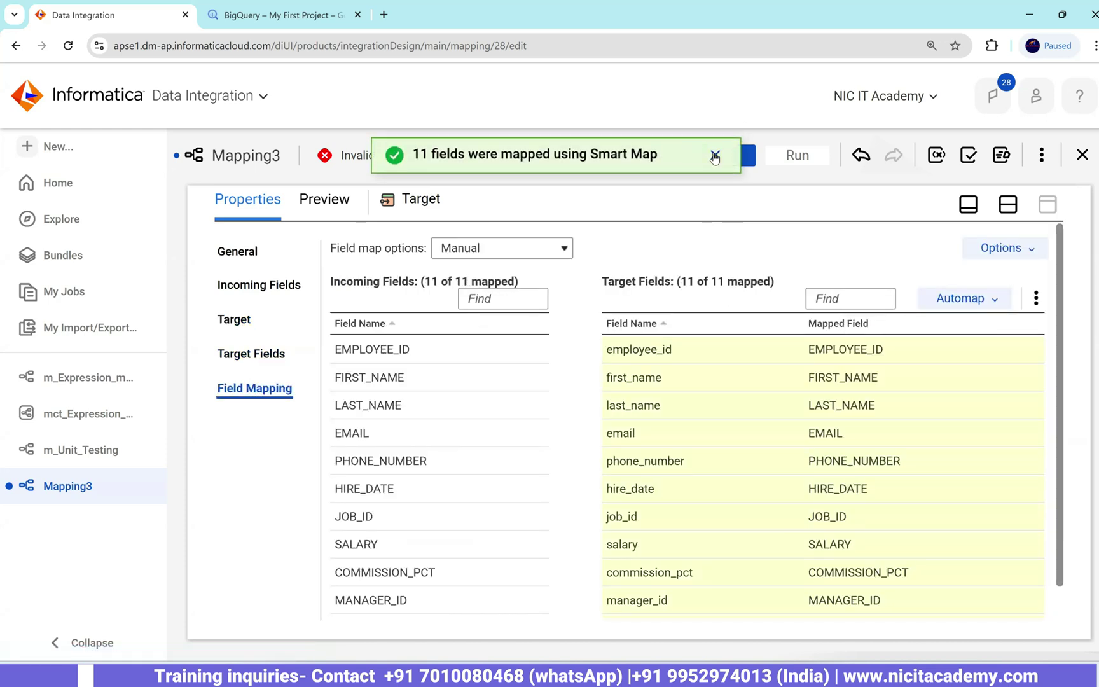
# - Save the m_QA_Stg mapping and run it
pyautogui.click(738, 164)
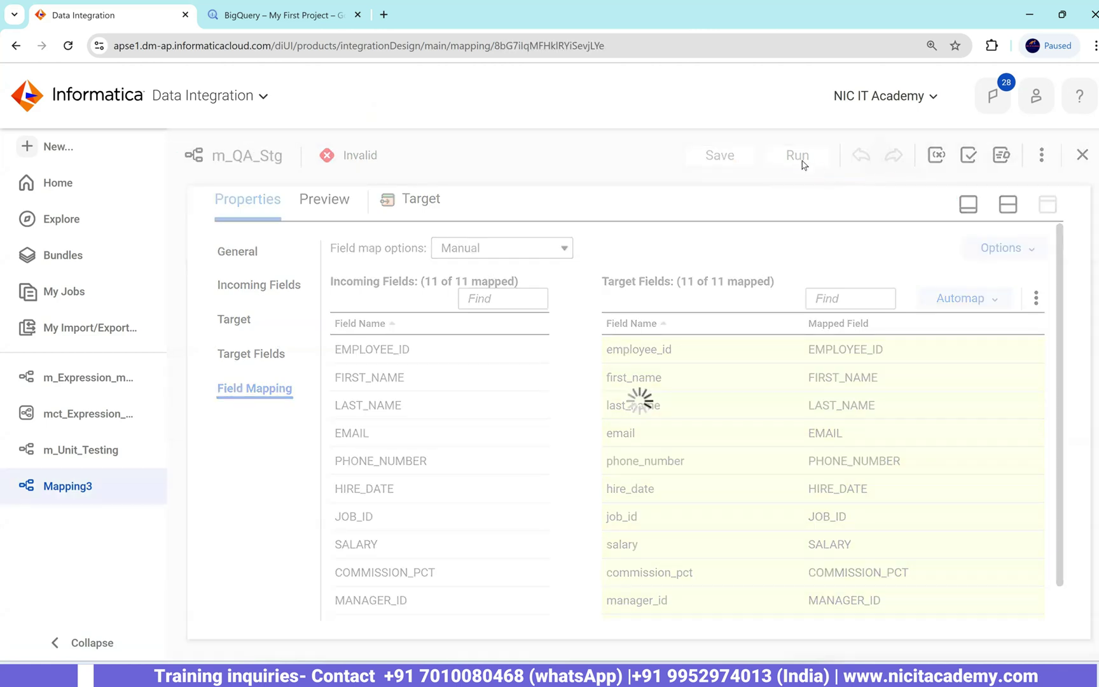
pyautogui.click(797, 155)
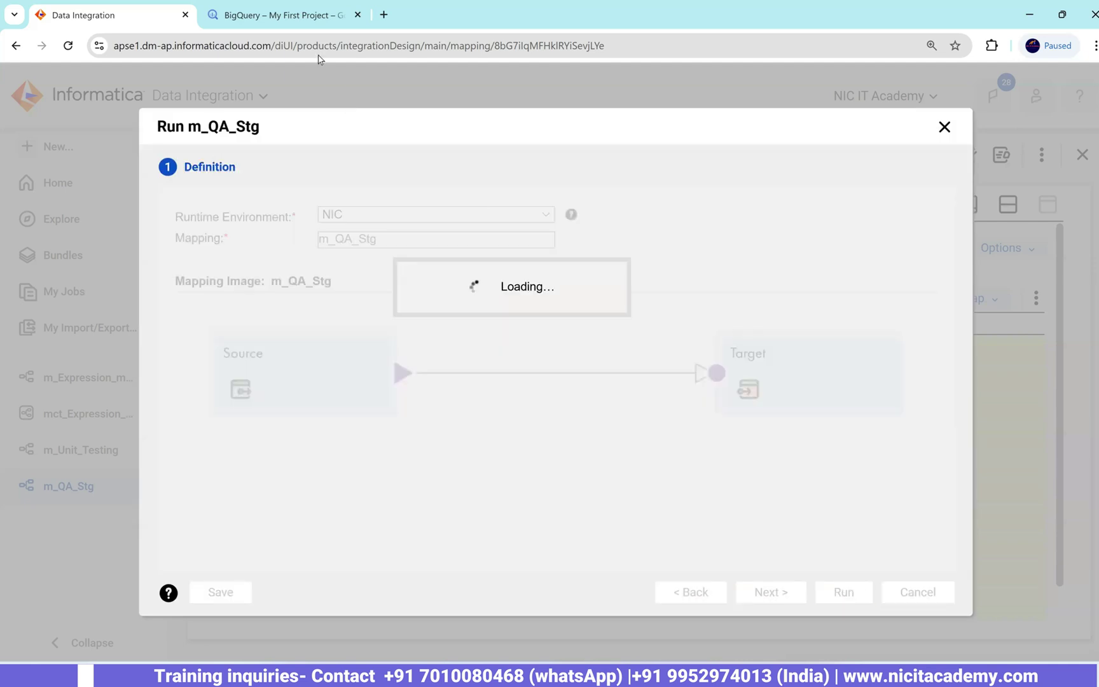
# - Switch to BigQuery and run the select queries on QA_STG.t_stg_employees and CORE_DB.t_bg_employees, one after the other
pyautogui.click(284, 15)
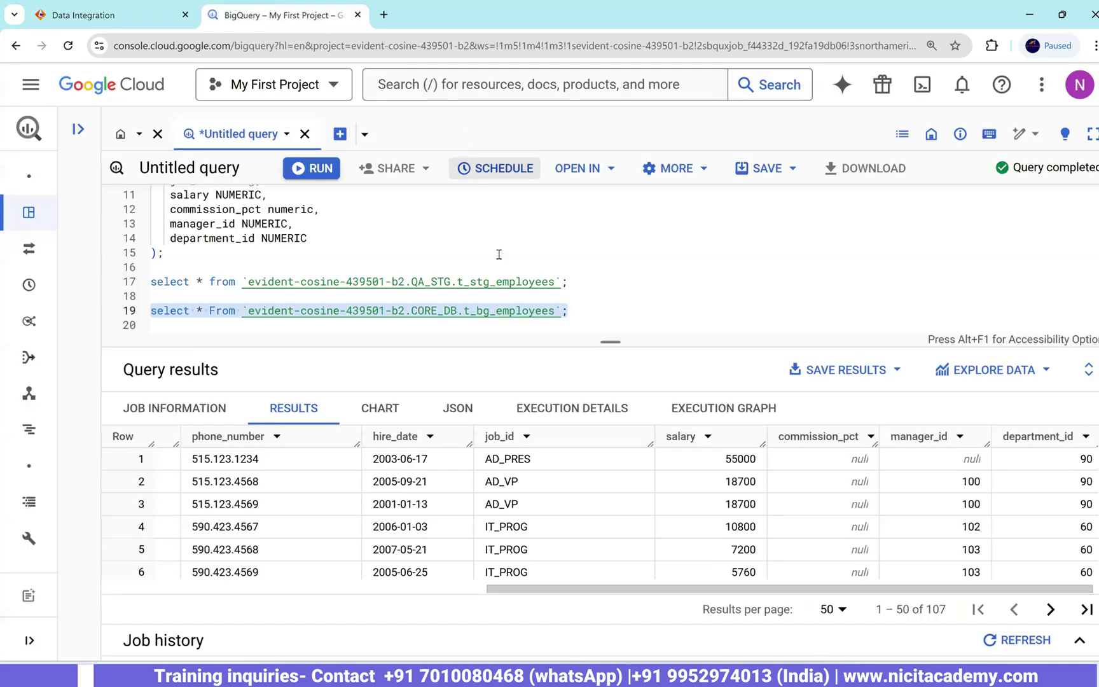
pyautogui.click(600, 283)
pyautogui.moveTo(566, 282); pyautogui.dragTo(150, 282)
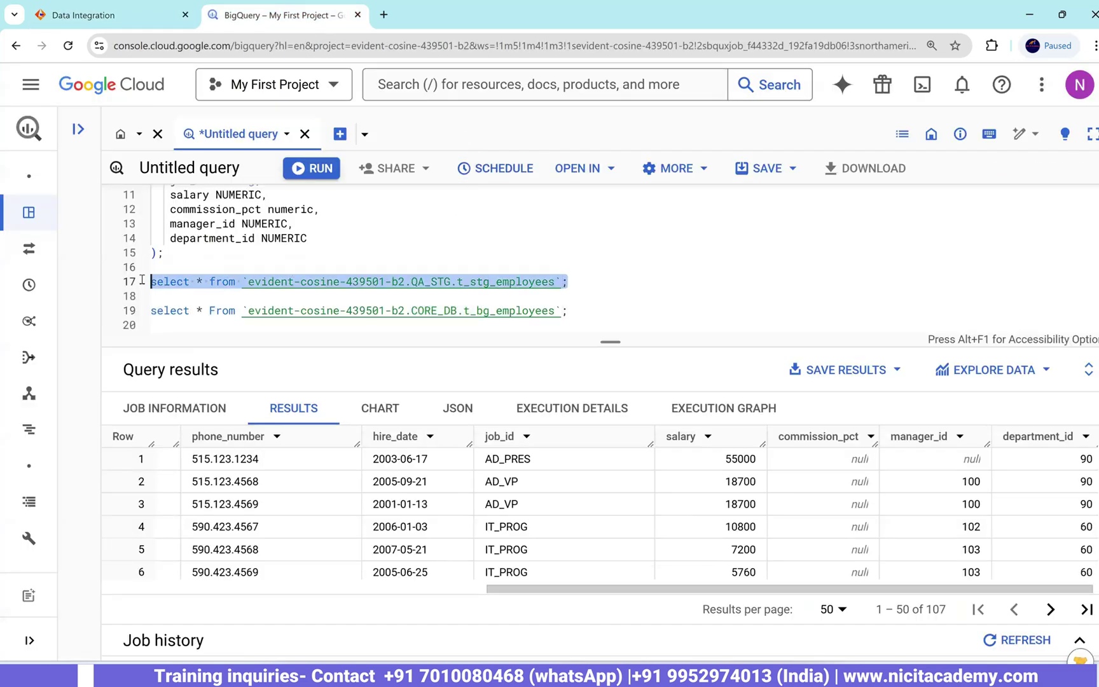
pyautogui.click(328, 175)
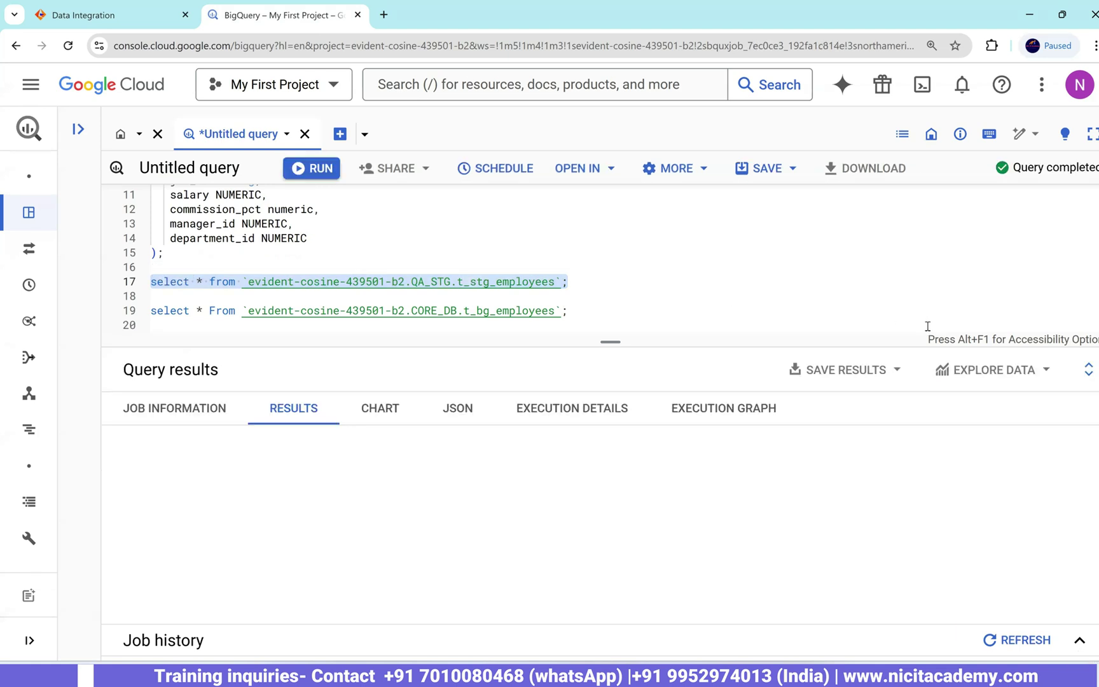
pyautogui.moveTo(568, 310); pyautogui.dragTo(150, 311)
pyautogui.click(310, 168)
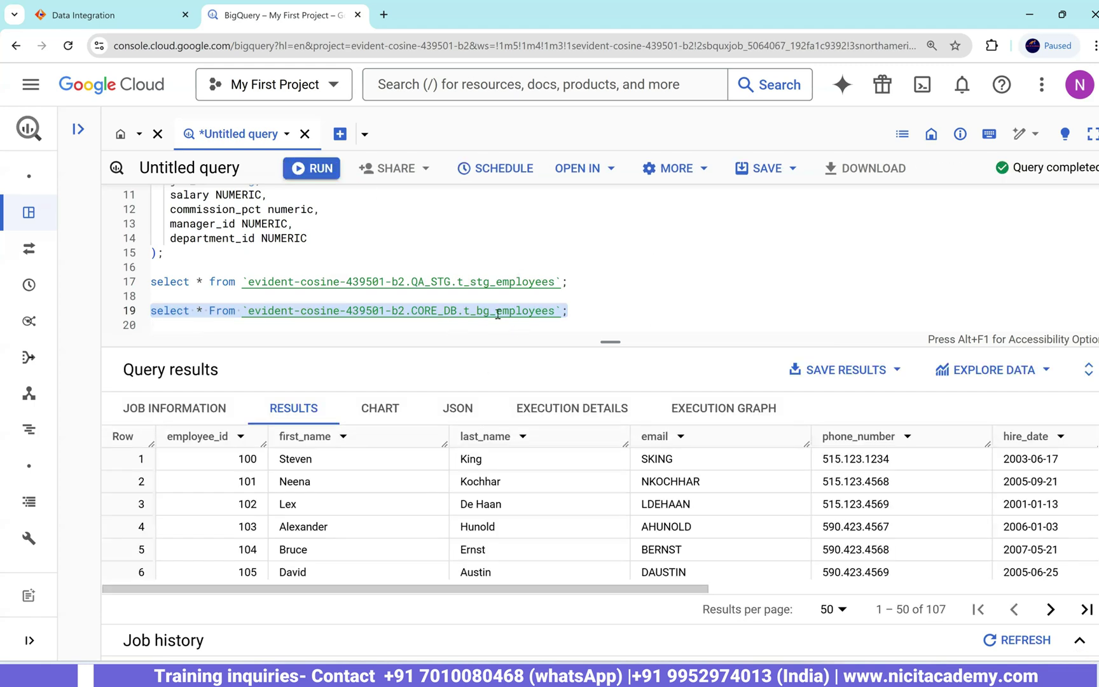
# - Rerun only the select query on QA_STG.t_stg_employees to check whether the staging data has loaded
pyautogui.moveTo(567, 284); pyautogui.dragTo(150, 282)
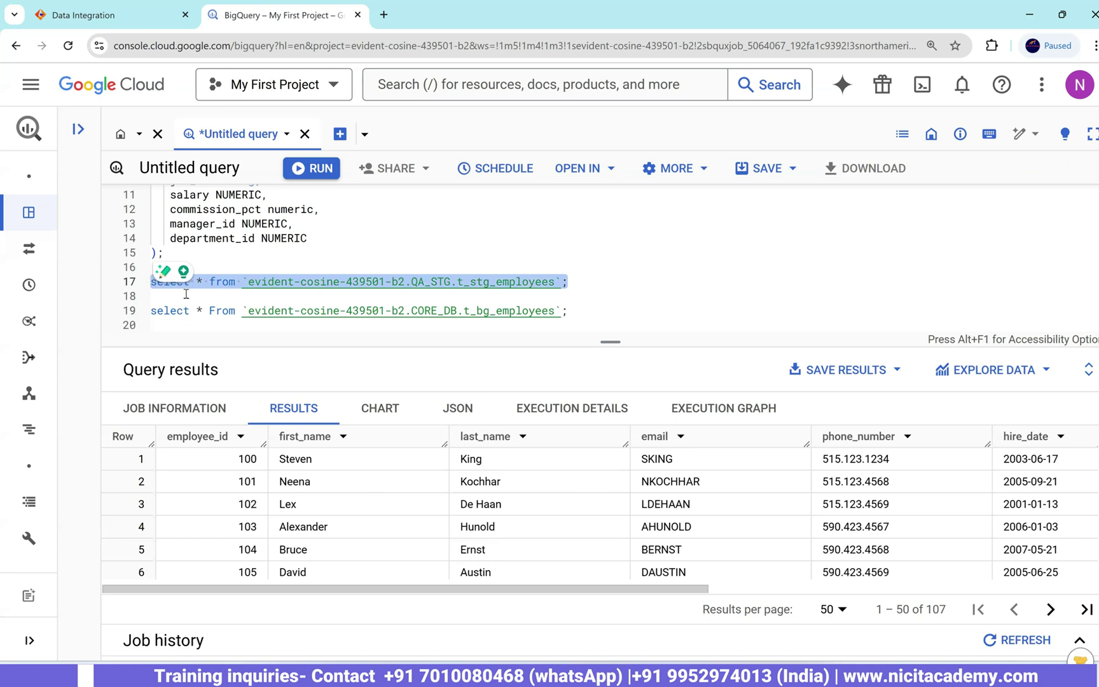
pyautogui.click(582, 280)
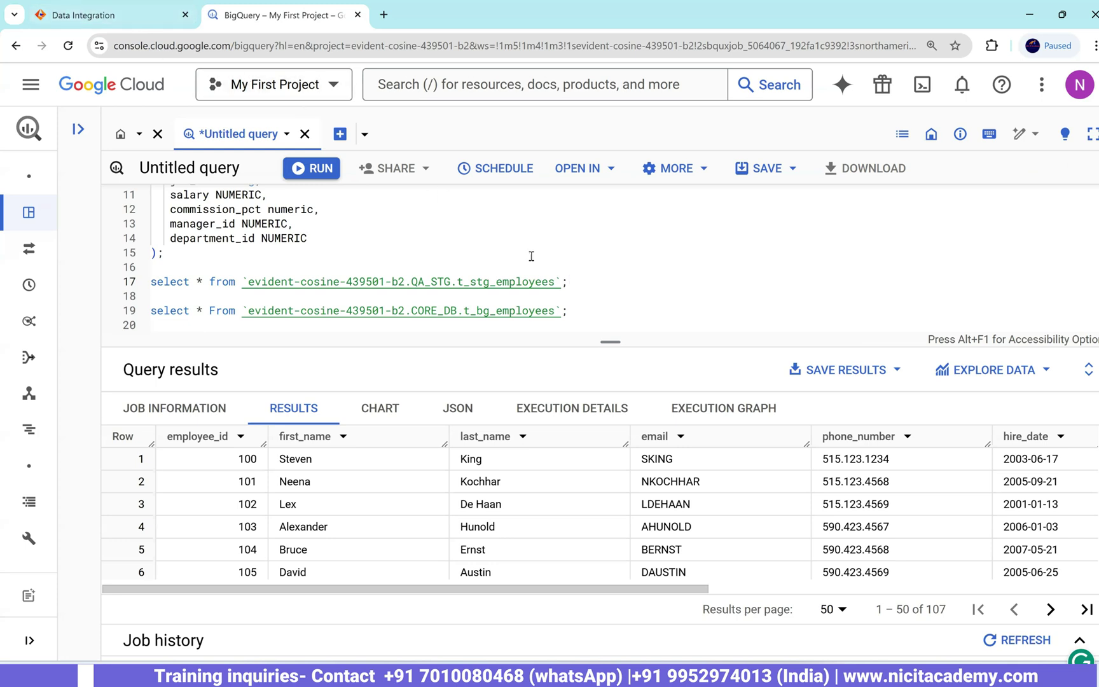
pyautogui.moveTo(581, 282); pyautogui.dragTo(473, 282)
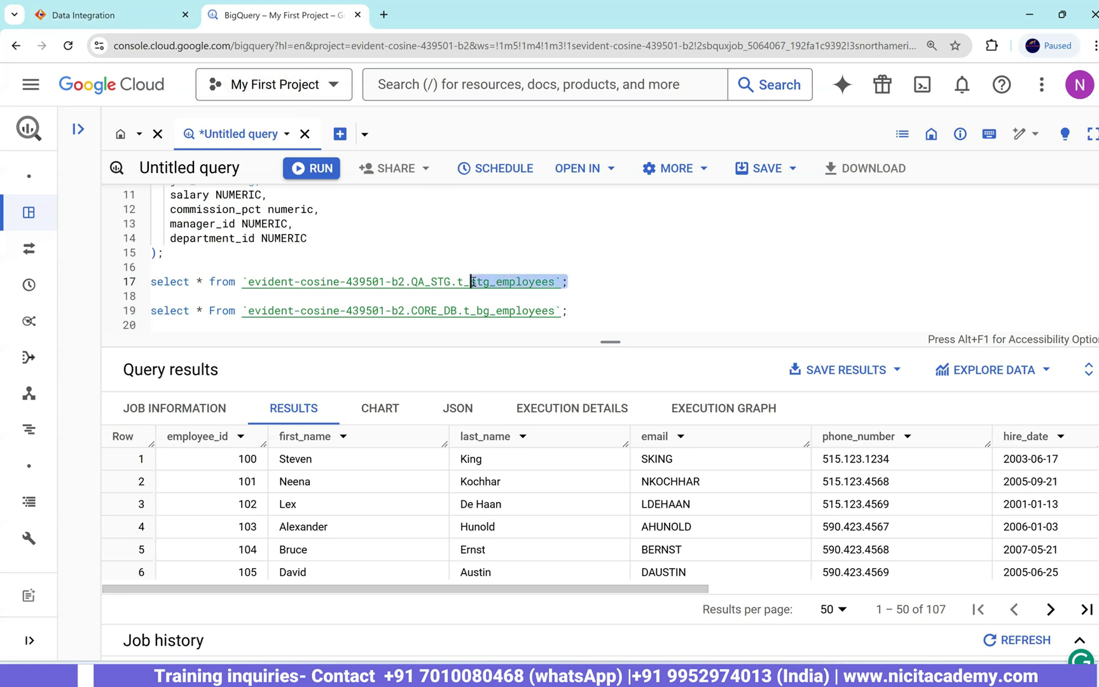
pyautogui.click(583, 305)
pyautogui.moveTo(568, 282); pyautogui.dragTo(151, 282)
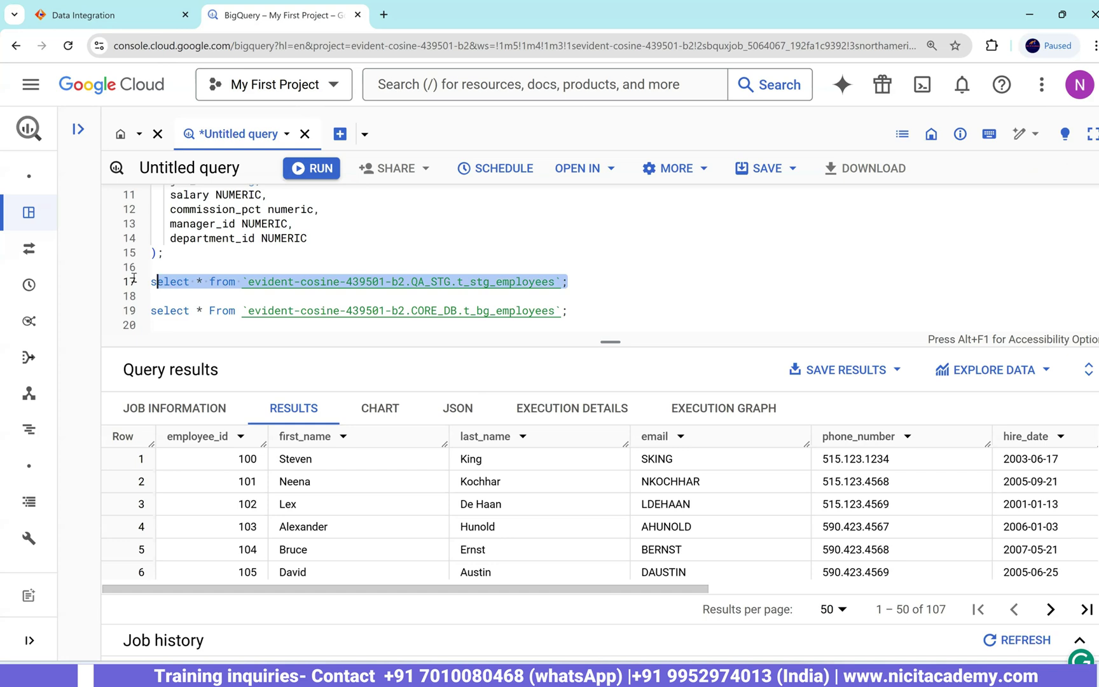
pyautogui.click(311, 168)
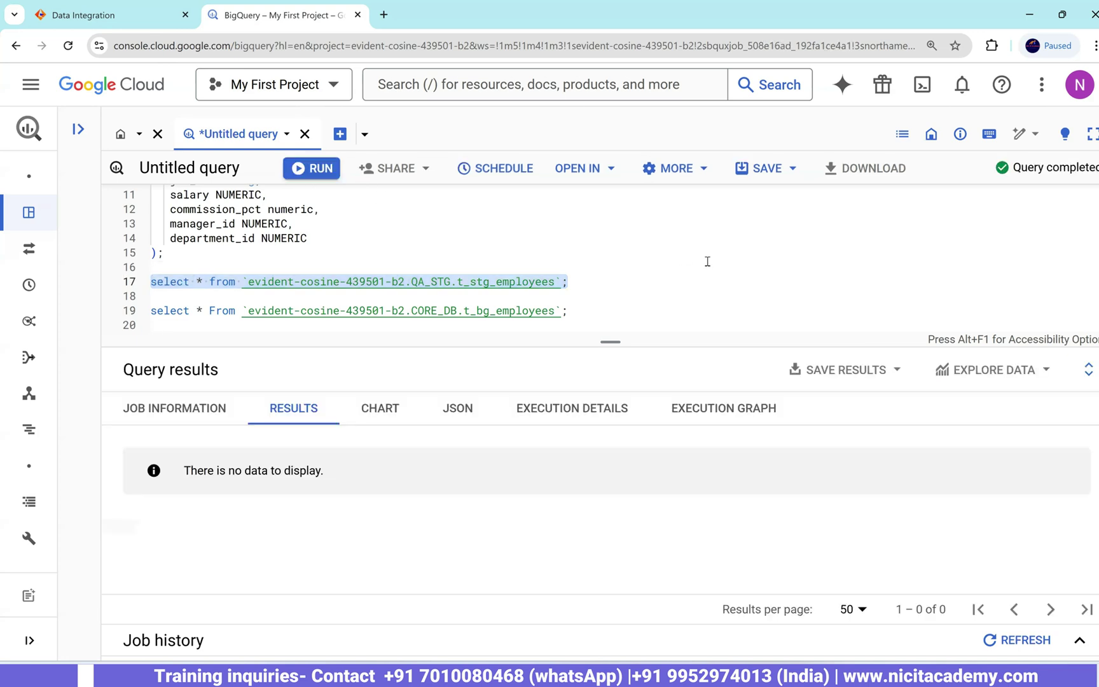
pyautogui.click(310, 168)
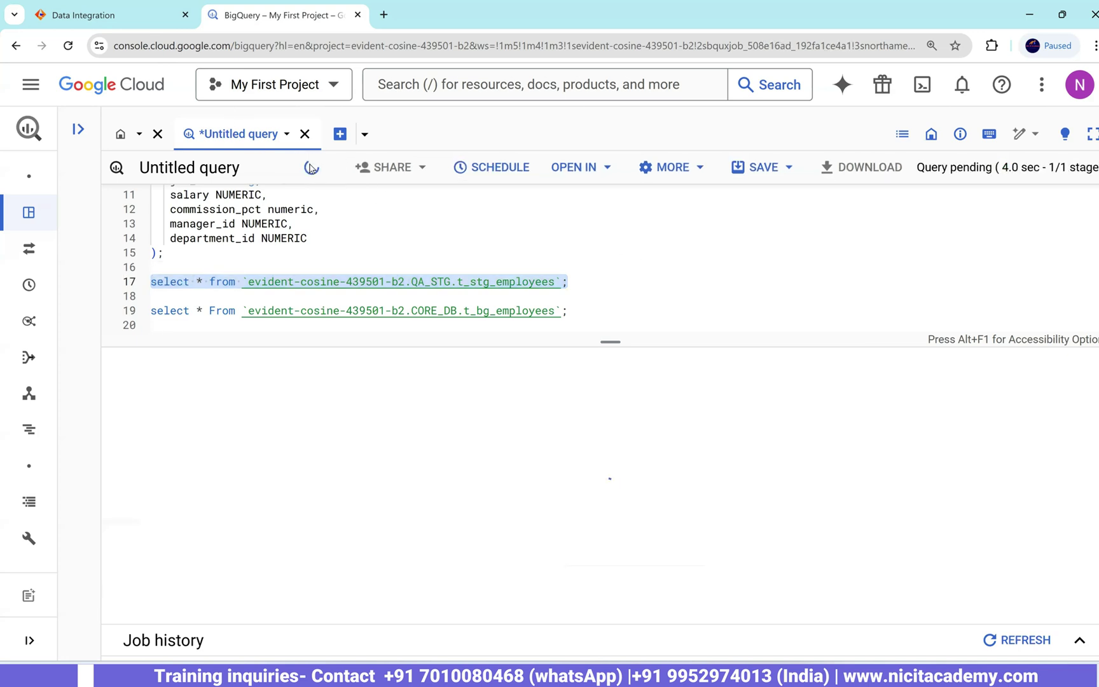
pyautogui.click(310, 168)
pyautogui.click(310, 168)
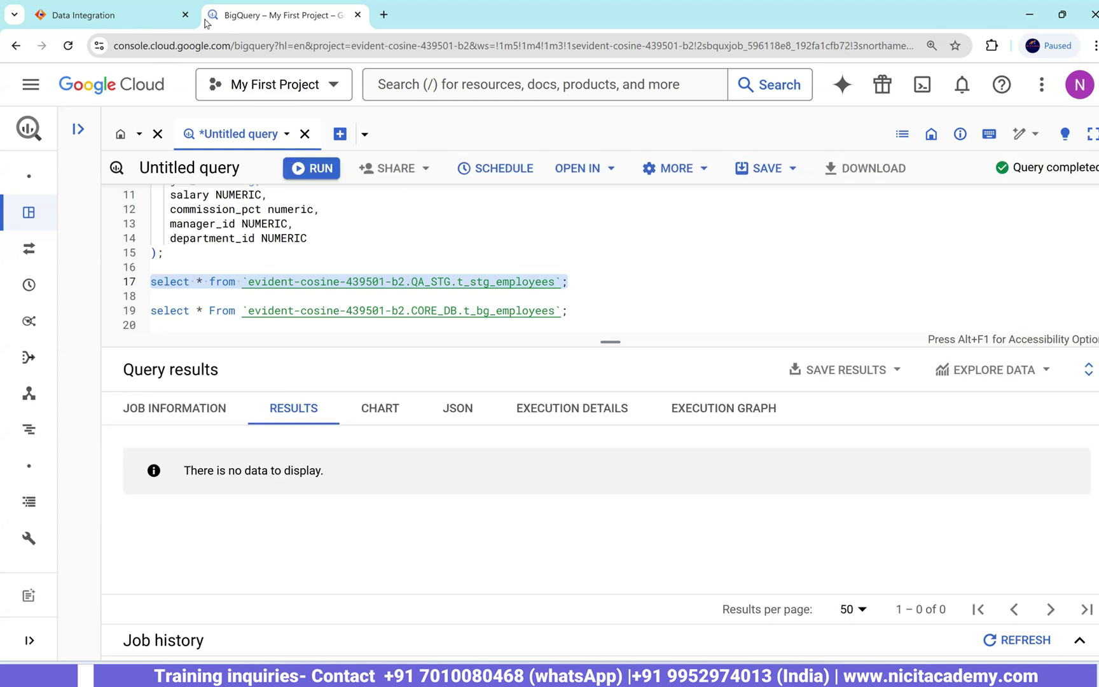
# - Switch to Informatica Data Integration, remove the asset name filter from My Jobs and refresh the list to monitor the m_QA_Stg job
pyautogui.click(114, 15)
pyautogui.click(64, 291)
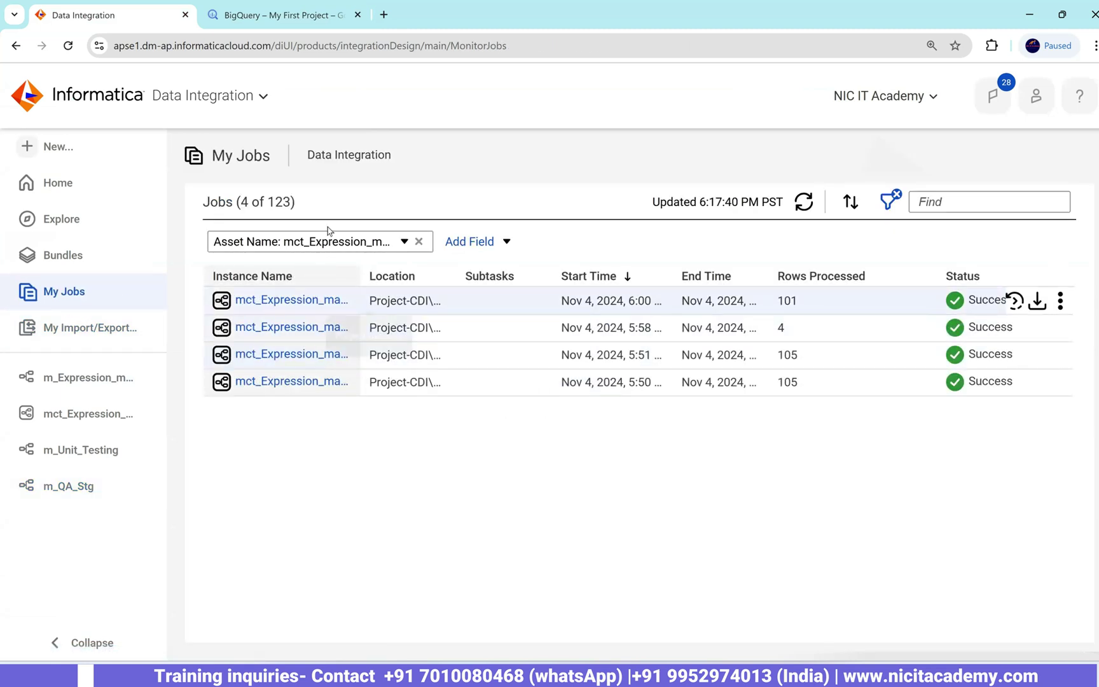
pyautogui.click(419, 242)
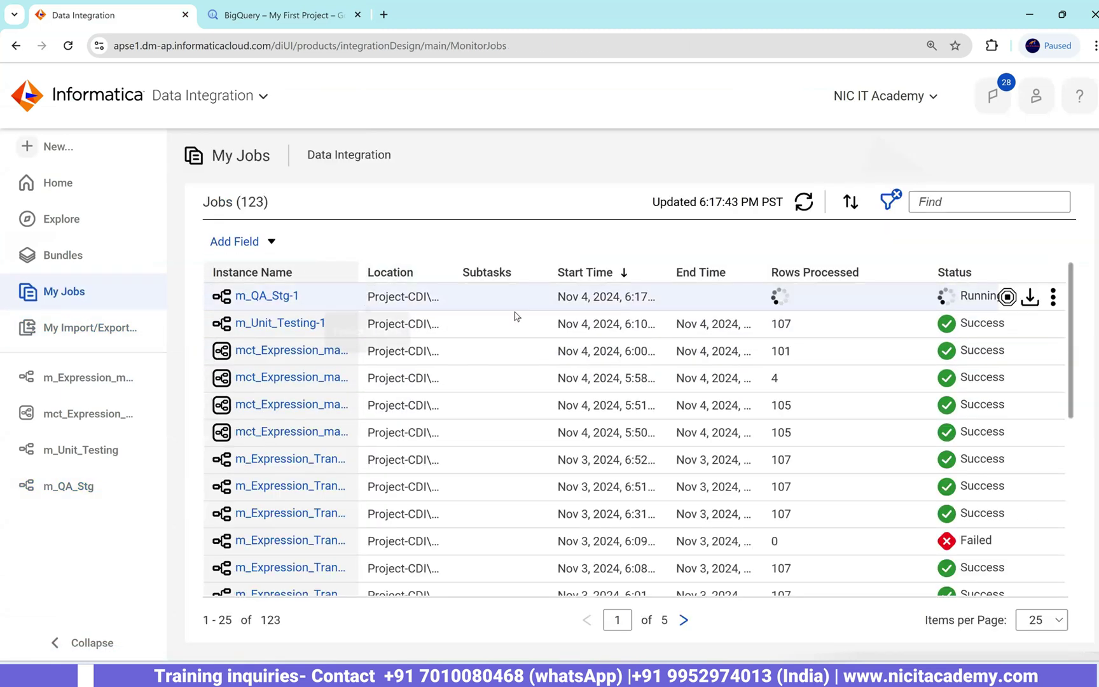
pyautogui.click(805, 203)
pyautogui.click(804, 202)
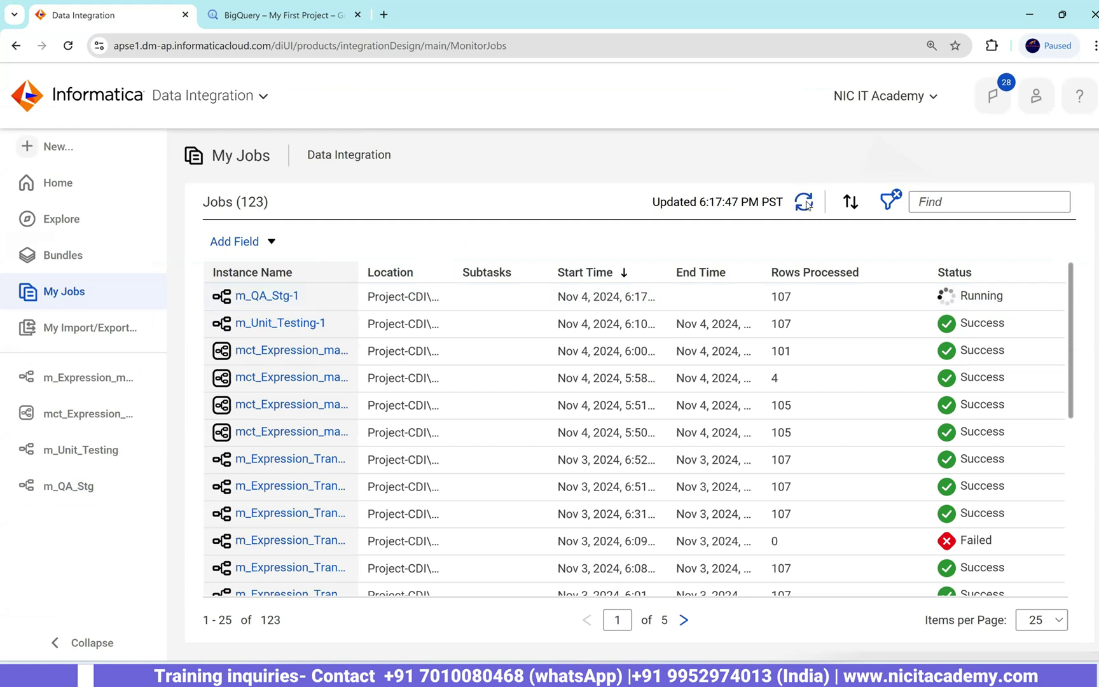
pyautogui.click(804, 202)
pyautogui.click(804, 202)
pyautogui.click(805, 202)
pyautogui.click(805, 202)
pyautogui.click(804, 202)
# - Switch to BigQuery, rerun the QA_STG.t_stg_employees query and examine the salary column in its results
pyautogui.click(305, 15)
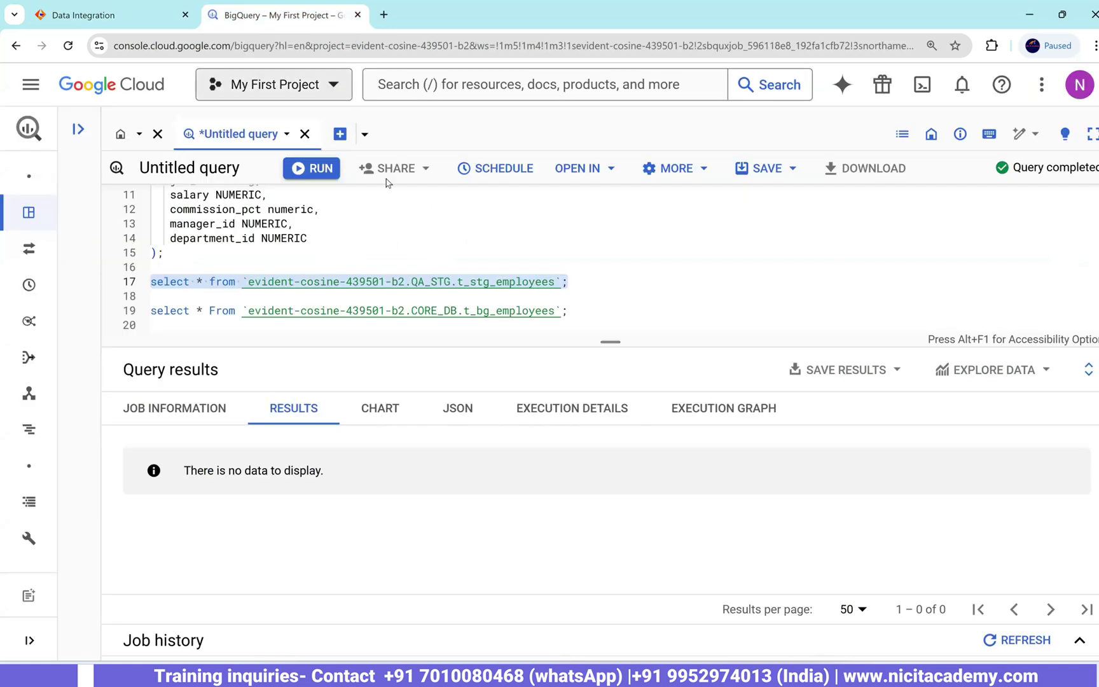
pyautogui.click(311, 168)
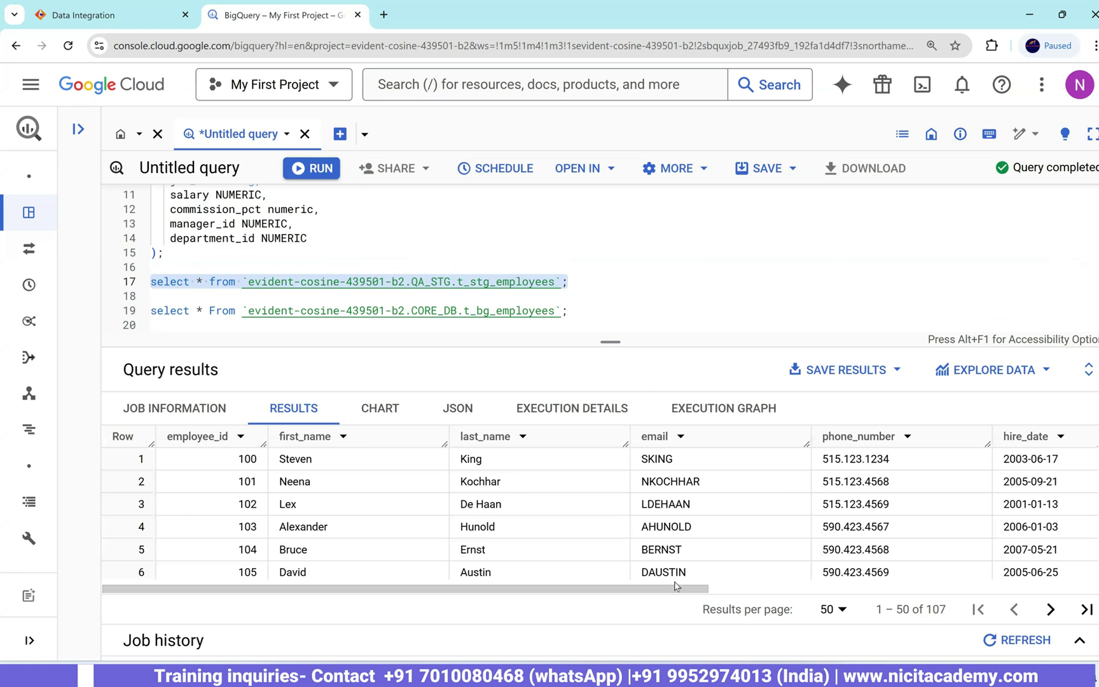
pyautogui.click(775, 591)
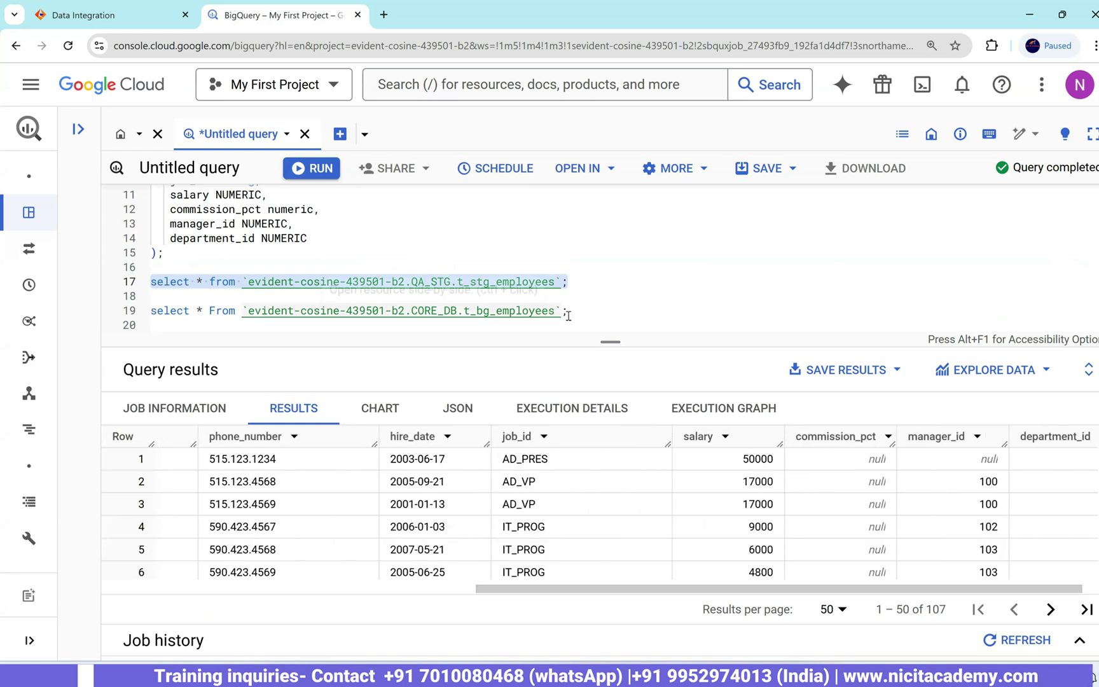
# - Add three blank lines below the CORE_DB.t_bg_employees query
pyautogui.click(599, 314)
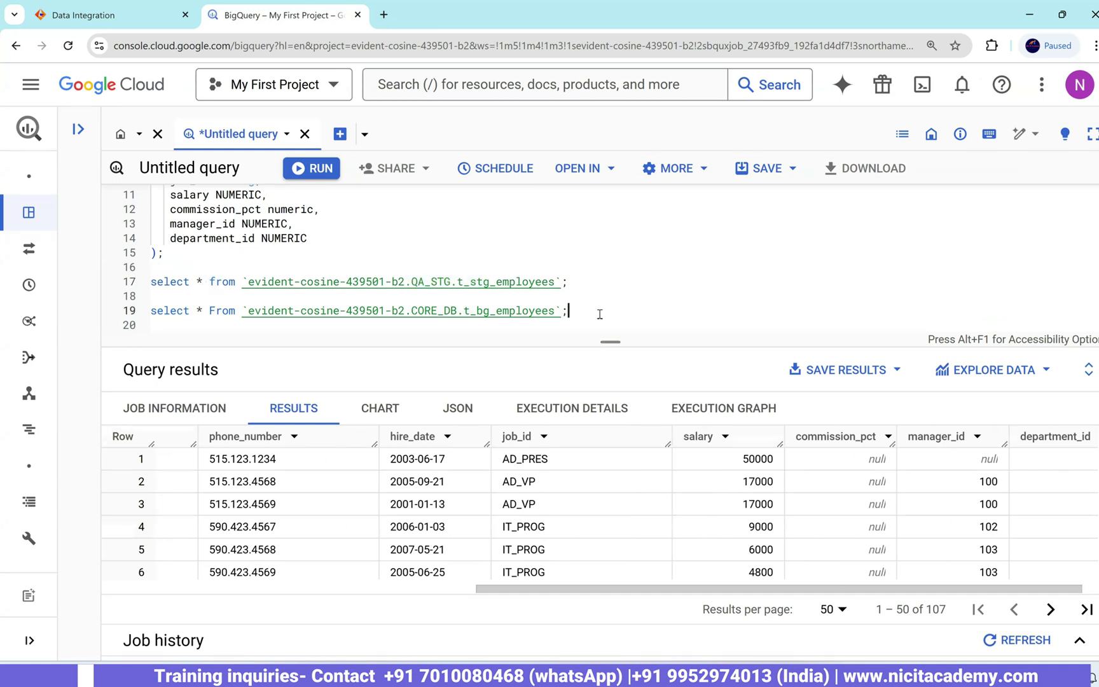
pyautogui.press('Return')
pyautogui.press('Return')
pyautogui.press('Return')
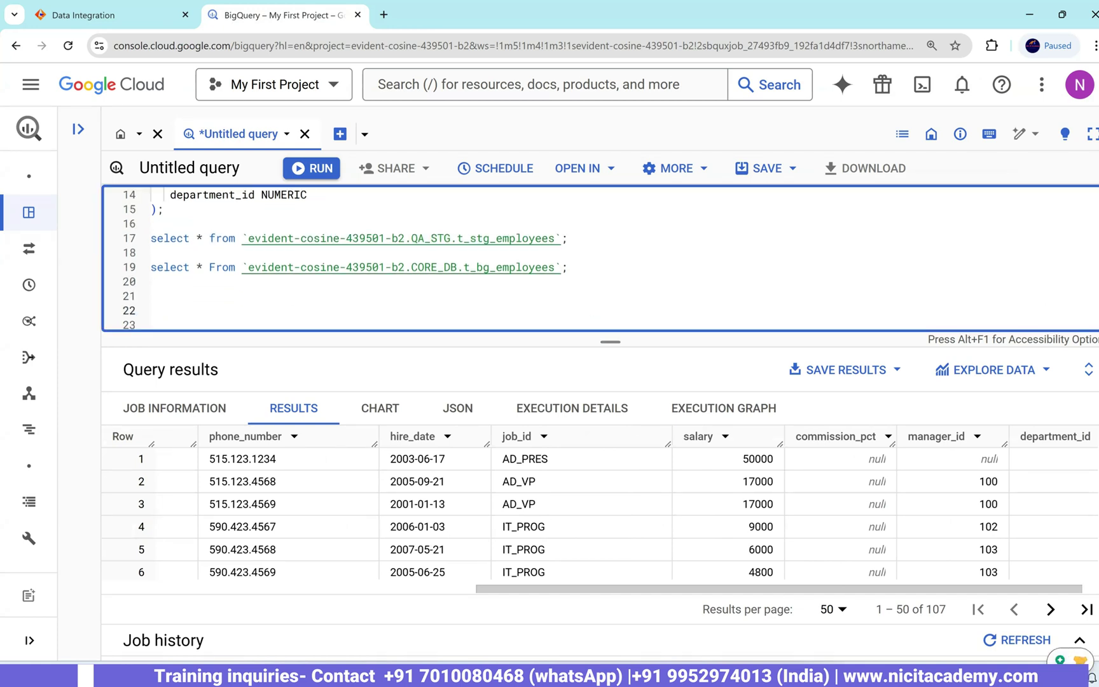
# - Switch to Notepad++ and copy the except distinct query with the salary case expression at the end of Expression Unit testing Query.txt
pyautogui.moveTo(732, 675)
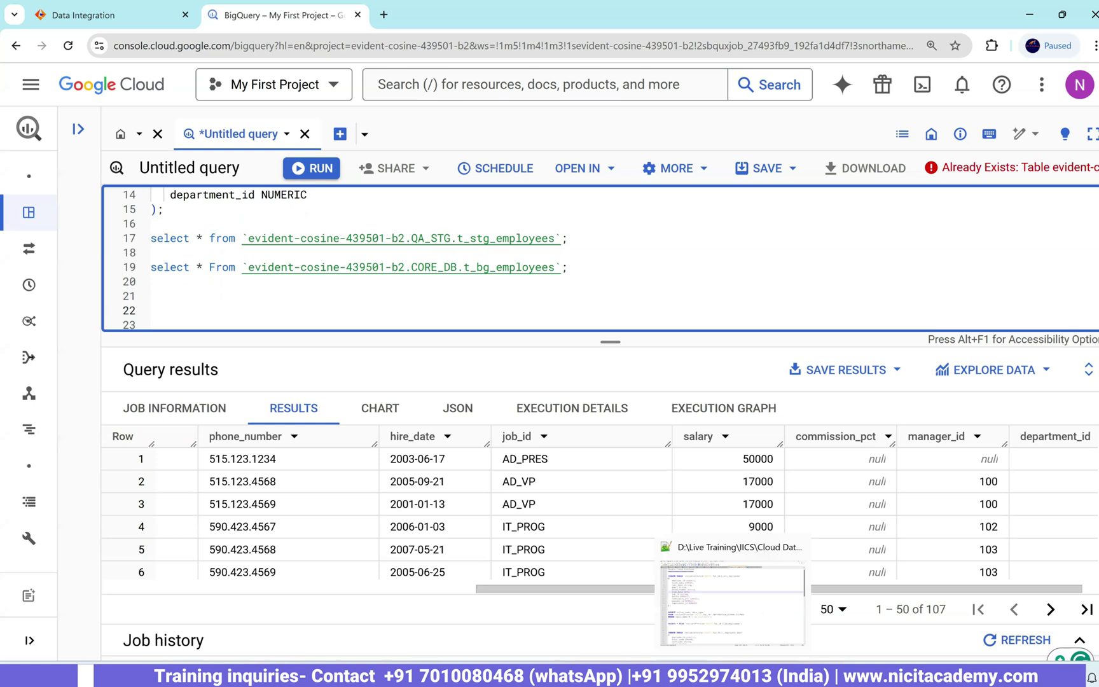
pyautogui.click(731, 604)
pyautogui.keyDown('ctrl'); pyautogui.scroll(2, 446, 293); pyautogui.keyUp('ctrl')
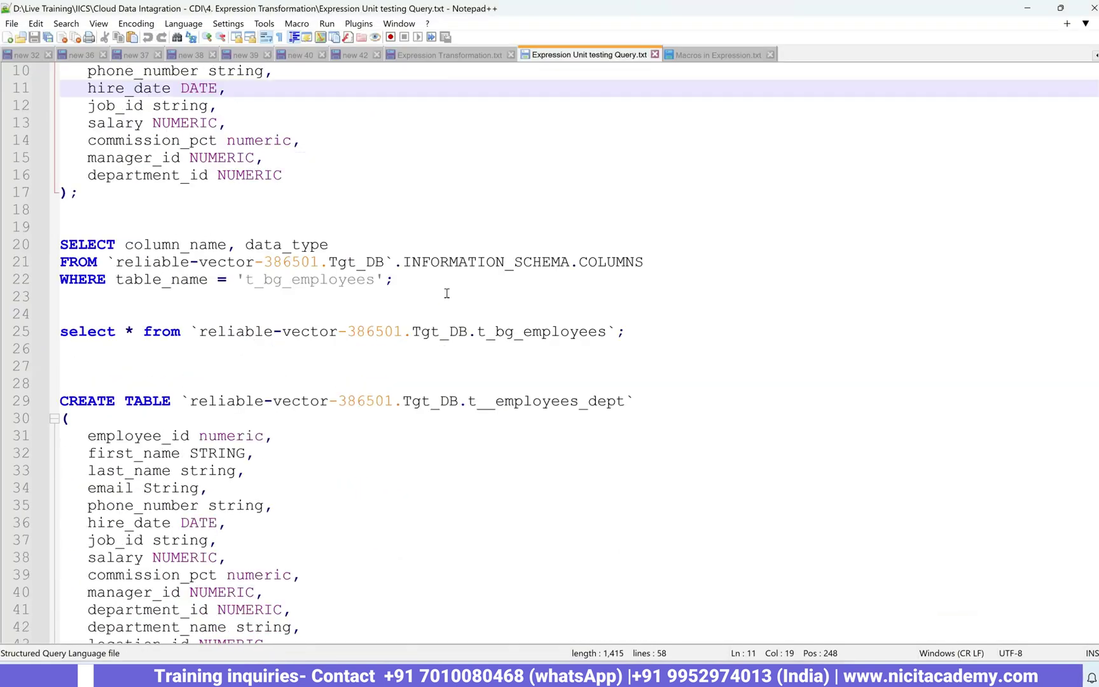
pyautogui.scroll(-9, 446, 293)
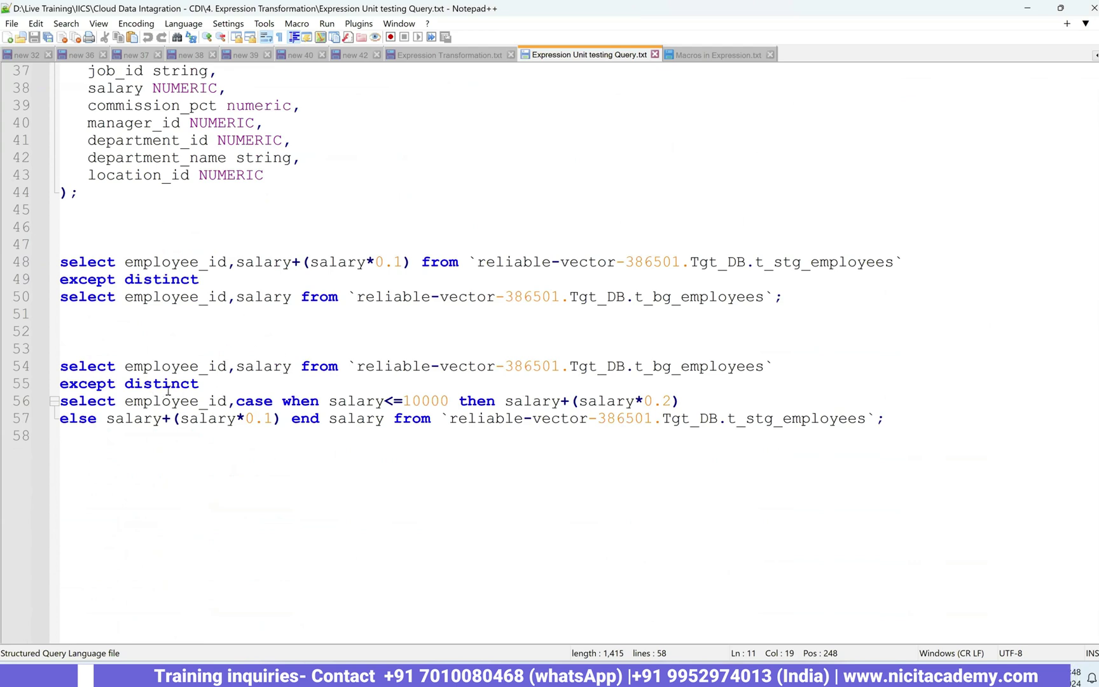
pyautogui.moveTo(199, 384); pyautogui.dragTo(36, 384)
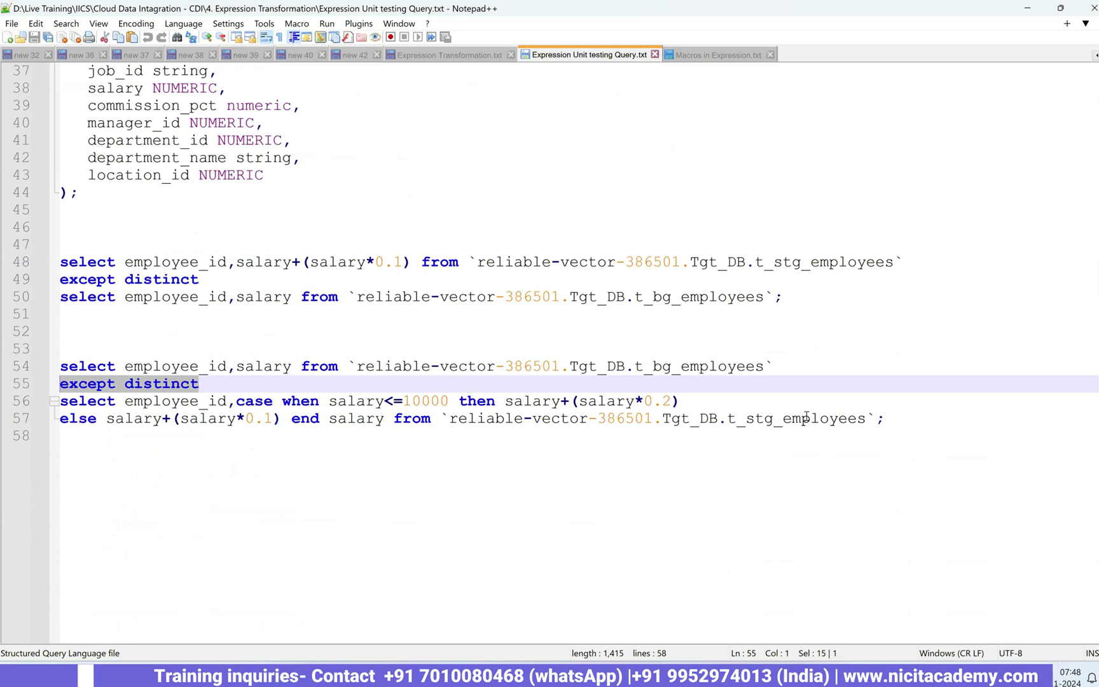
pyautogui.moveTo(900, 420); pyautogui.dragTo(46, 375)
pyautogui.hotkey('ctrl', 'c')
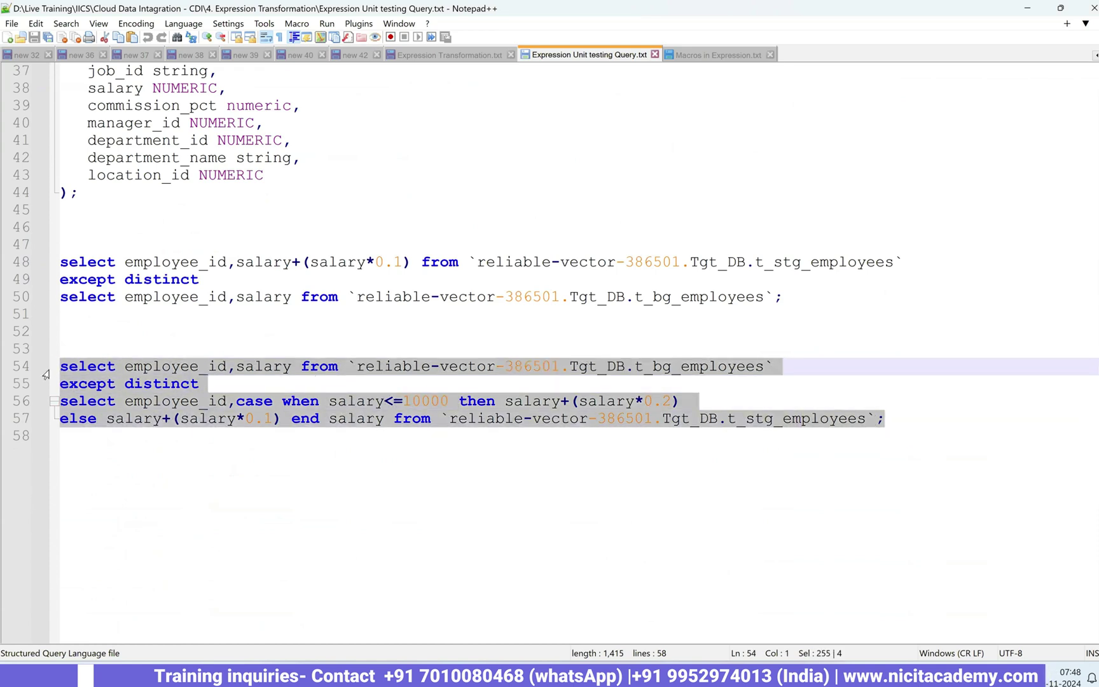
# - Switch to BigQuery and paste the copied comparison query below the CORE_DB.t_bg_employees query
pyautogui.hotkey('alt', 'Tab')
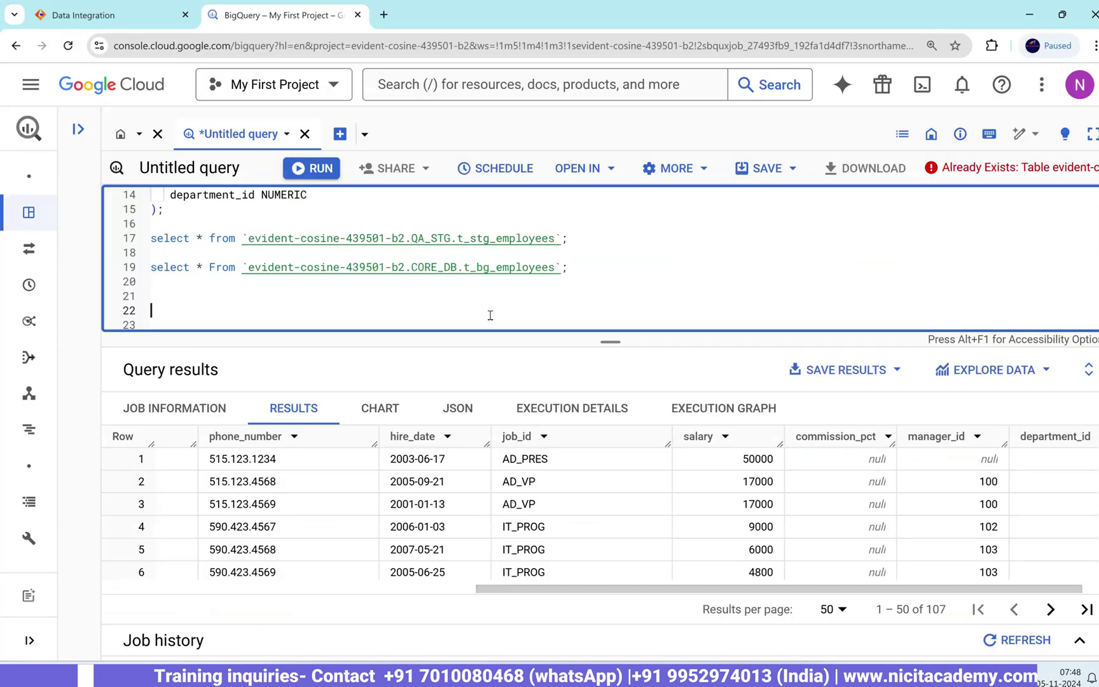
pyautogui.click(491, 318)
pyautogui.hotkey('ctrl', 'v')
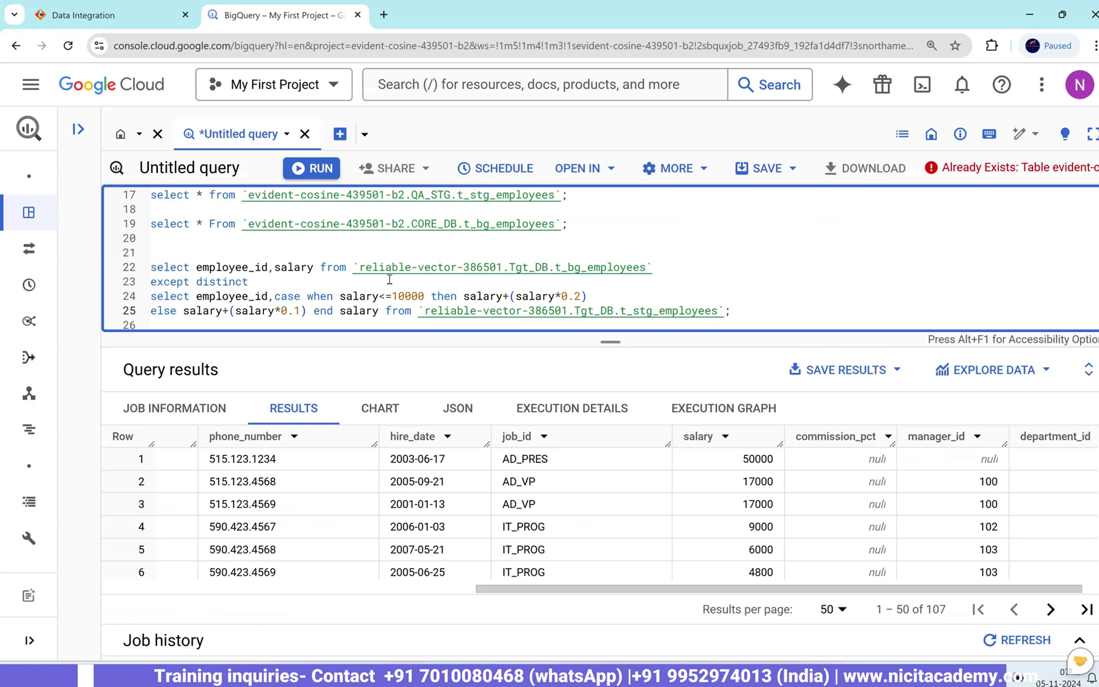
# - Replace the t_bg_employees table reference in the pasted query's first select with `evident-cosine-439501-b2.CORE_DB.t_bg_employees`
pyautogui.scroll(1, 446, 287)
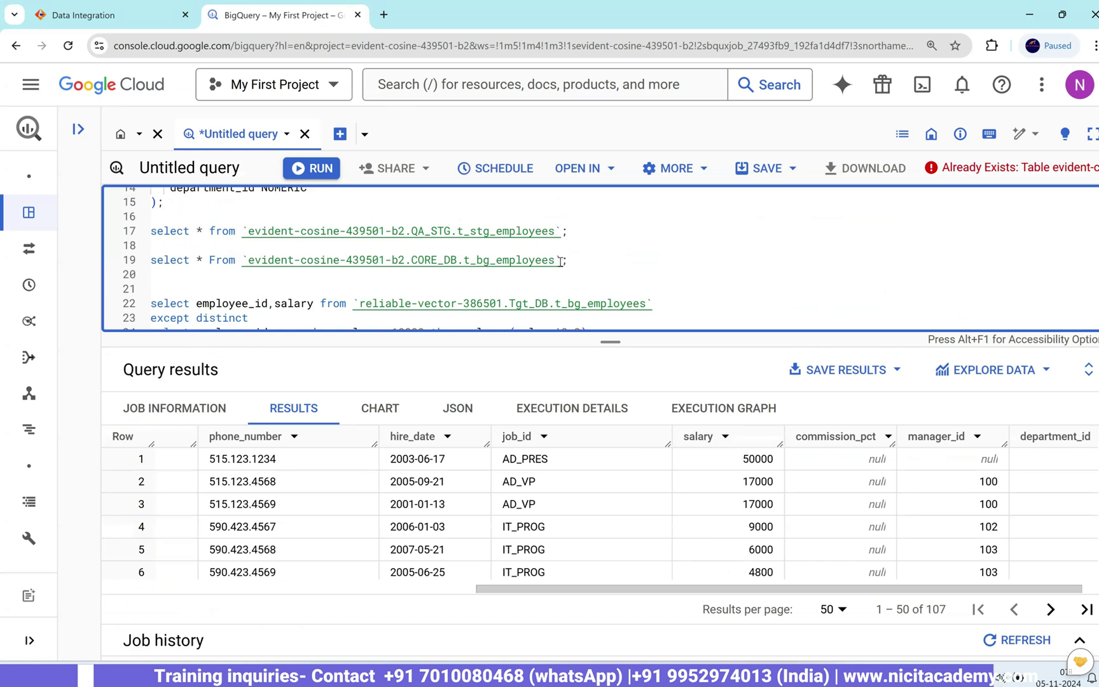
pyautogui.moveTo(561, 261); pyautogui.dragTo(242, 261)
pyautogui.hotkey('ctrl', 'c')
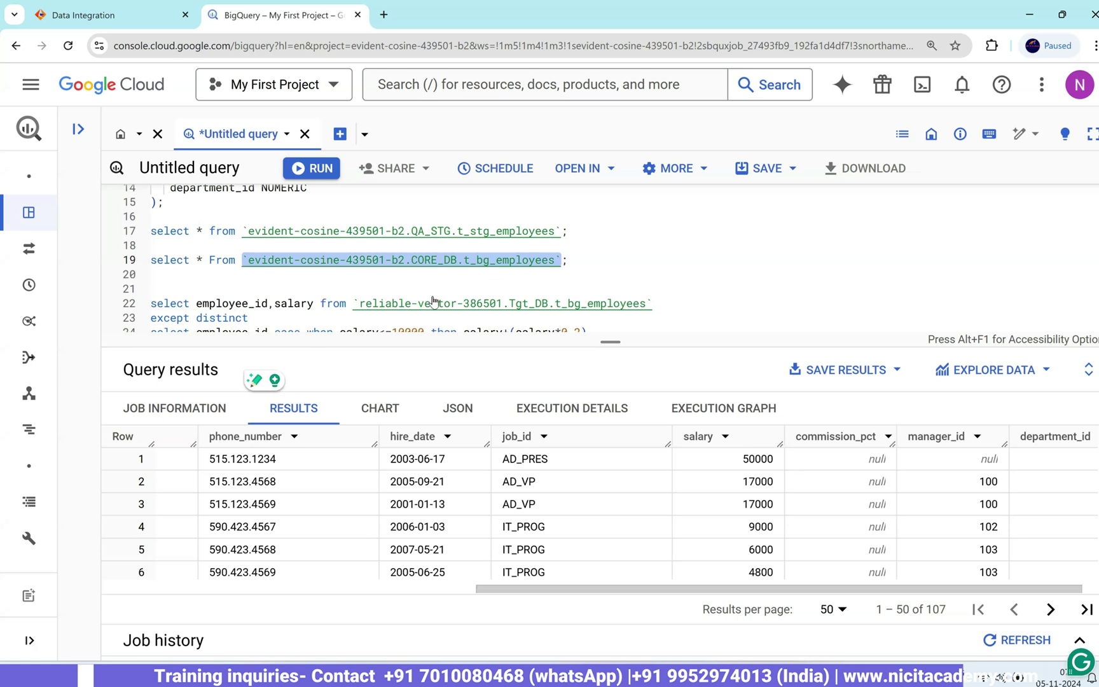
pyautogui.moveTo(651, 304); pyautogui.dragTo(354, 304)
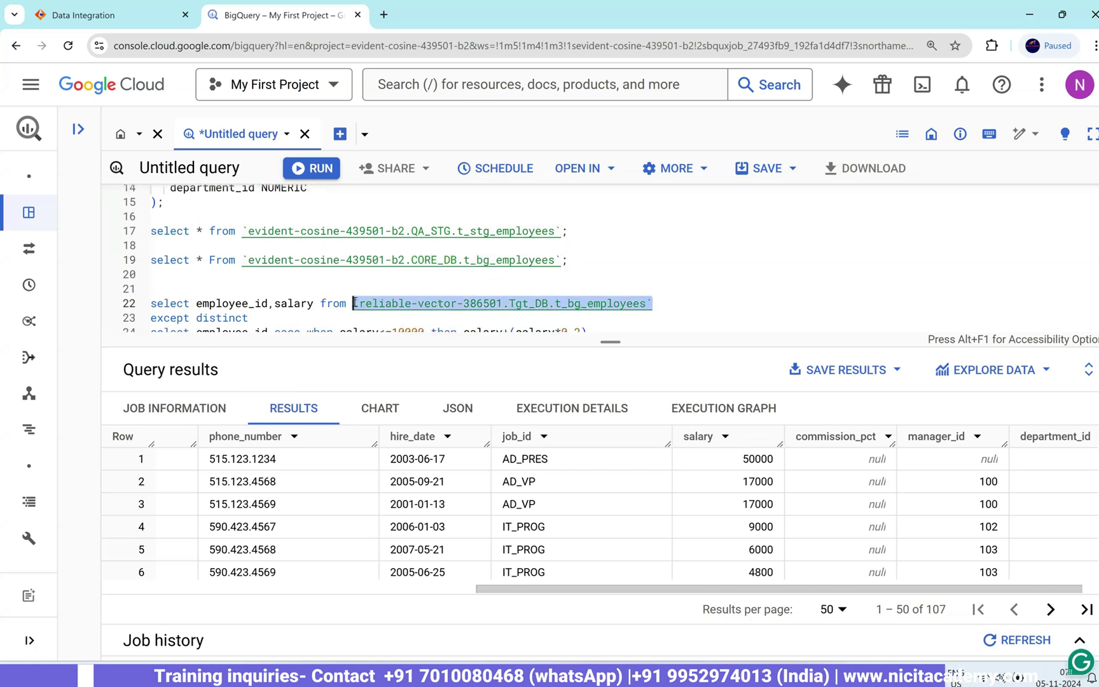
pyautogui.hotkey('ctrl', 'v')
# - Run only the employee_id, salary select on CORE_DB.t_bg_employees and examine the first employee's salary in the results
pyautogui.moveTo(669, 304); pyautogui.dragTo(150, 304)
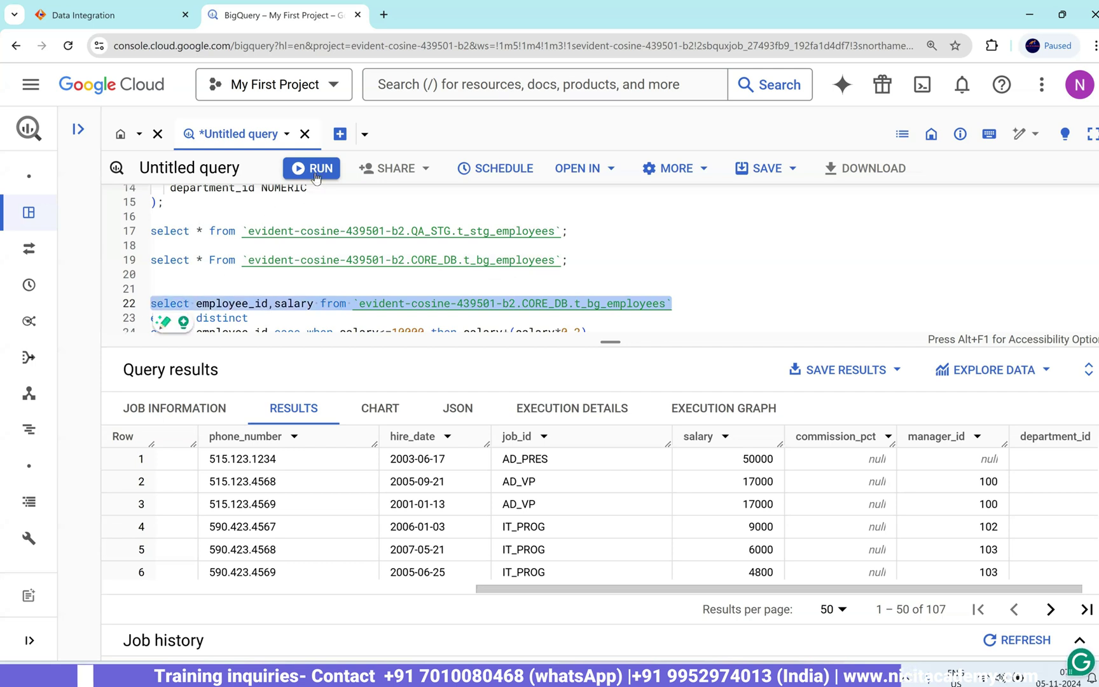
pyautogui.click(311, 169)
pyautogui.moveTo(246, 461); pyautogui.dragTo(337, 489)
pyautogui.click(358, 461)
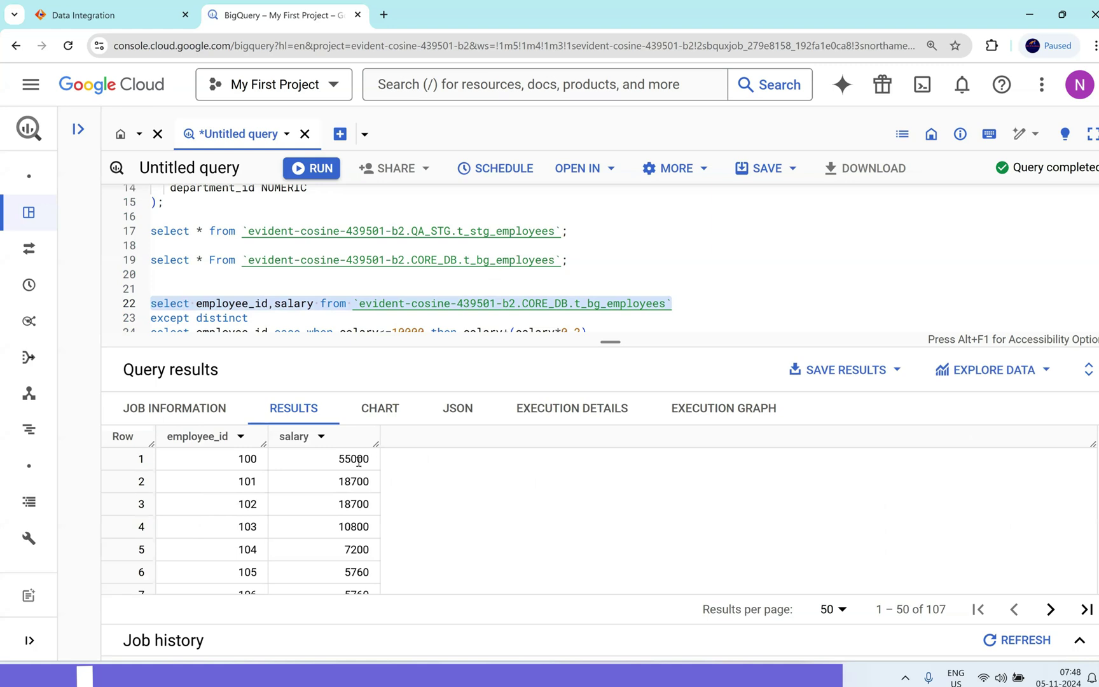
pyautogui.doubleClick(358, 461)
# - Review the except distinct clause and the employee_id column of the second select in the comparison query
pyautogui.scroll(-1, 539, 299)
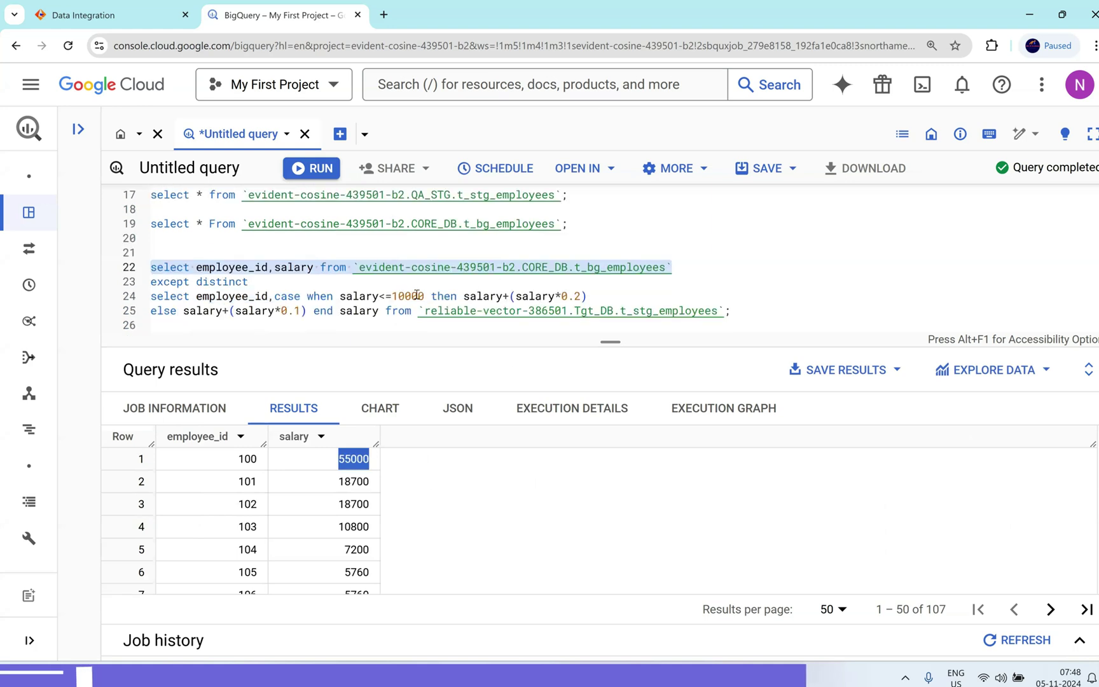
pyautogui.moveTo(249, 281); pyautogui.dragTo(151, 281)
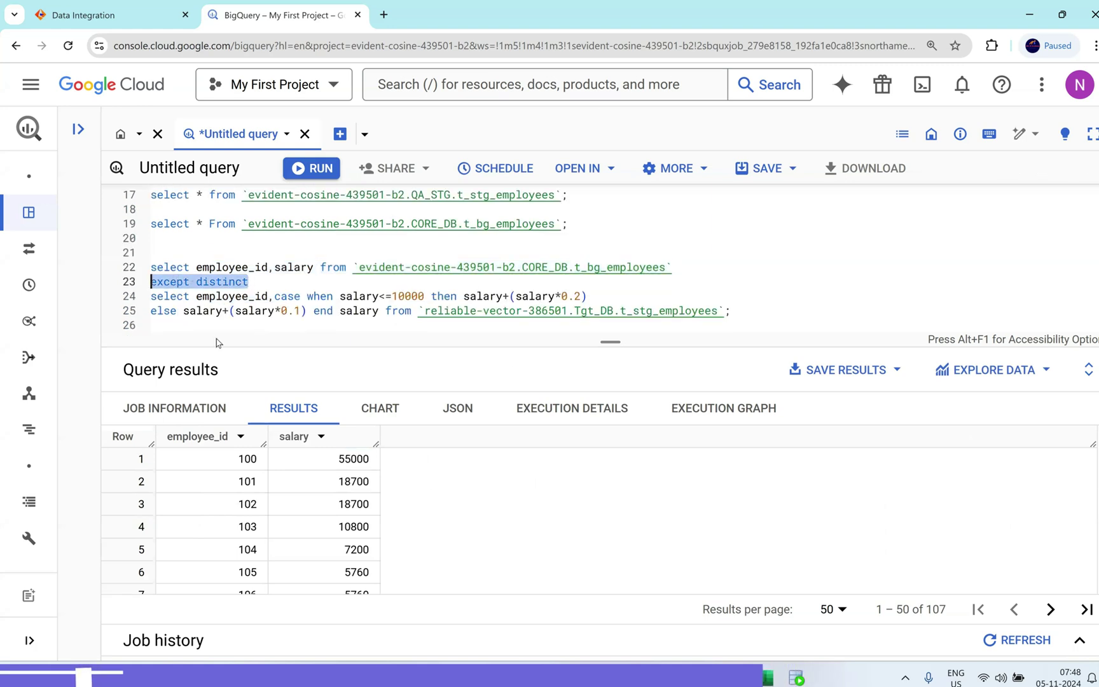
pyautogui.doubleClick(246, 297)
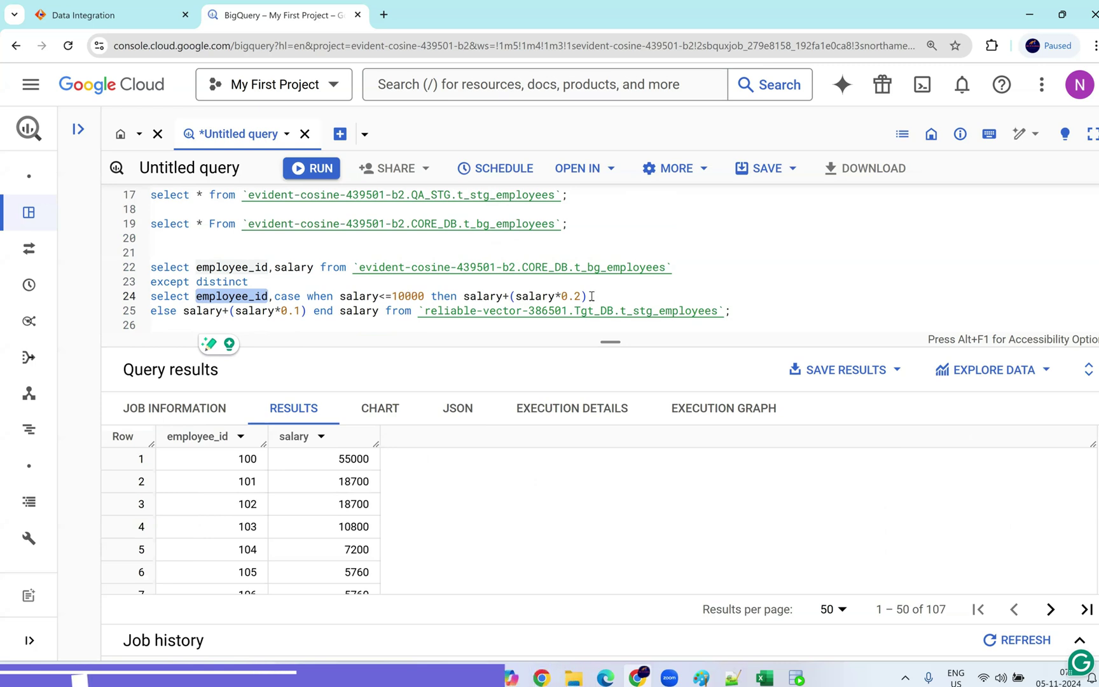
# - Switch to Notepad++ to review the IIF salary expression in Expression Transformation.txt, and return to the comparison query in BigQuery
pyautogui.click(733, 677)
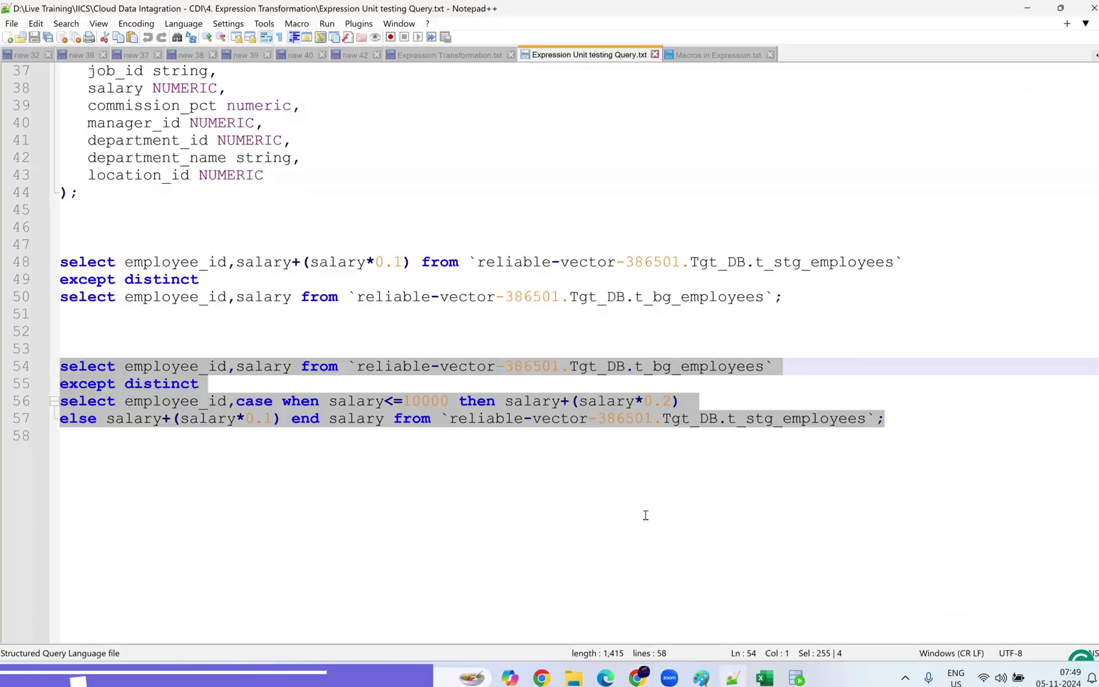
pyautogui.scroll(1, 381, 280)
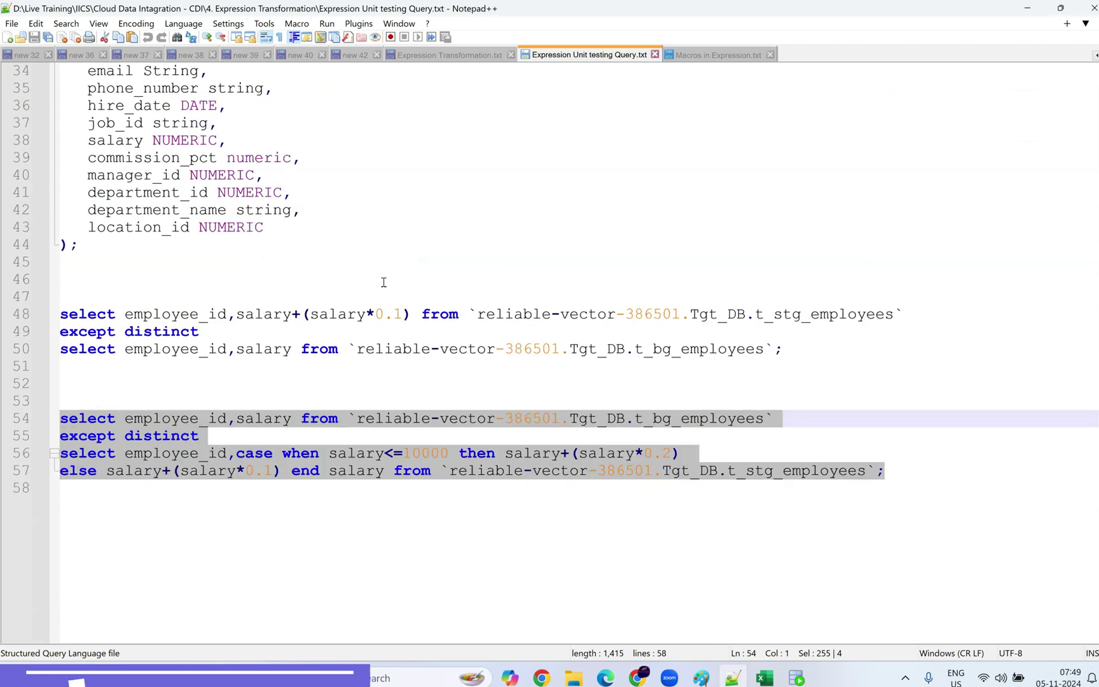
pyautogui.scroll(11, 383, 281)
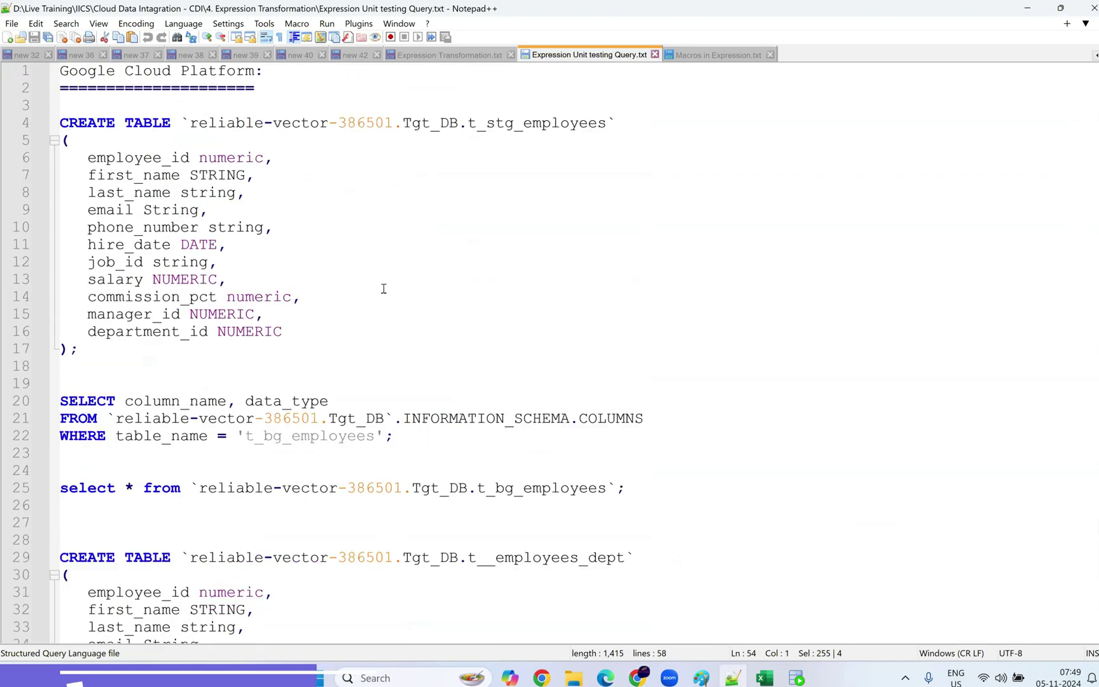
pyautogui.click(461, 56)
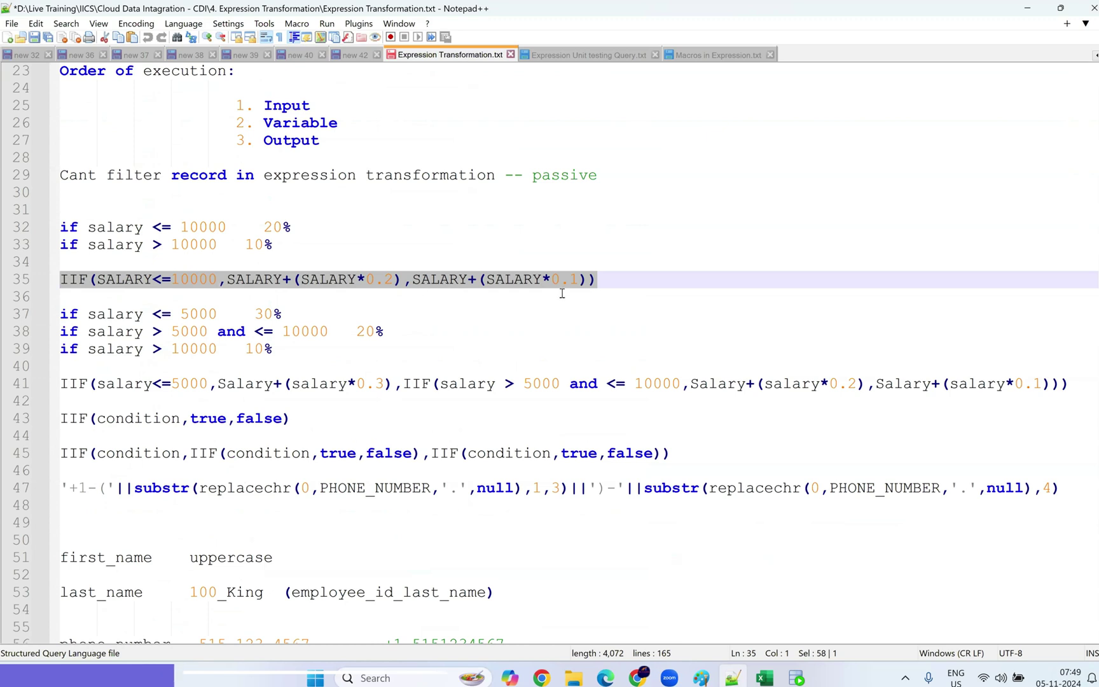
pyautogui.hotkey('alt', 'Tab')
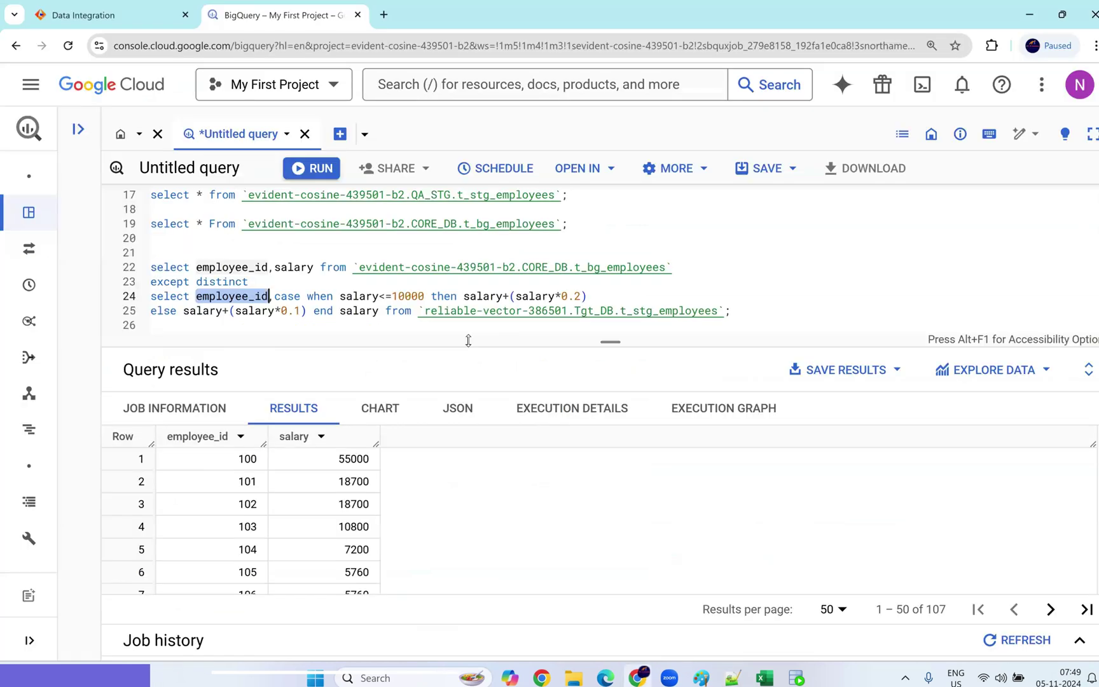